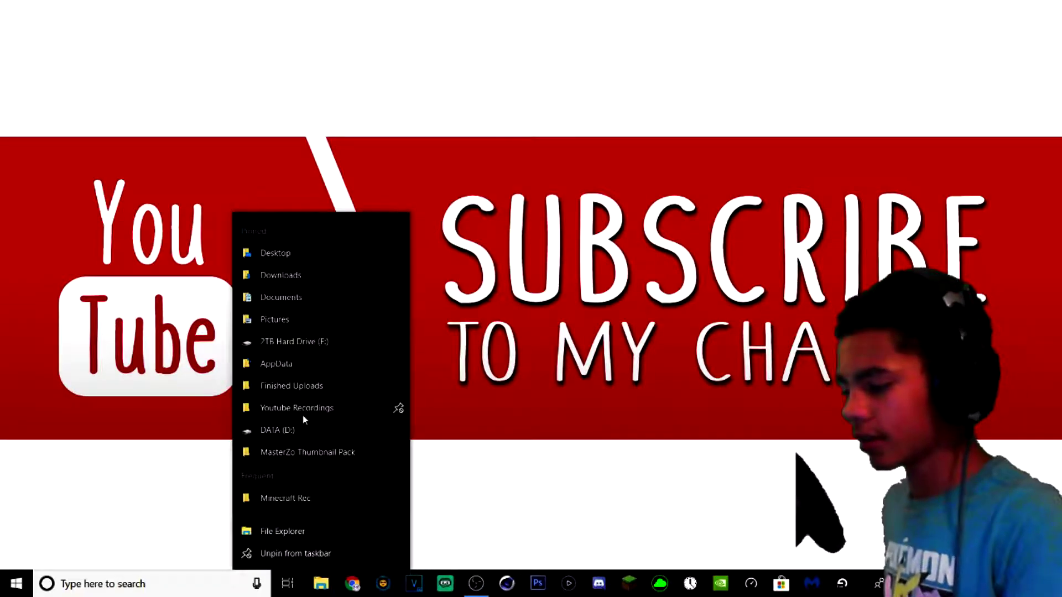
- Open the Mondaze Lightroom V3.1 C4D scene from the Mondaze_V3.1 archive in the MasterZo Thumbnail Pack folder
left_click(262, 453)
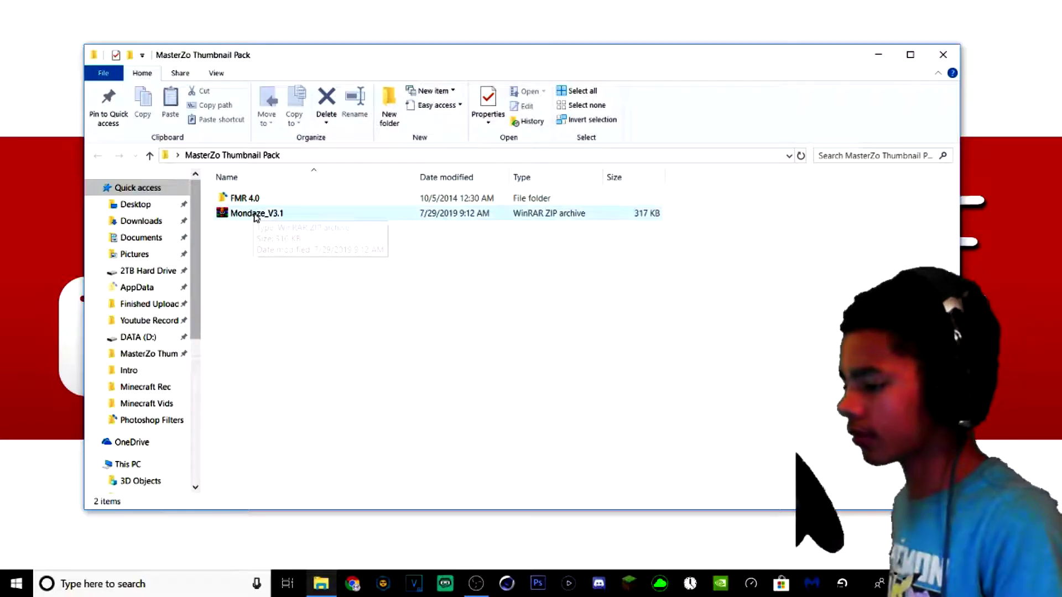
left_click(267, 153)
double_click(257, 215)
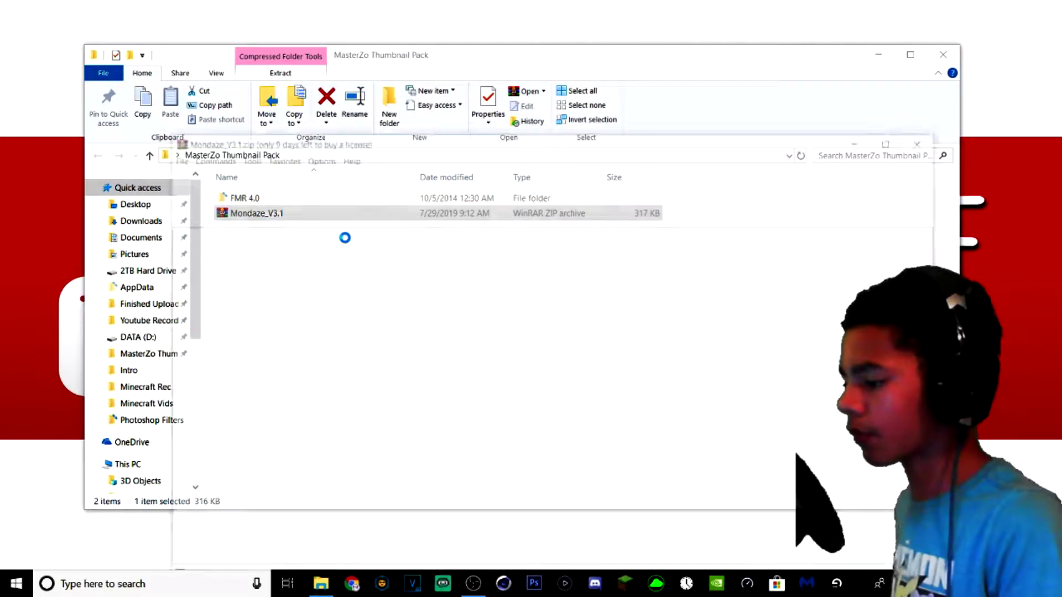
double_click(195, 260)
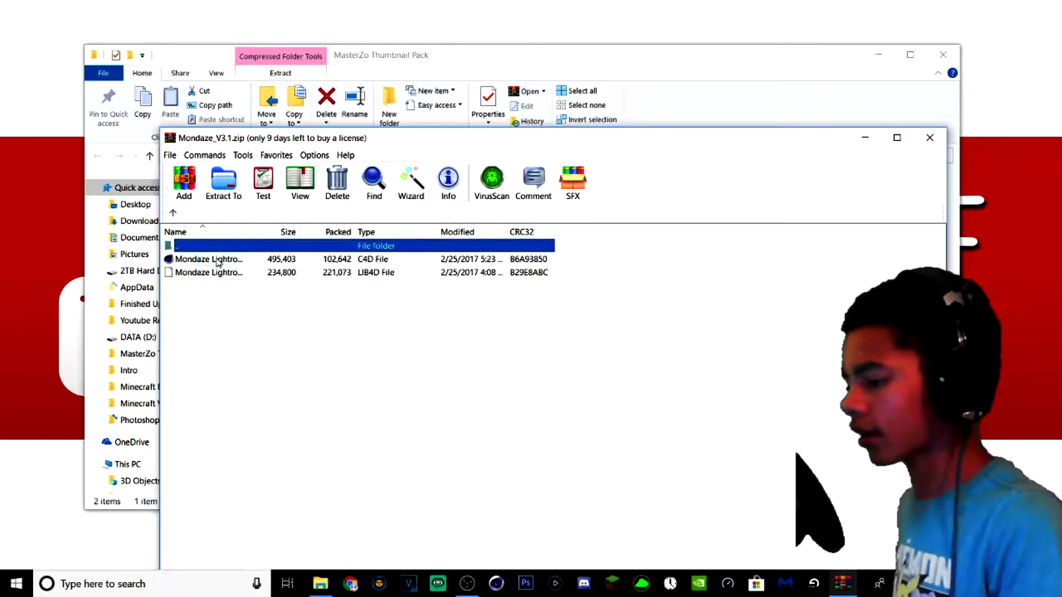
double_click(218, 260)
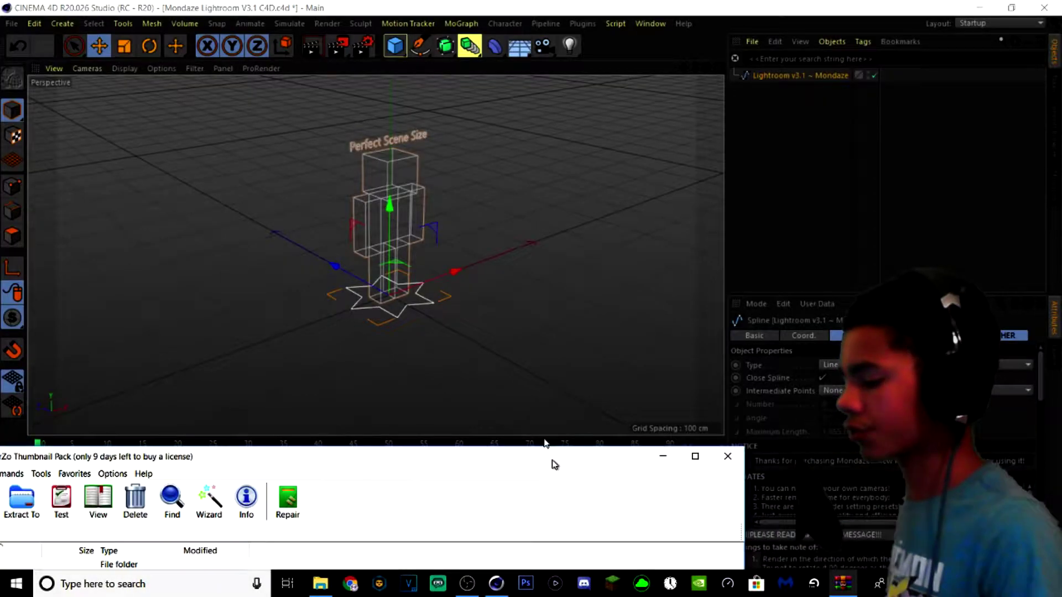
- Load the FMR 4.0 character rig from the thumbnail pack folder into the Lightroom scene in Cinema 4D
left_click_drag(550, 460, 841, 131)
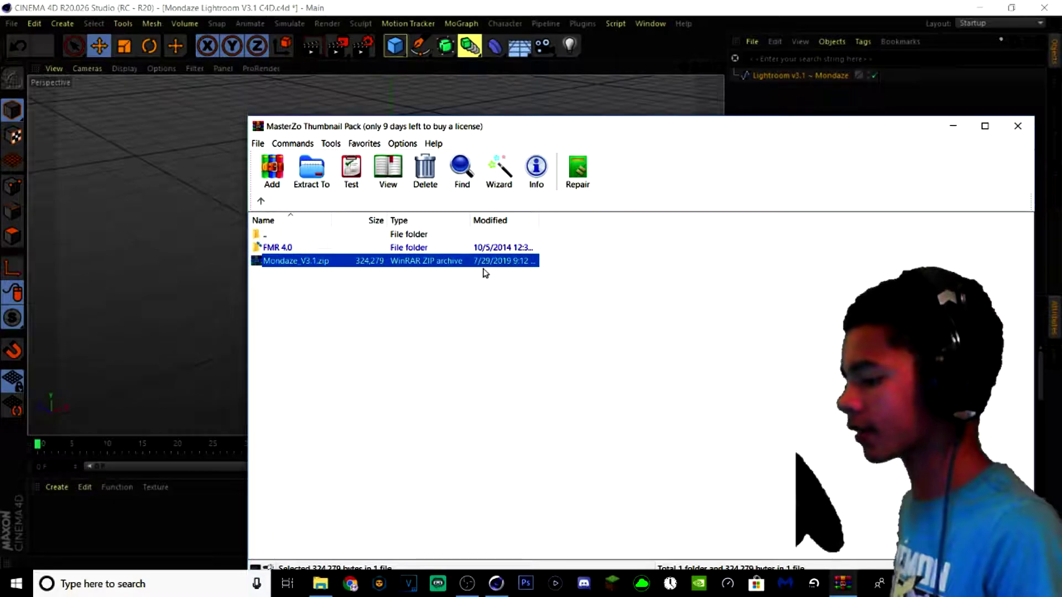
double_click(351, 249)
left_click_drag(280, 248, 775, 99)
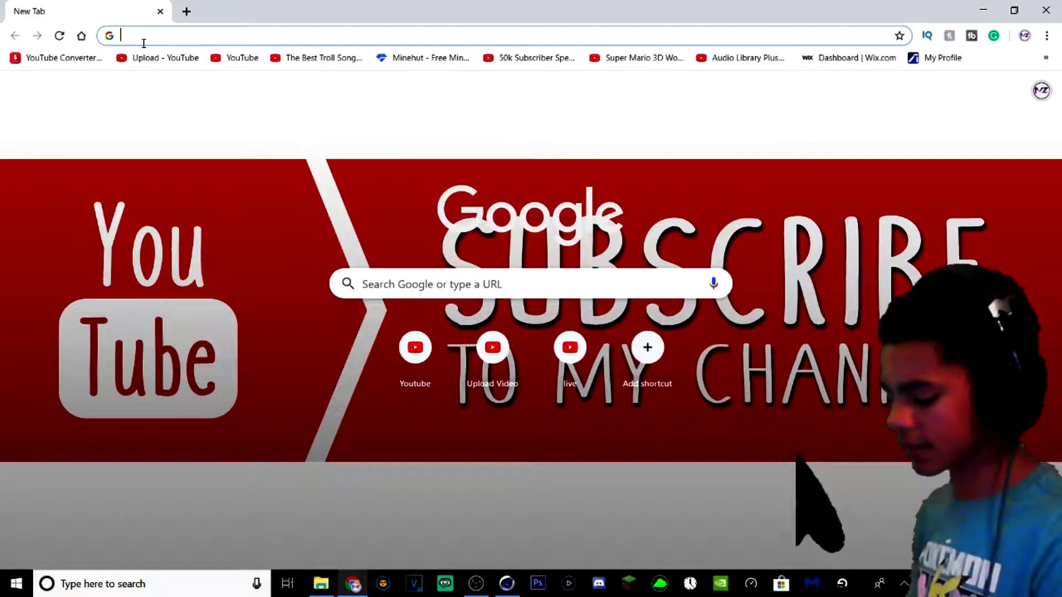
- Search the web for novaskin in Chrome and open the Nova Skin Minecraft skin editor
type("novaskin")
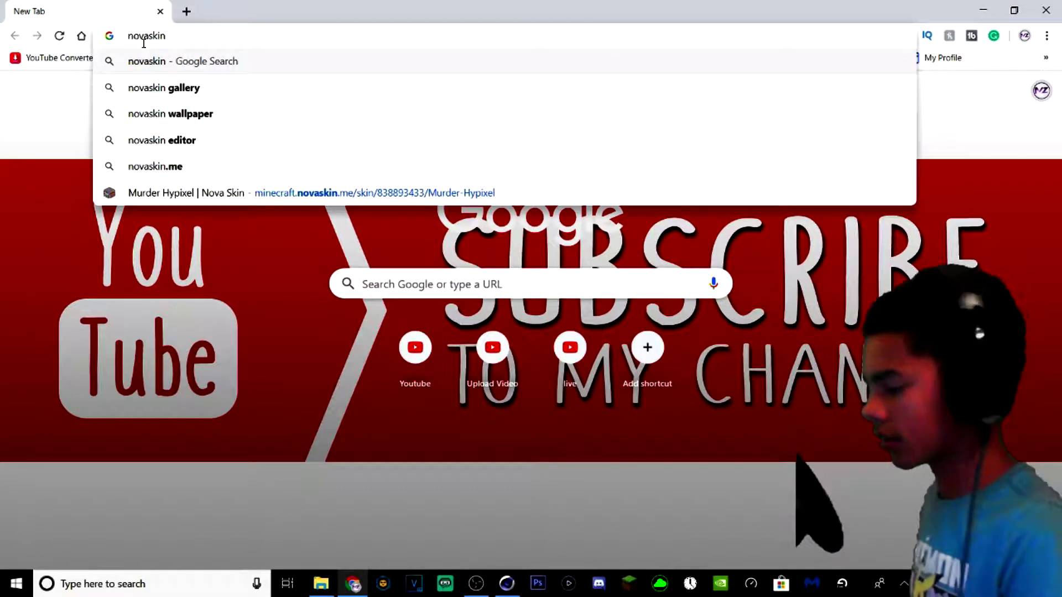
key("Return")
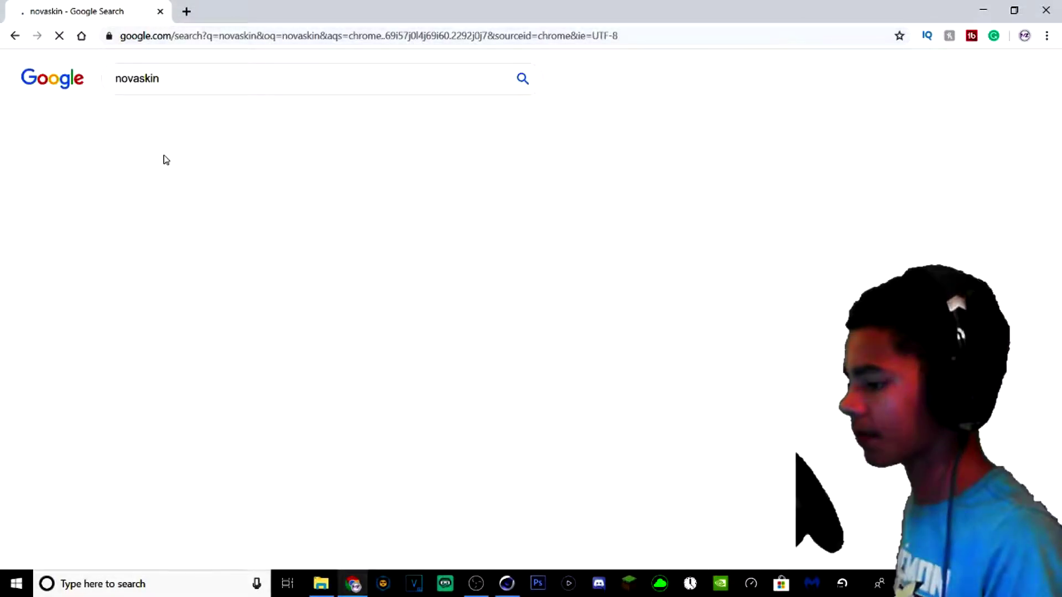
left_click(265, 181)
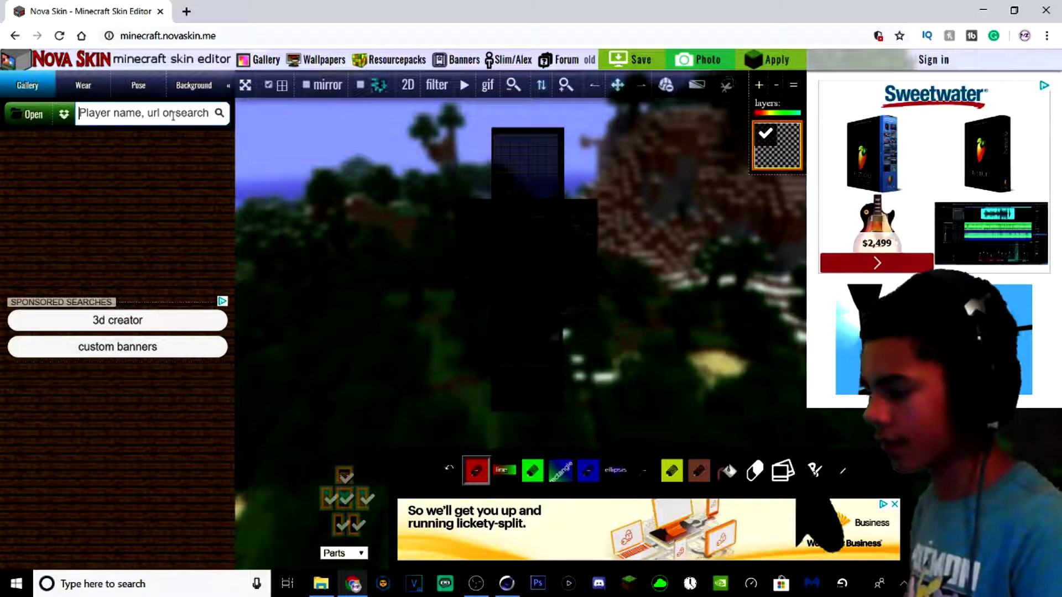
- Find the MasterZo_YT skin, add it to the base, and save that skin layer as an image
type("MasterZo")
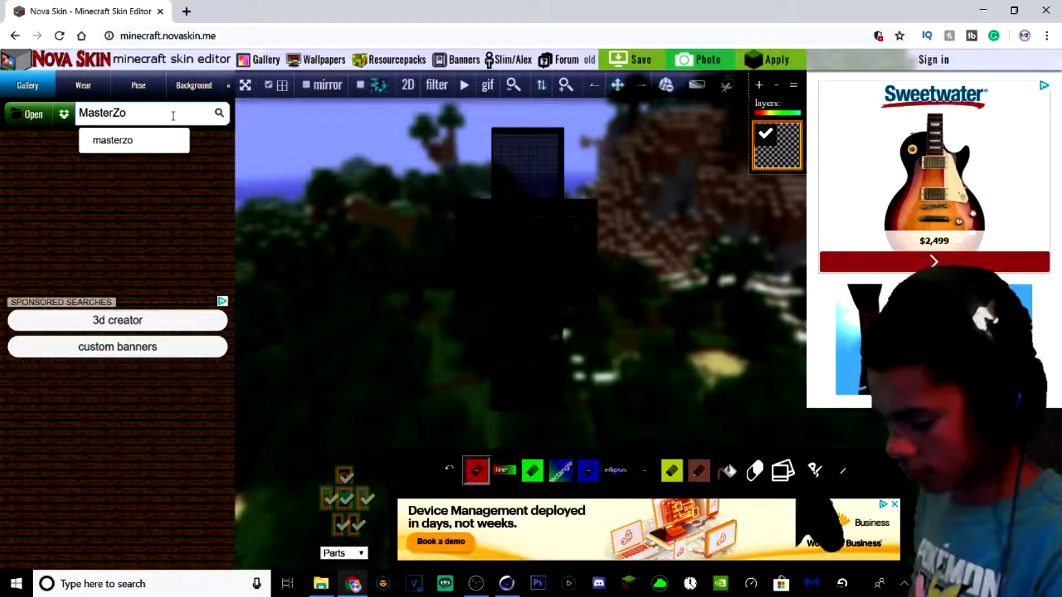
type("_YT")
key("Return")
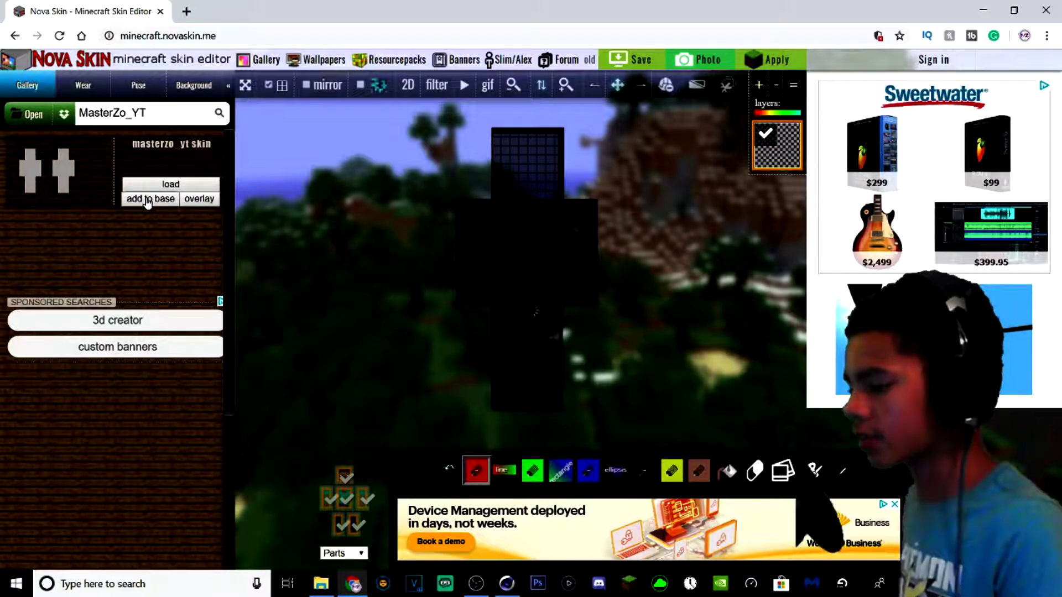
left_click(147, 200)
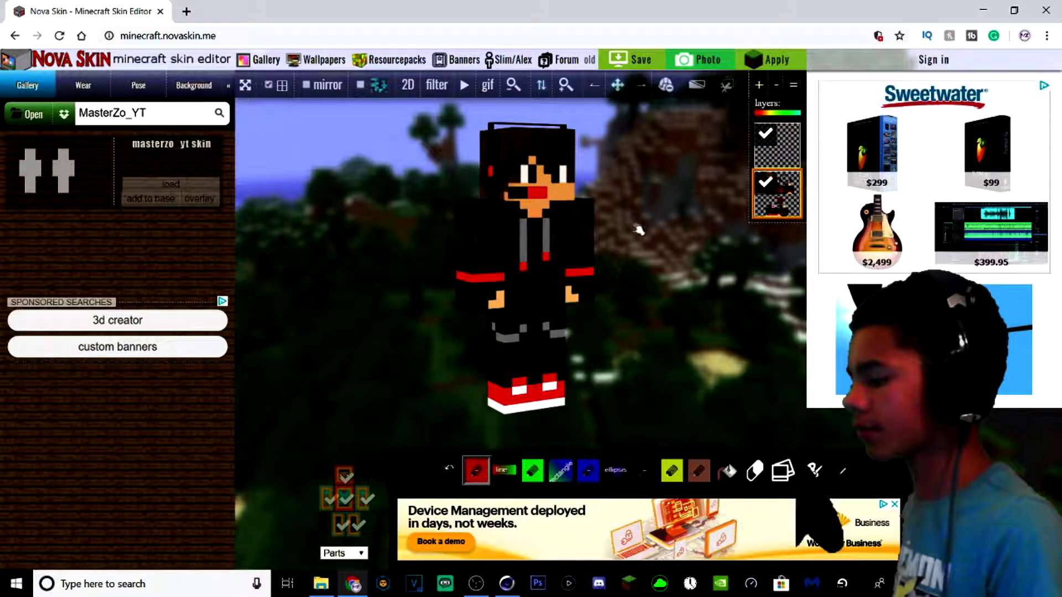
right_click(781, 200)
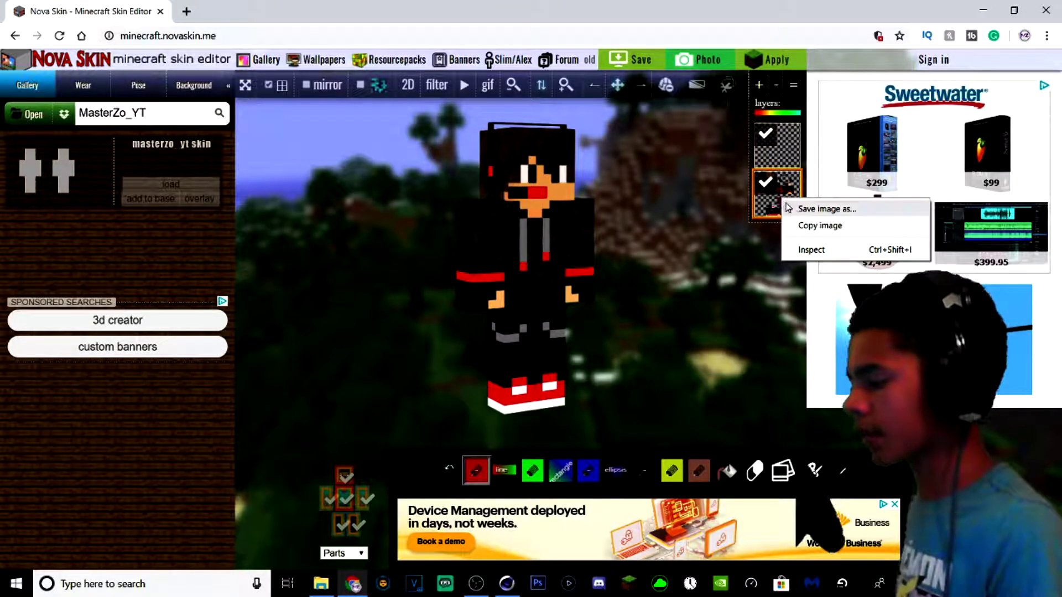
left_click(825, 208)
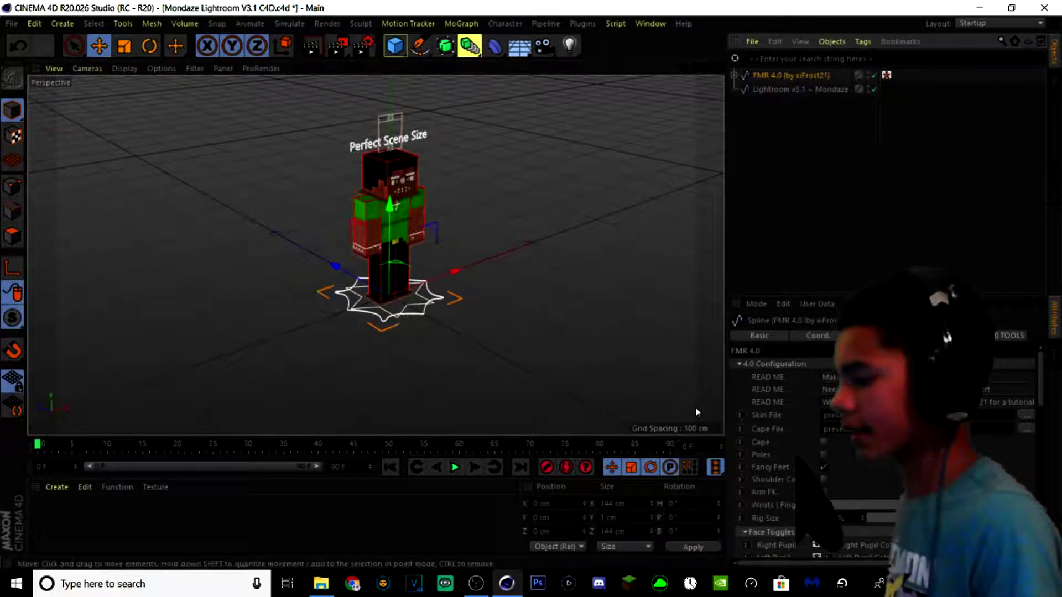
- In Cinema 4D, set the rig's skin file to the desktop image named download and enable its shoulder control option
left_click(1032, 415)
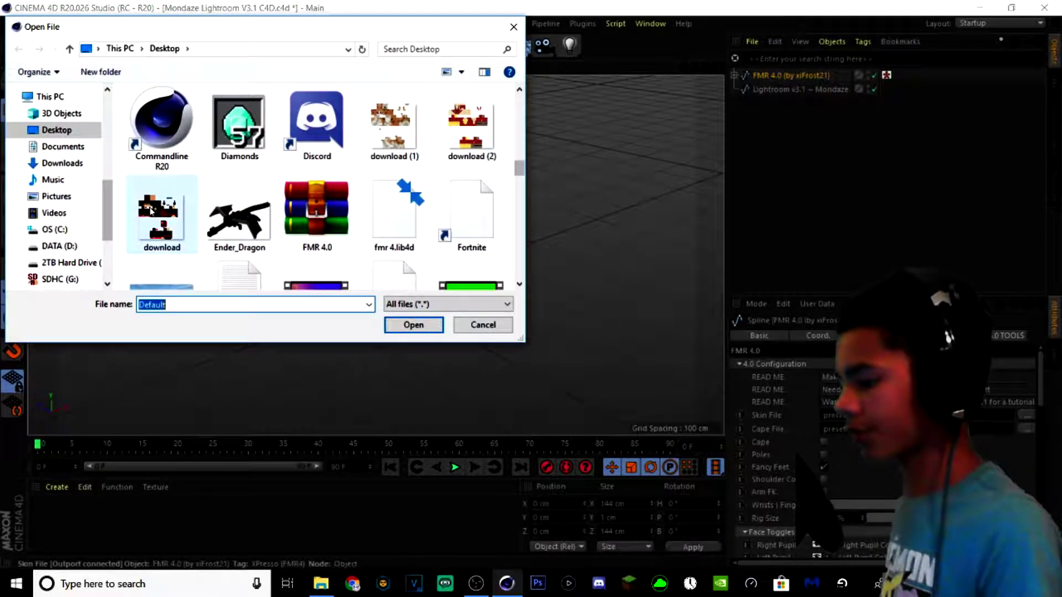
double_click(158, 233)
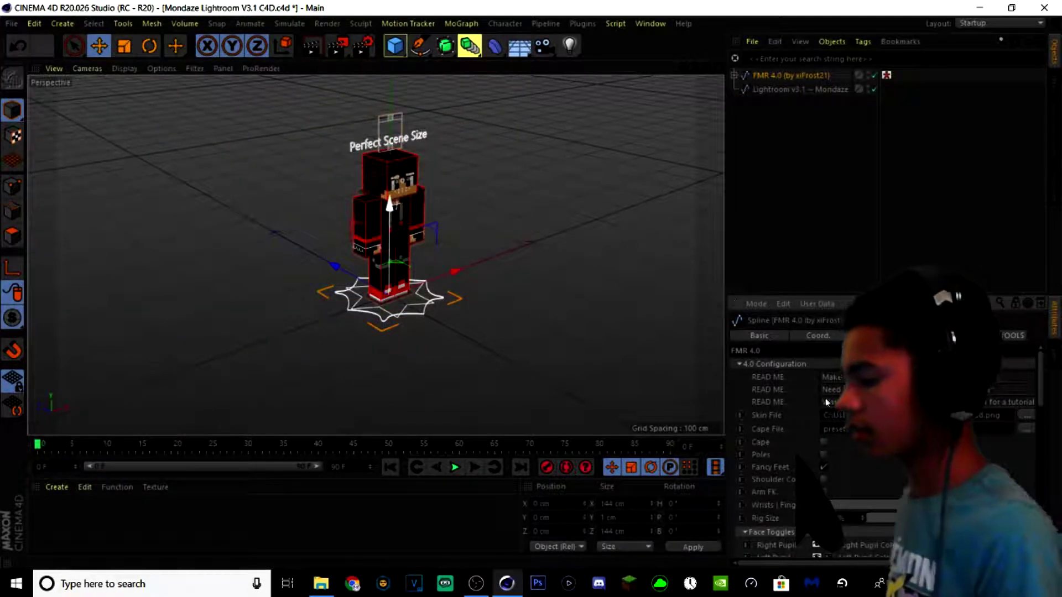
scroll(391, 172, "up", 5)
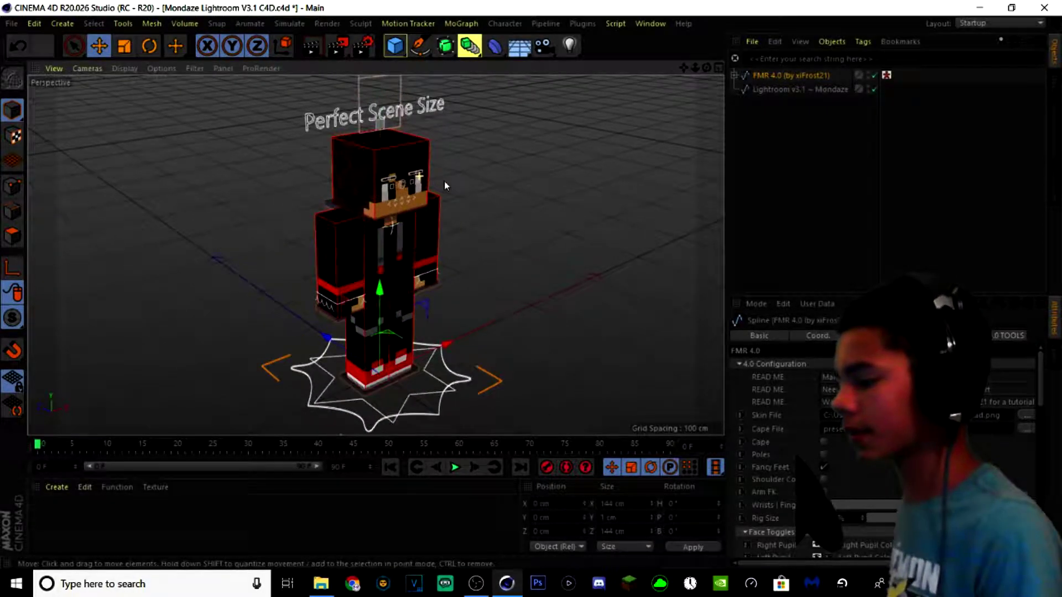
scroll(563, 223, "down", 1)
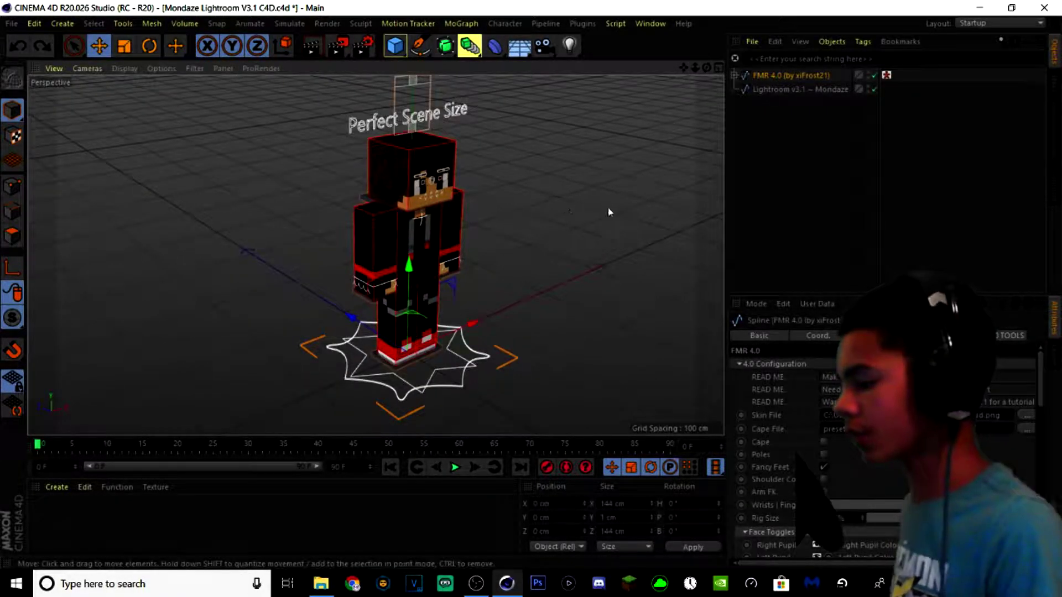
scroll(609, 211, "up", 1)
scroll(787, 458, "down", 3)
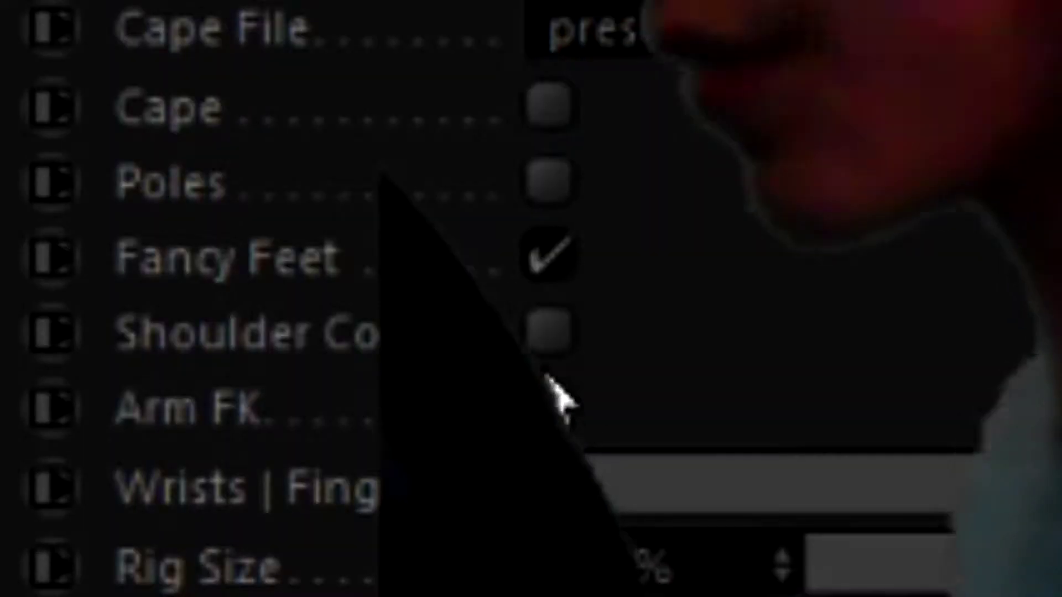
left_click(548, 334)
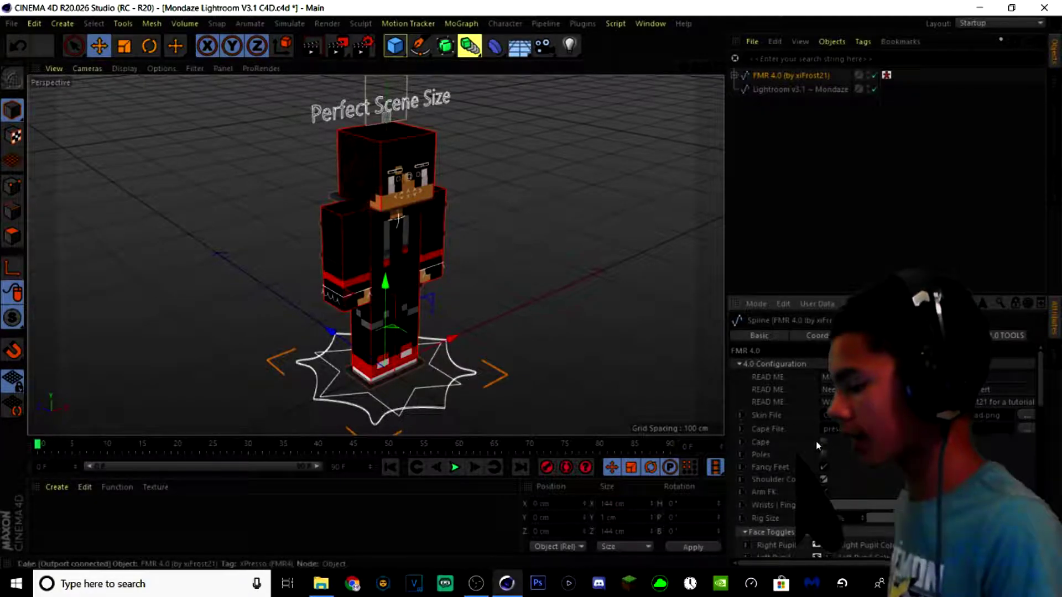
- Turn on all of the rig's armor pieces: helmet, both arms, chest piece, lower chest piece, both legs and both boots
scroll(818, 446, "down", 6)
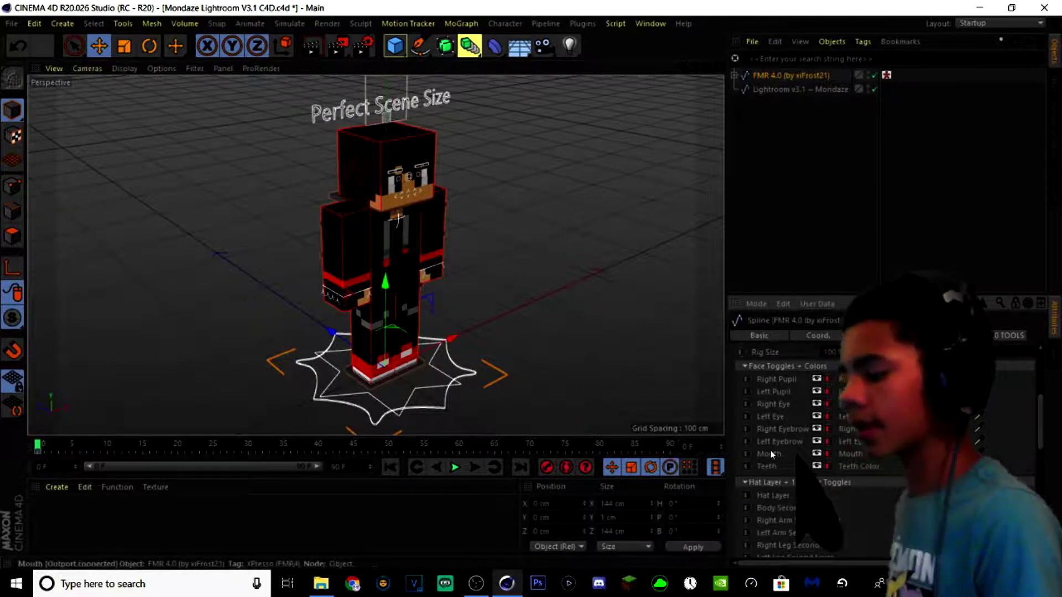
scroll(771, 458, "down", 3)
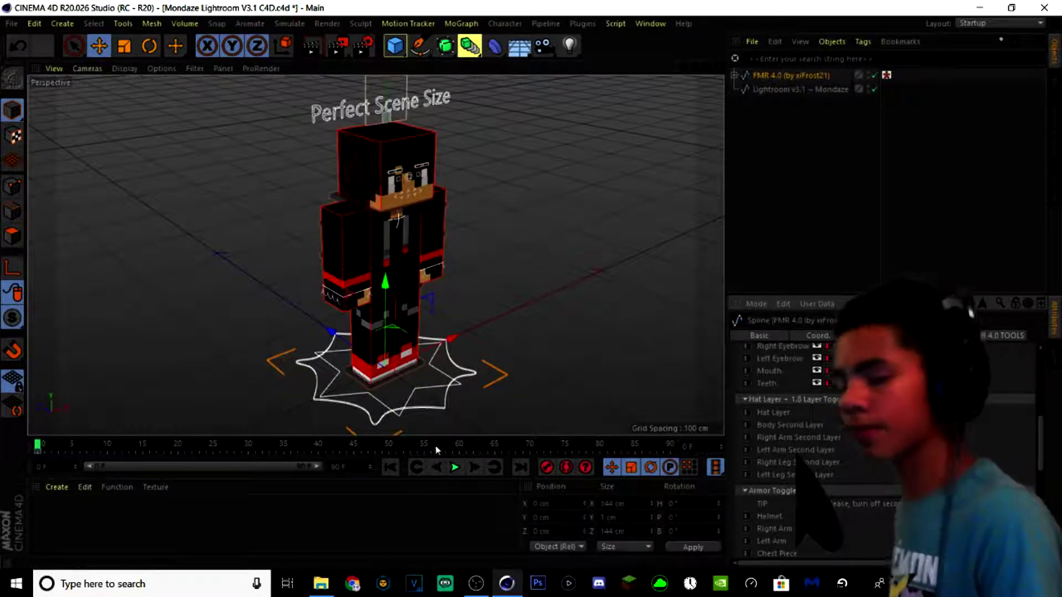
scroll(851, 469, "down", 3)
scroll(539, 397, "up", 1)
scroll(610, 268, "down", 1)
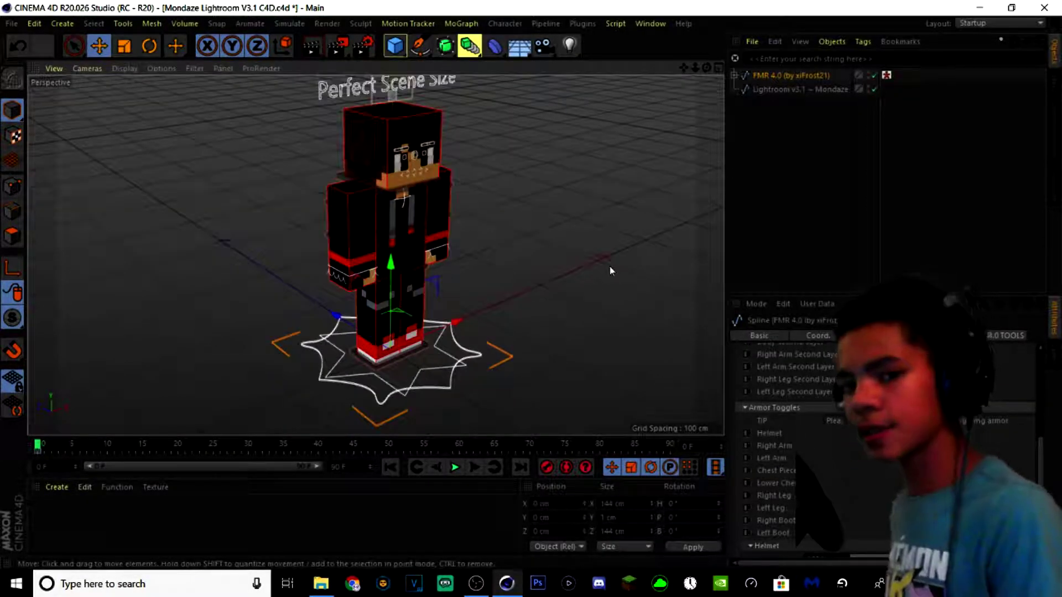
scroll(840, 469, "down", 1)
scroll(839, 467, "up", 2)
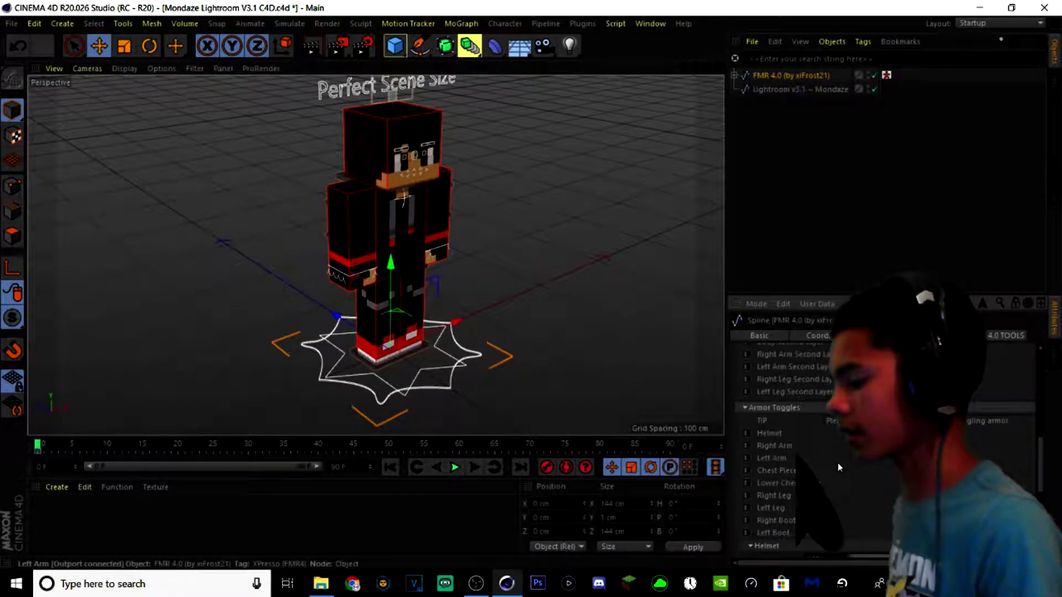
left_click(746, 490)
scroll(744, 548, "down", 6)
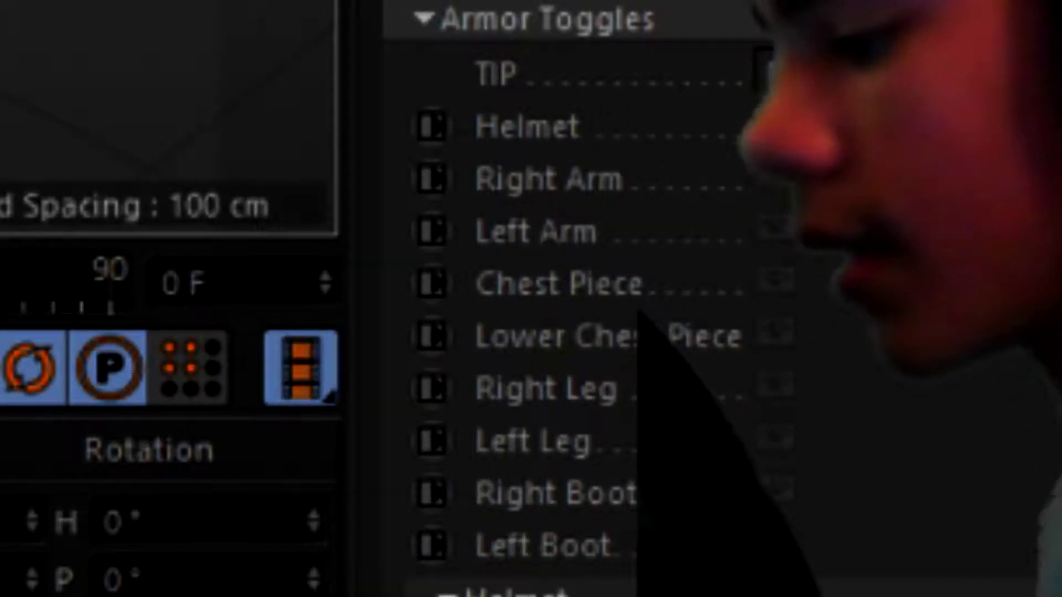
left_click(772, 178)
left_click(774, 231)
left_click(773, 284)
left_click(775, 332)
left_click(774, 381)
left_click(775, 437)
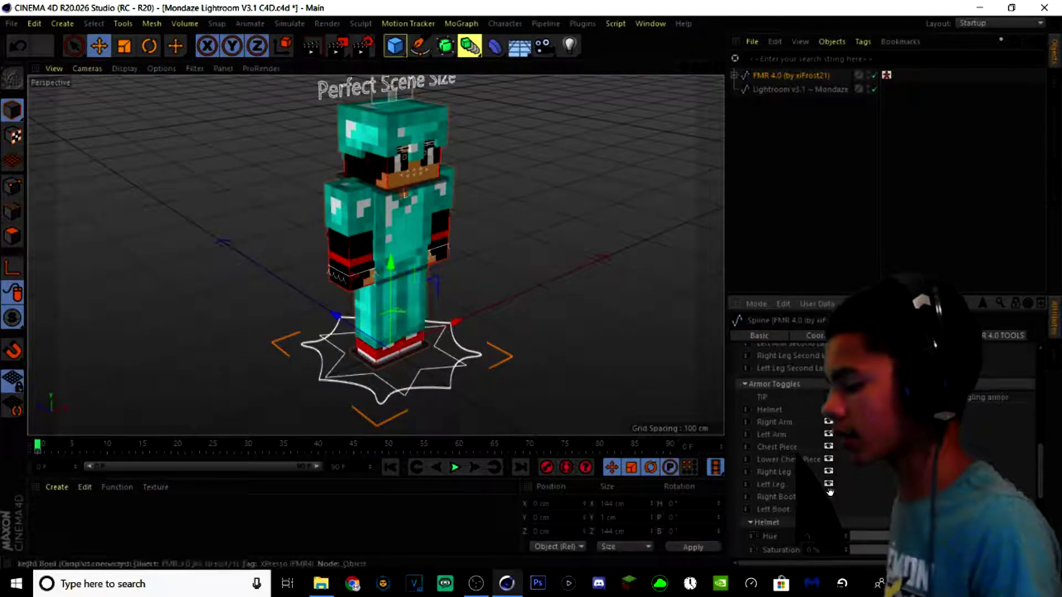
left_click(775, 487)
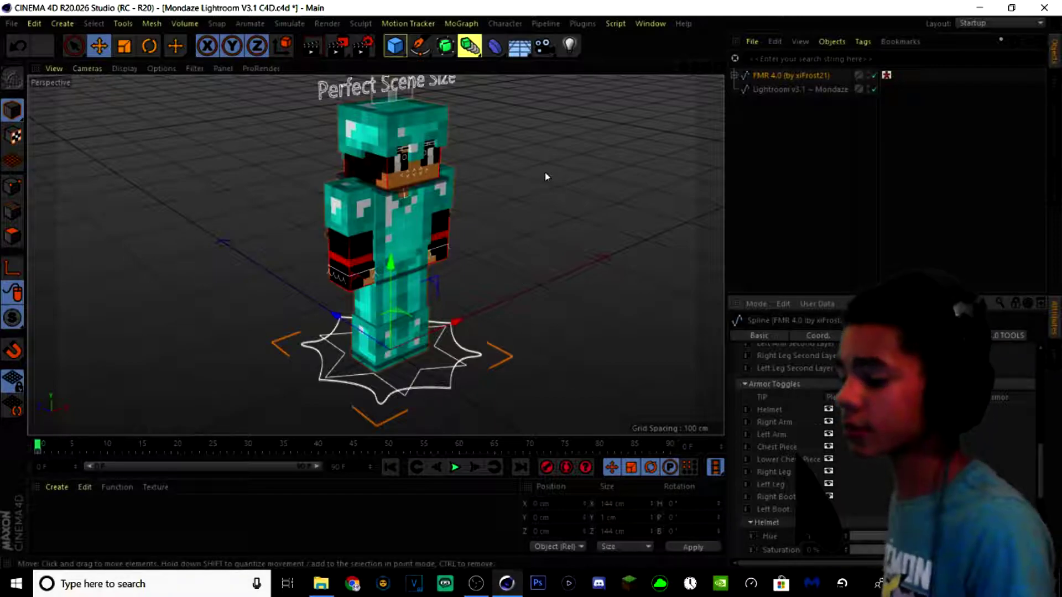
- Add a sword to the character's right hand through the rig's 4.0 tools settings
left_click(1008, 336)
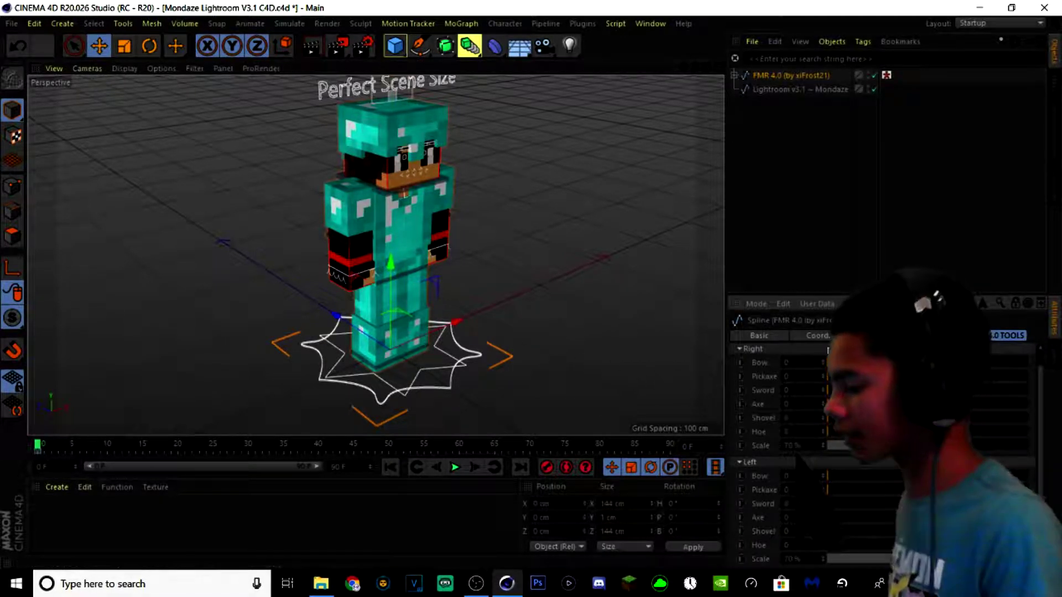
left_click(857, 391)
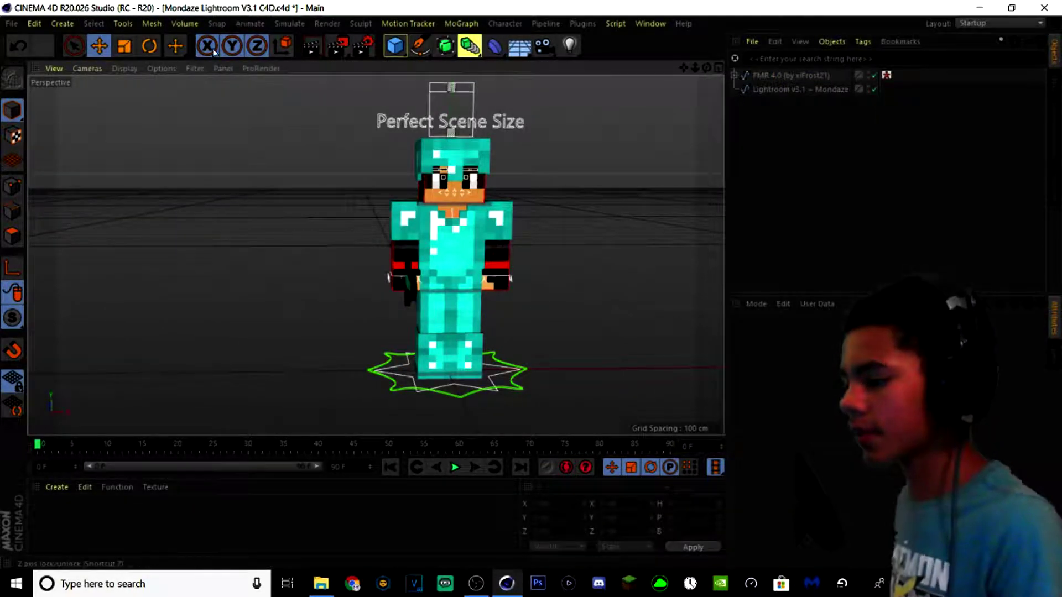
- Rotate the right shoulder to about H 20°, P -24°, B 21.5° so the sword arm swings across the chest
left_click(148, 47)
left_click(406, 218)
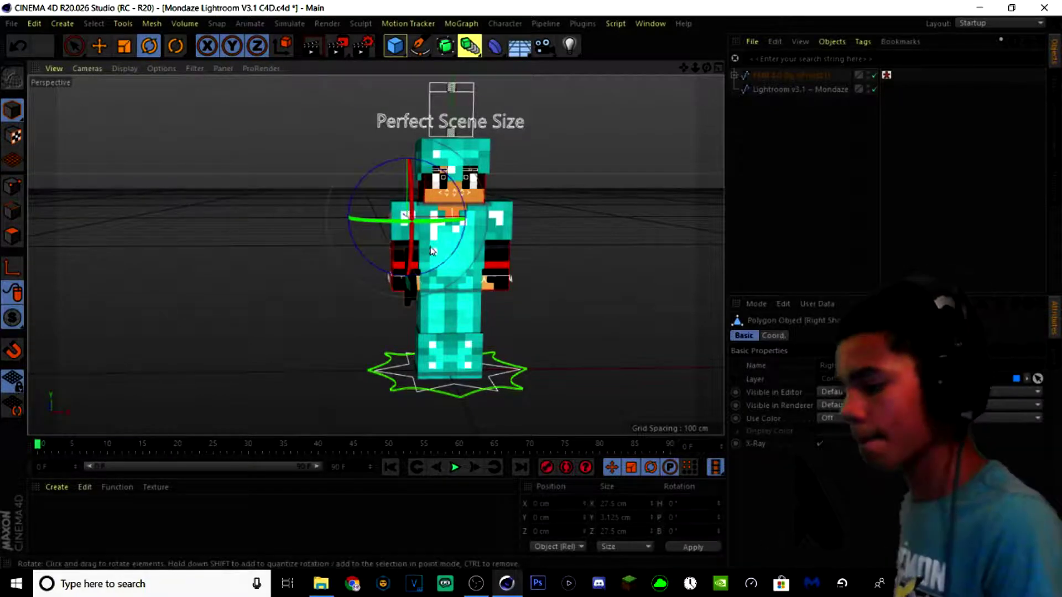
left_click(508, 217)
left_click(413, 219)
left_click_drag(437, 264, 366, 235)
left_click_drag(420, 198, 412, 197)
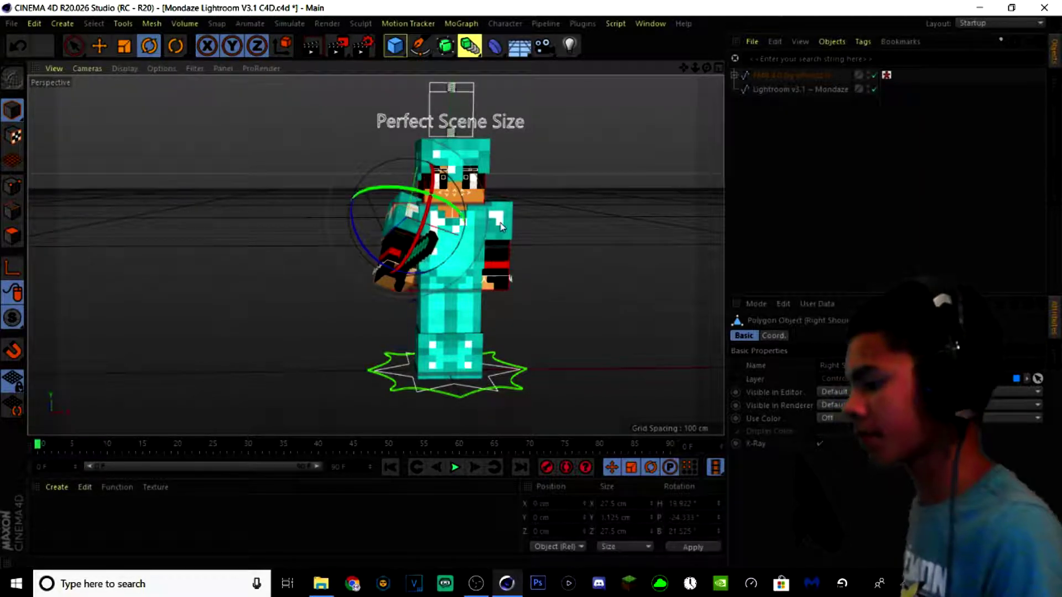
- Rotate the left arm outward from the body and readjust the right shoulder to about H 11°, P -21°, B 17.5°
left_click_drag(706, 68, 704, 81)
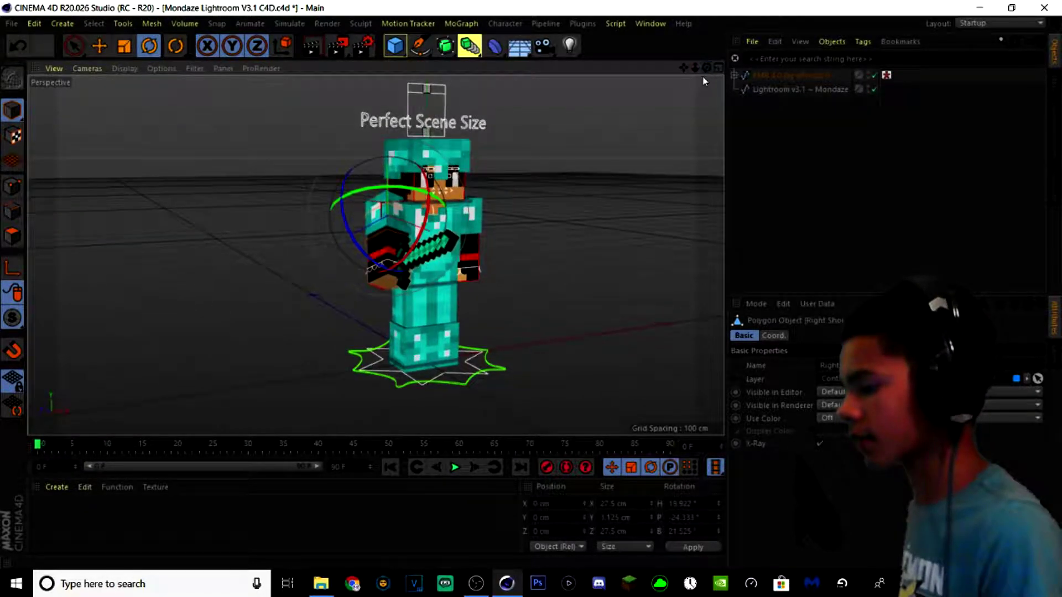
left_click(533, 231)
left_click(386, 220)
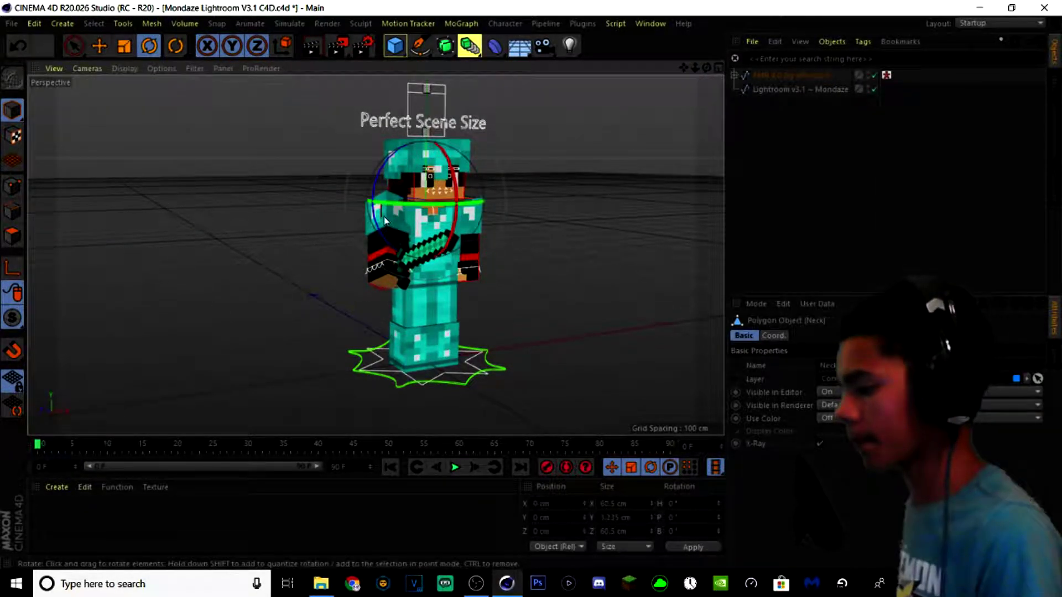
left_click(548, 214)
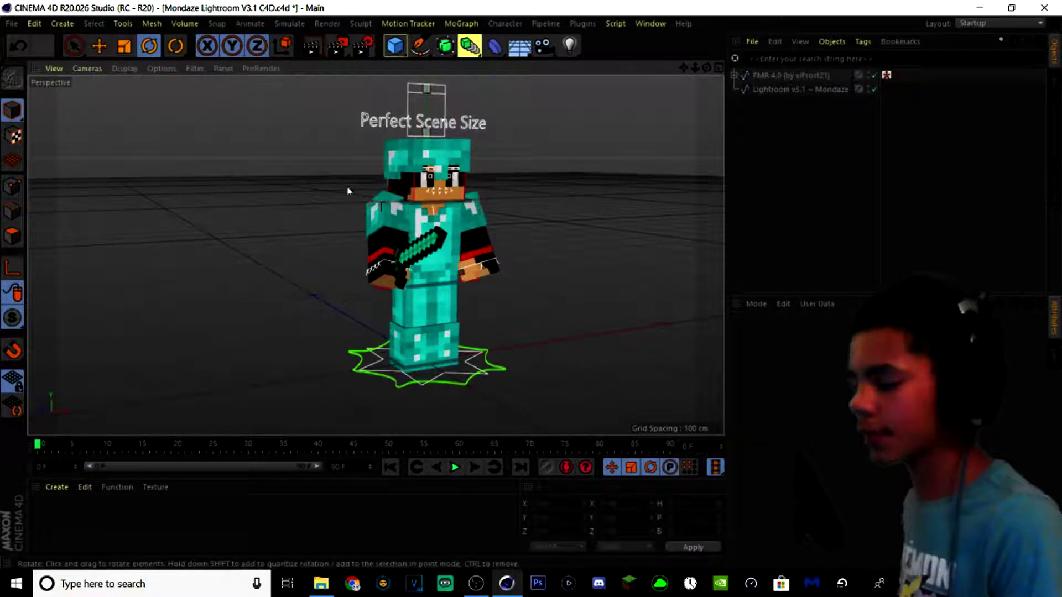
left_click(386, 203)
left_click(384, 248)
left_click(380, 275)
left_click(359, 243)
left_click(384, 203)
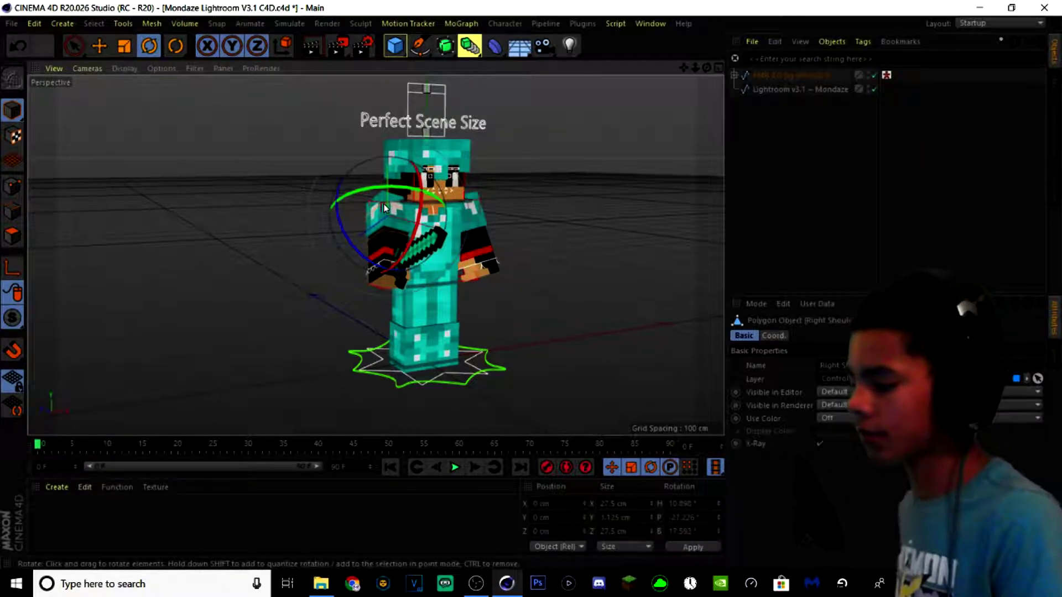
left_click(360, 207)
left_click(381, 196)
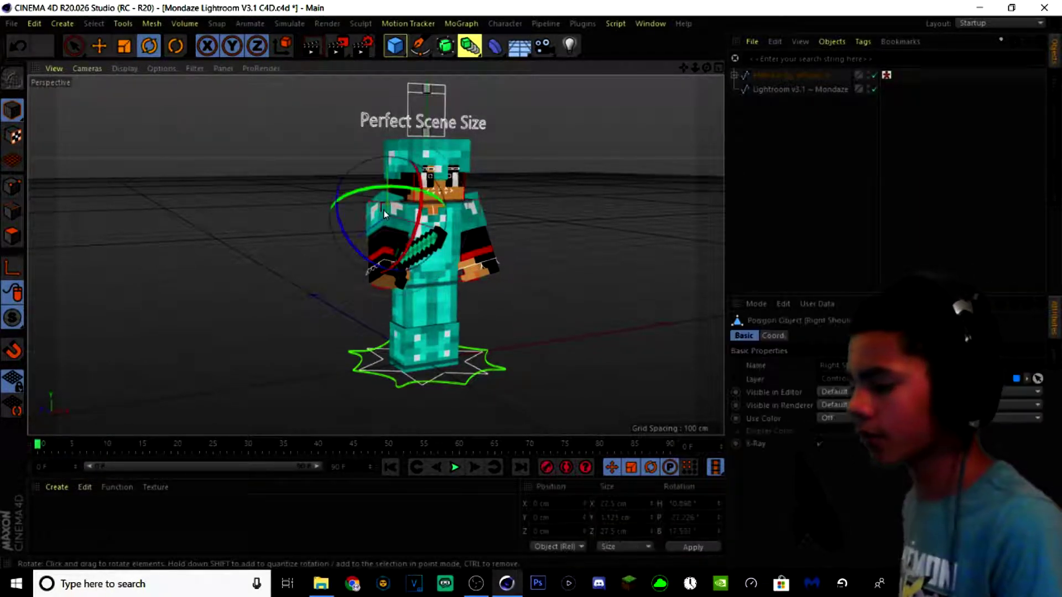
- Turn the character's head slightly to the side
left_click(443, 203)
left_click(444, 202)
mouse_move(440, 204)
left_mouse_down()
mouse_move(423, 202)
mouse_move(435, 204)
left_mouse_up()
left_click(432, 205)
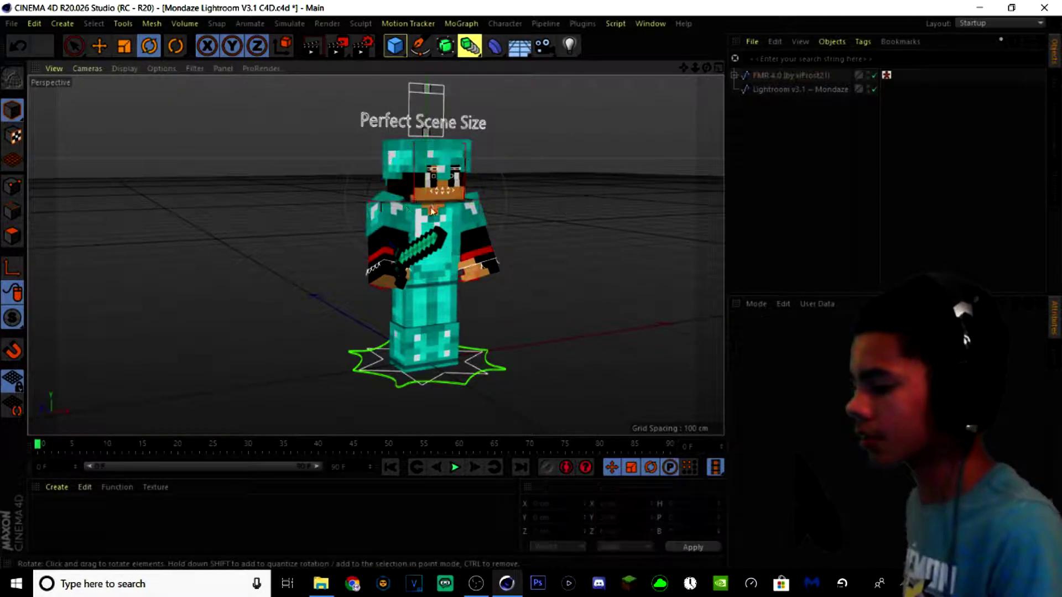
- Move the character's feet apart so the legs stand in a wider stance
left_click(414, 357)
left_click(406, 335)
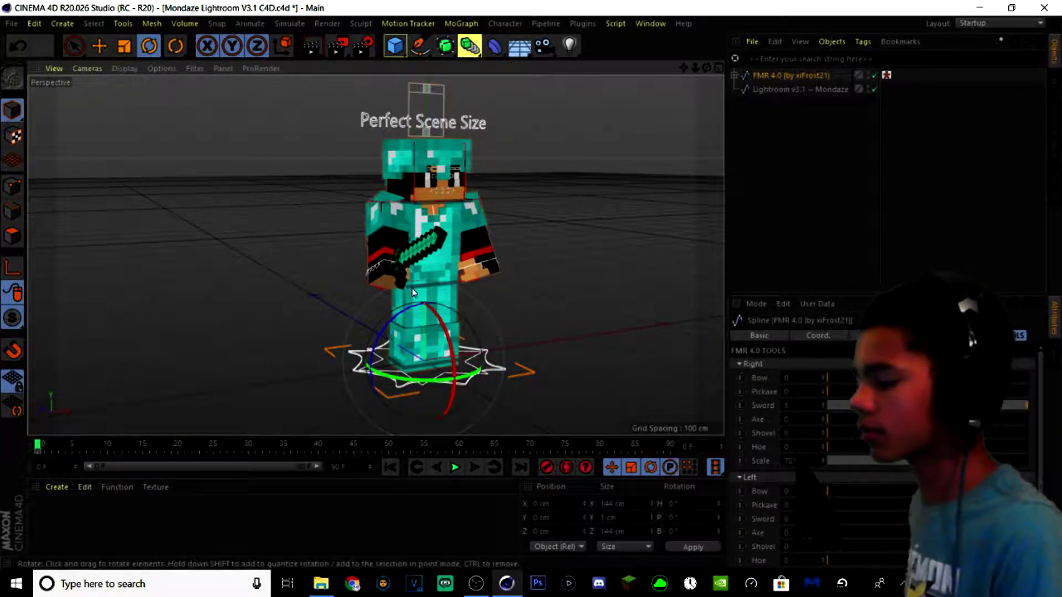
left_click(414, 293)
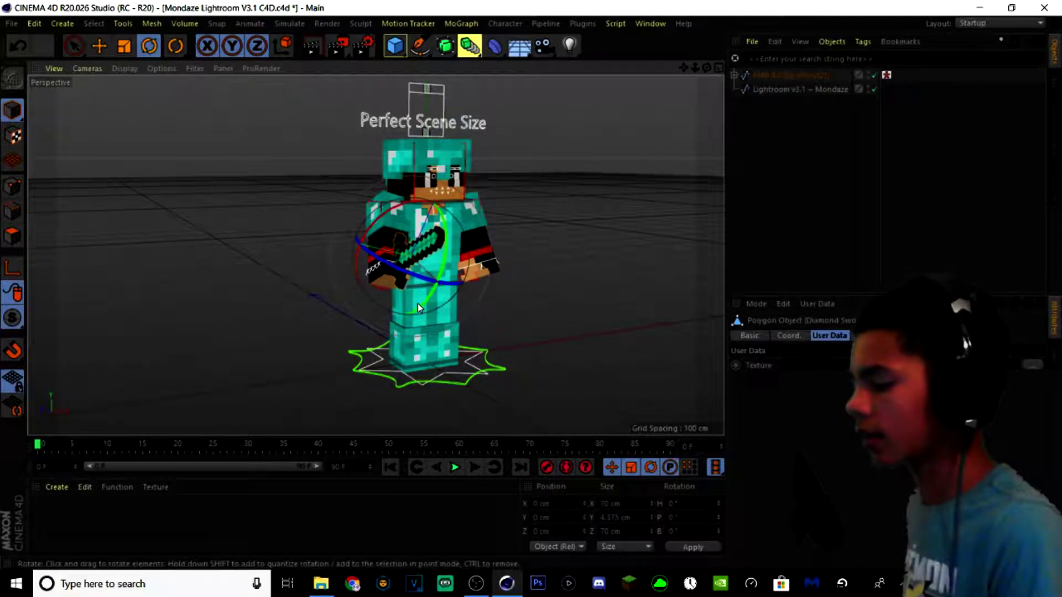
left_click(98, 47)
left_click(416, 365)
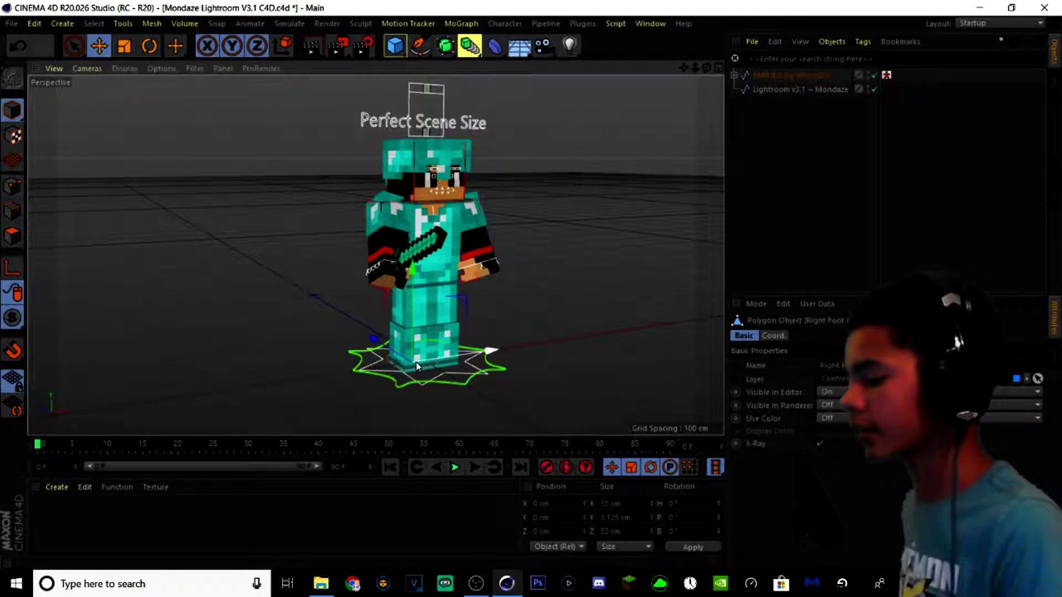
scroll(416, 363, "up", 3)
left_click_drag(421, 357, 453, 378)
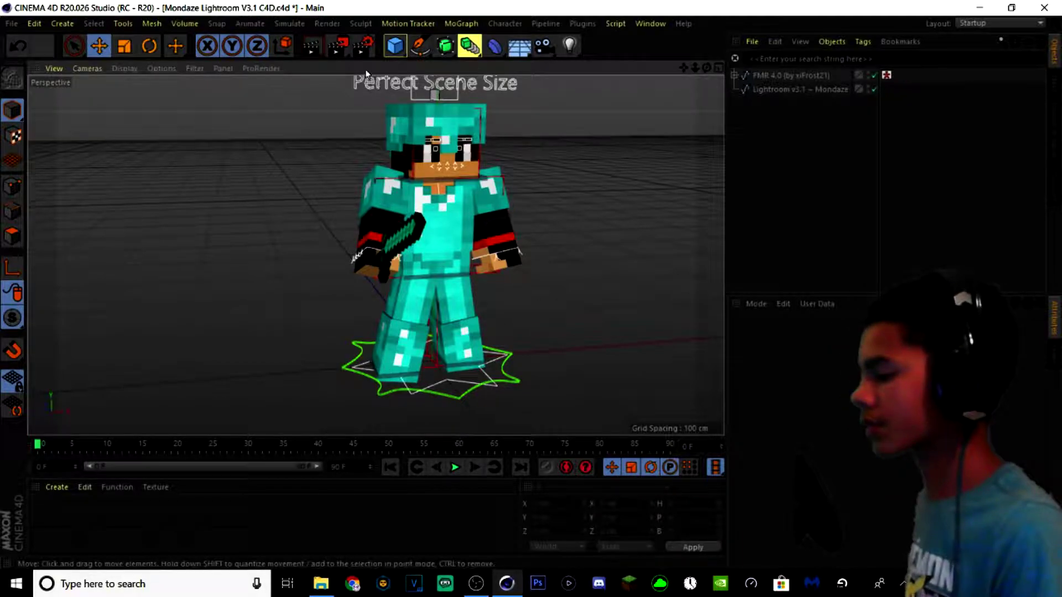
- Add a MoText object and set its text to "How To Make Minecraft Thumbnails" on two lines
left_click(449, 23)
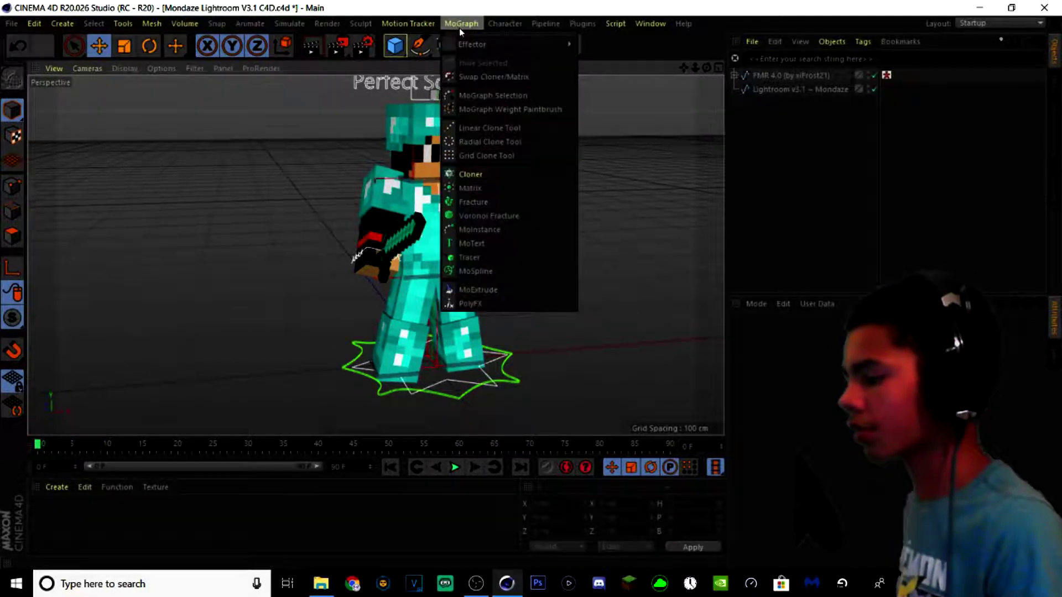
left_click(484, 243)
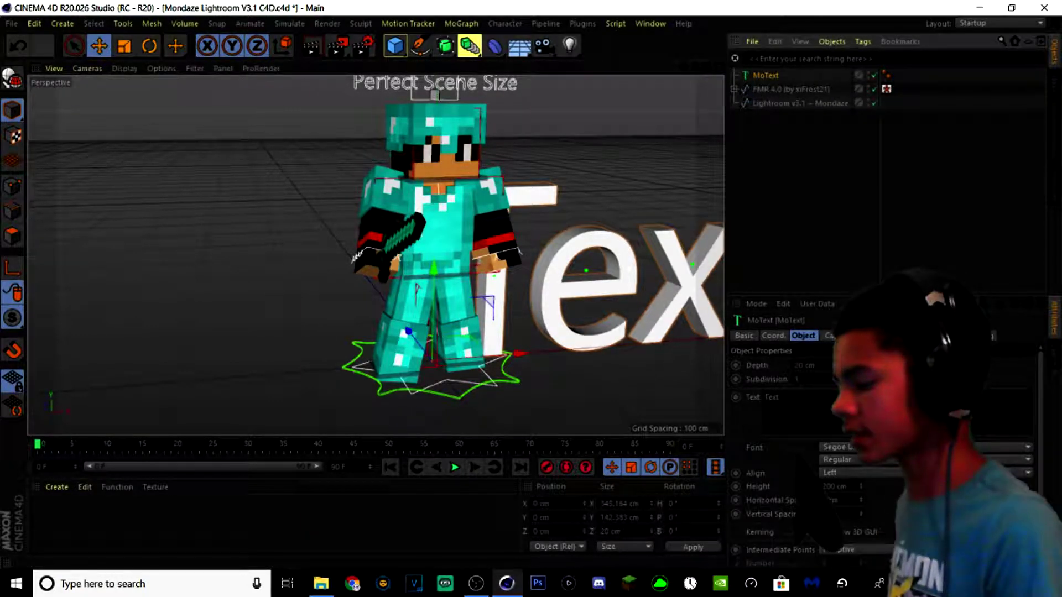
left_click_drag(802, 400, 741, 400)
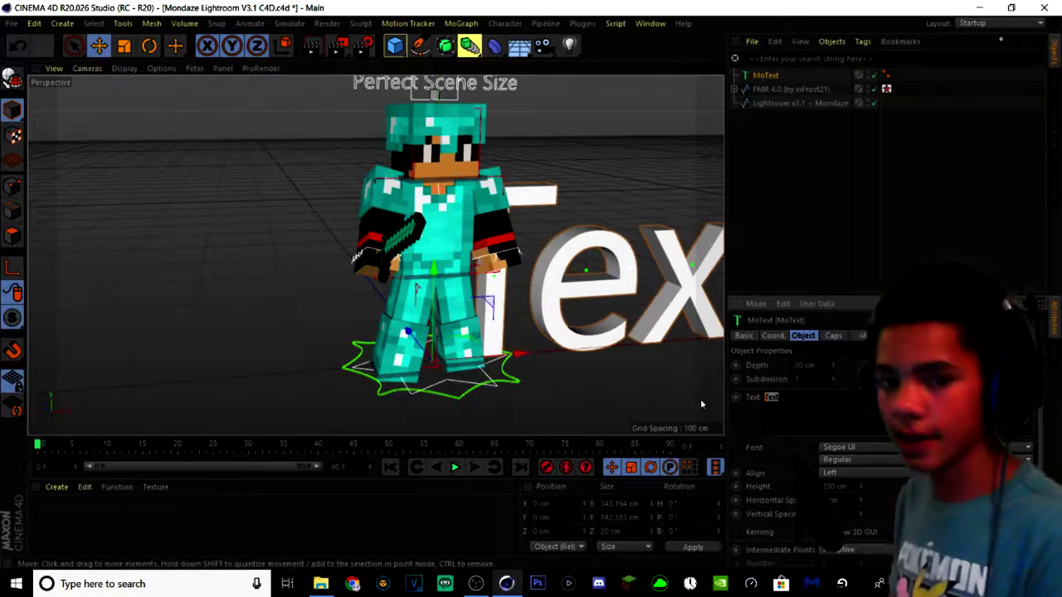
key("ctrl+v")
scroll(642, 264, "down", 2)
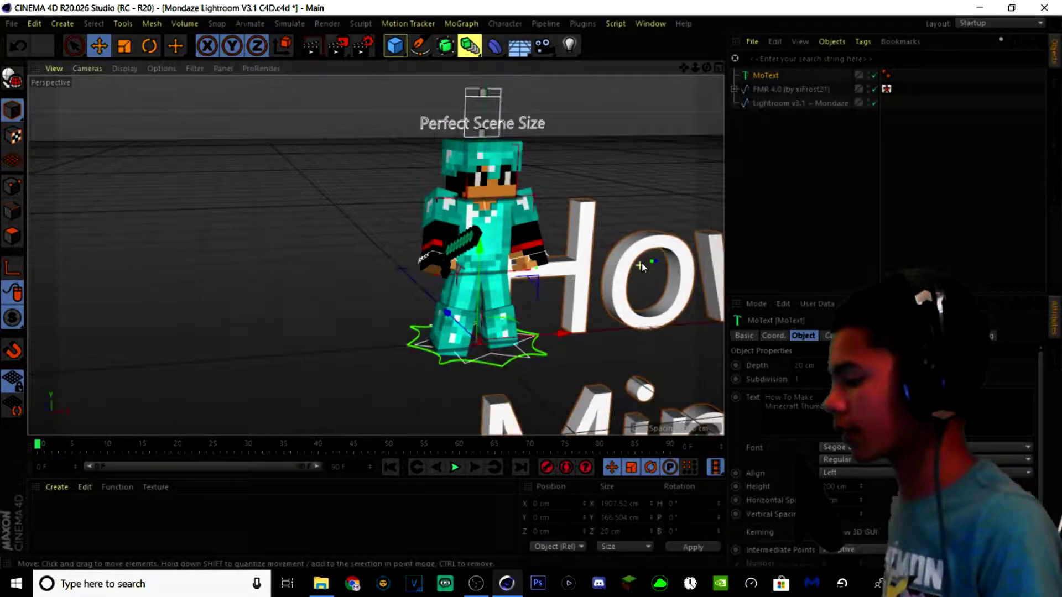
- Set the title text's alignment to Middle and its font to Kenyan Coffee Rg
scroll(642, 263, "up", 2)
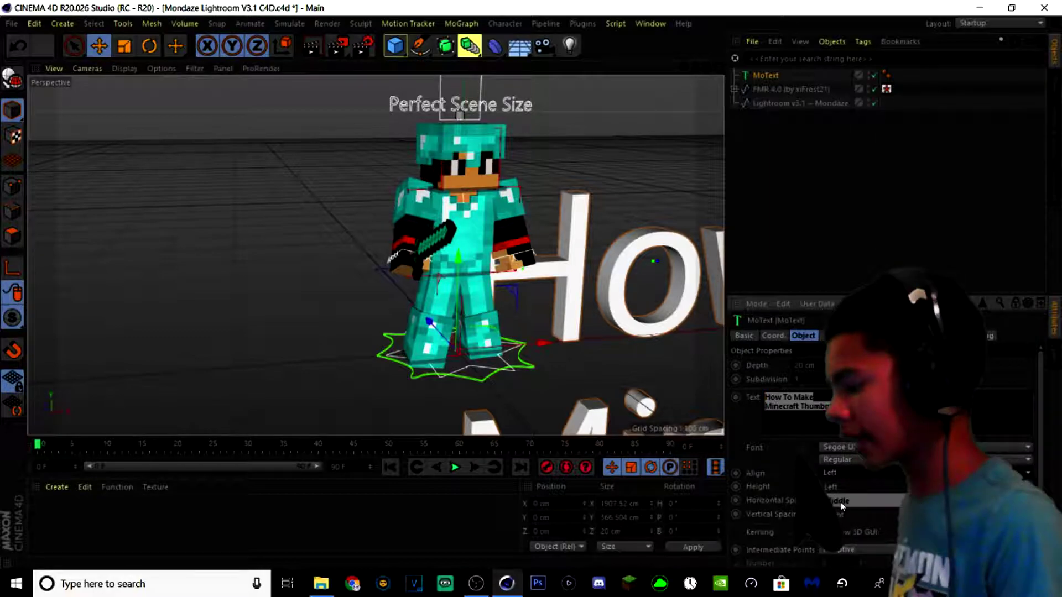
left_click(849, 505)
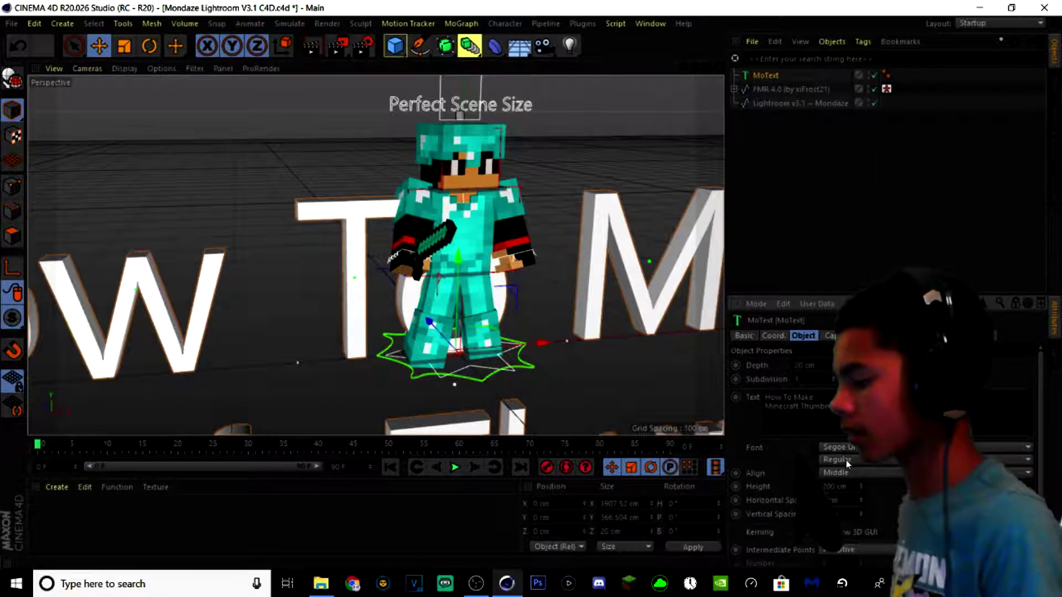
left_click(879, 449)
scroll(879, 471, "up", 5)
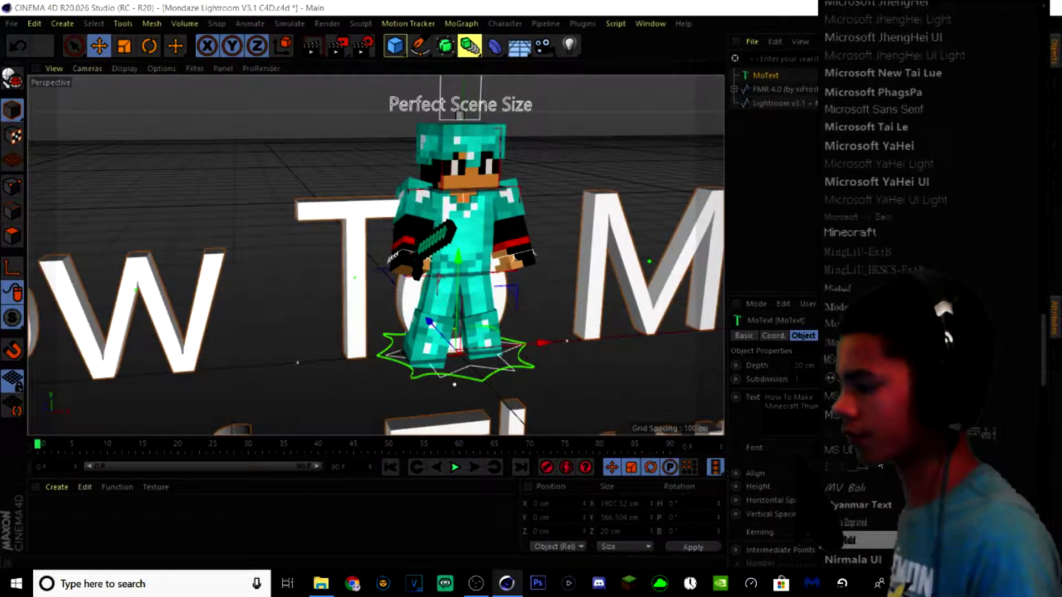
scroll(885, 408, "up", 6)
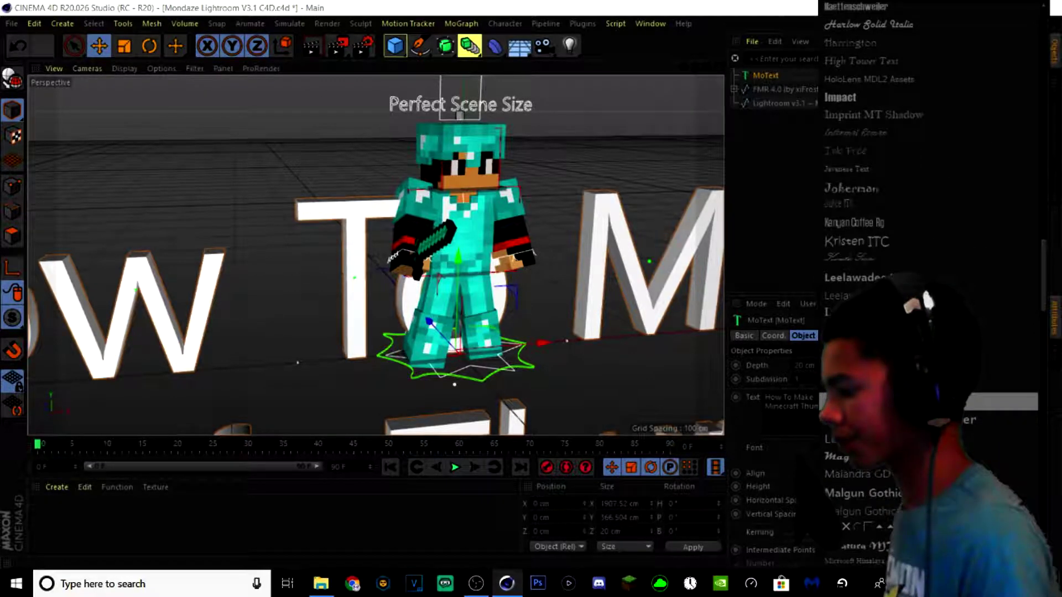
left_click(858, 221)
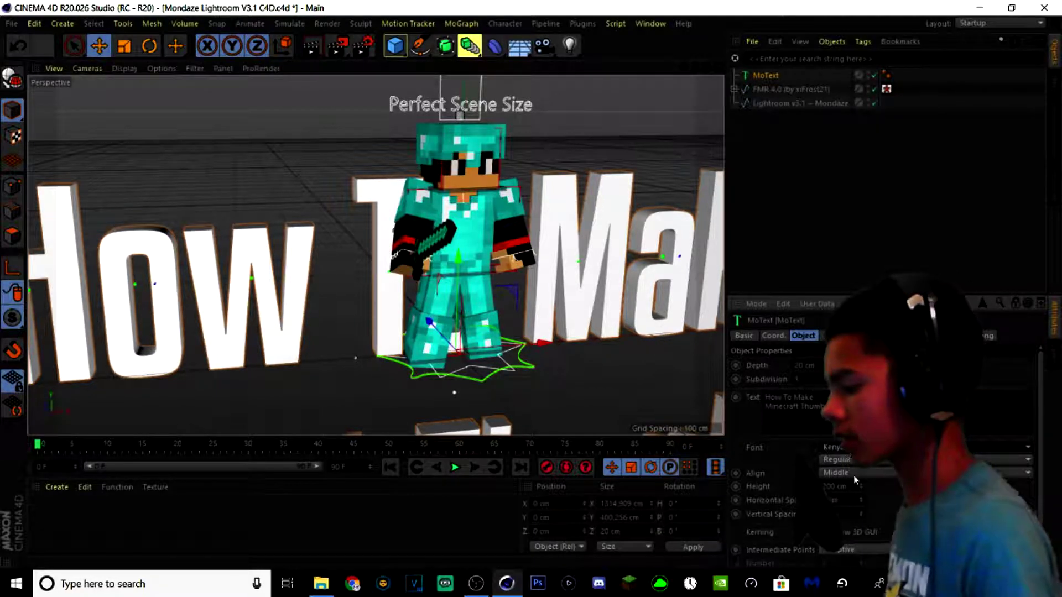
- Scale the title text down uniformly to about 504 cm wide
scroll(586, 208, "down", 3)
scroll(294, 175, "down", 4)
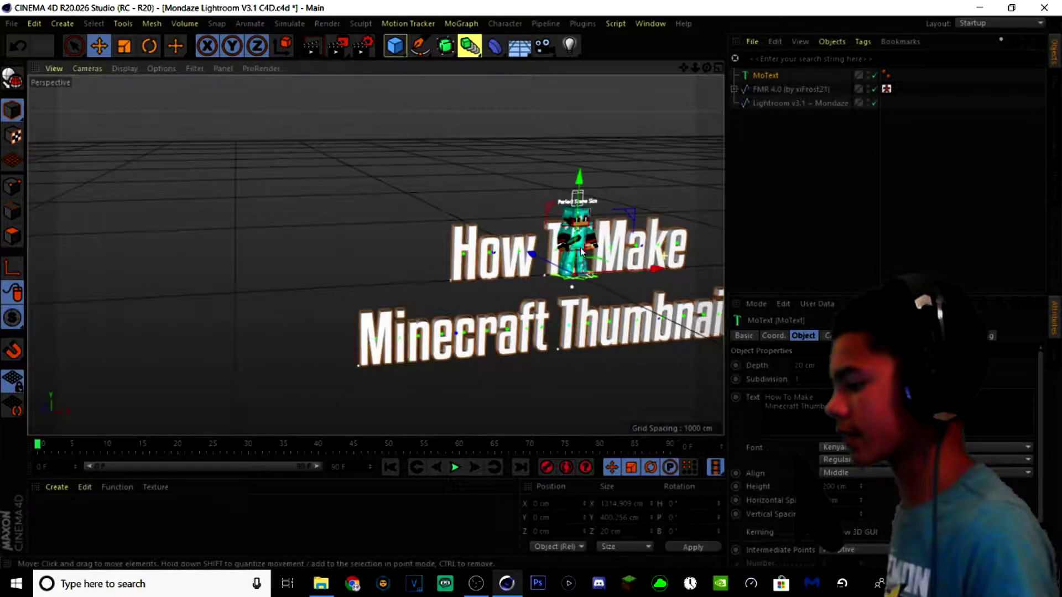
key("t")
scroll(435, 313, "up", 3)
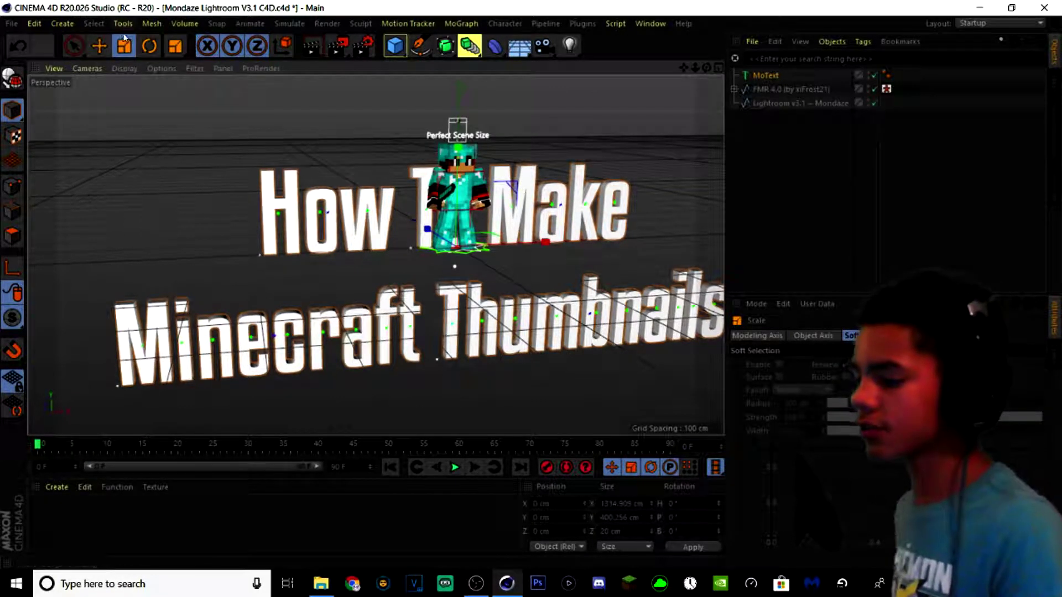
left_click(561, 199)
left_click_drag(511, 189, 473, 219)
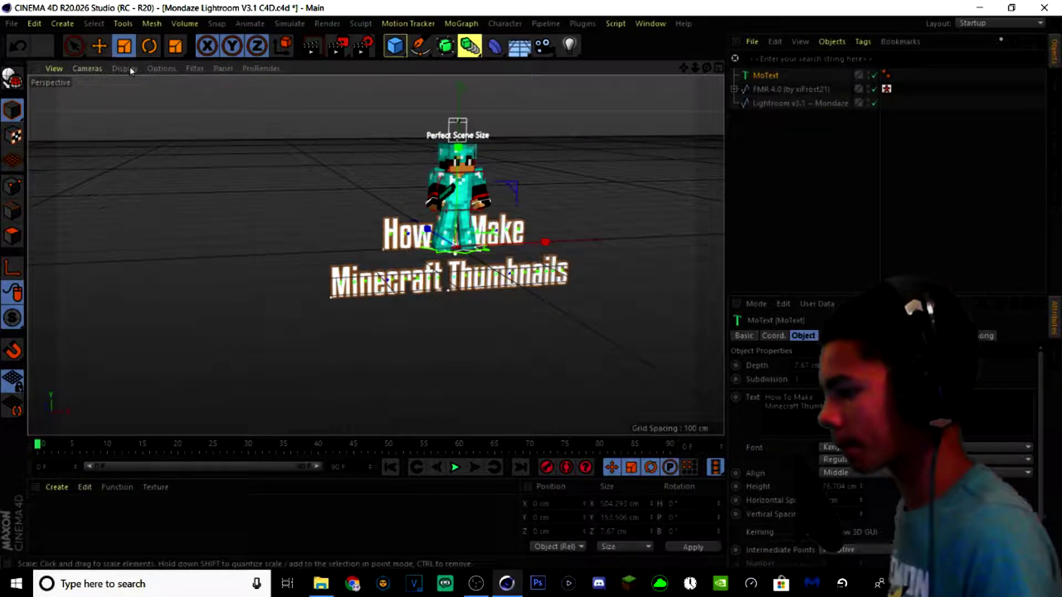
- Move the title text up and in front of the character, to about Y 100 cm and Z -131 cm
left_click(109, 48)
left_click_drag(458, 214, 480, 166)
scroll(481, 166, "up", 5)
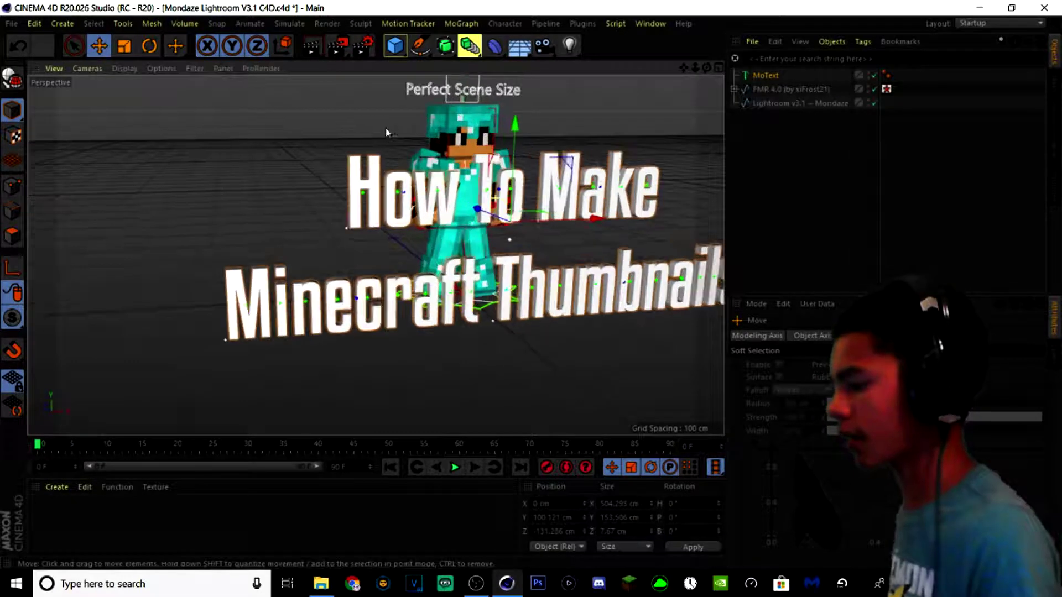
- Reduce the title text's horizontal spacing so it is about 485 cm wide
left_click_drag(683, 67, 634, 54)
left_click(765, 76)
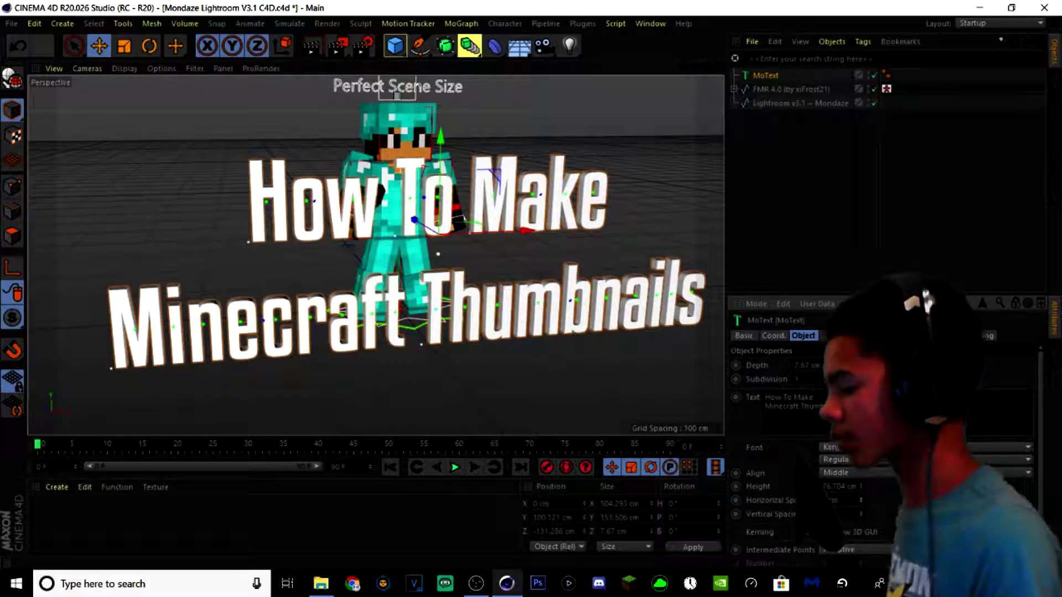
left_click(862, 503)
left_click(862, 504)
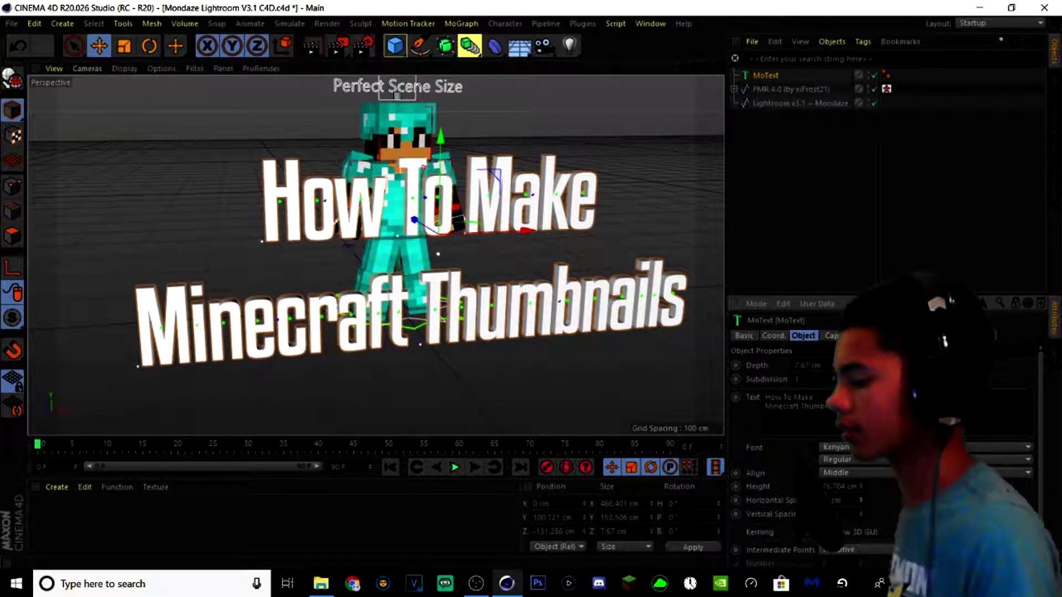
left_click(861, 498)
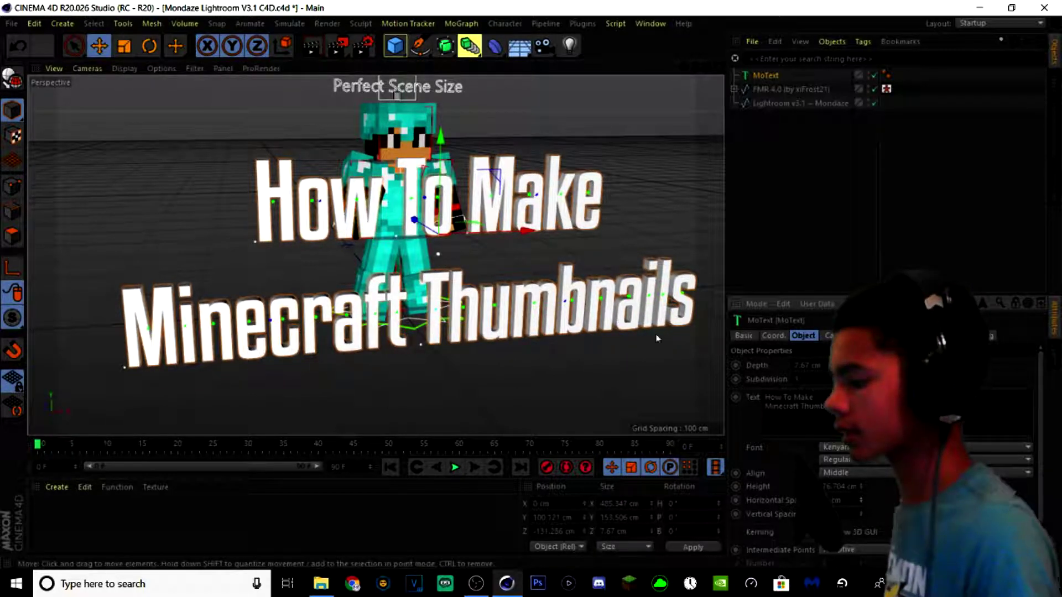
- Give the title text fillet caps at the start and end with the Engraved fillet type
left_click(829, 336)
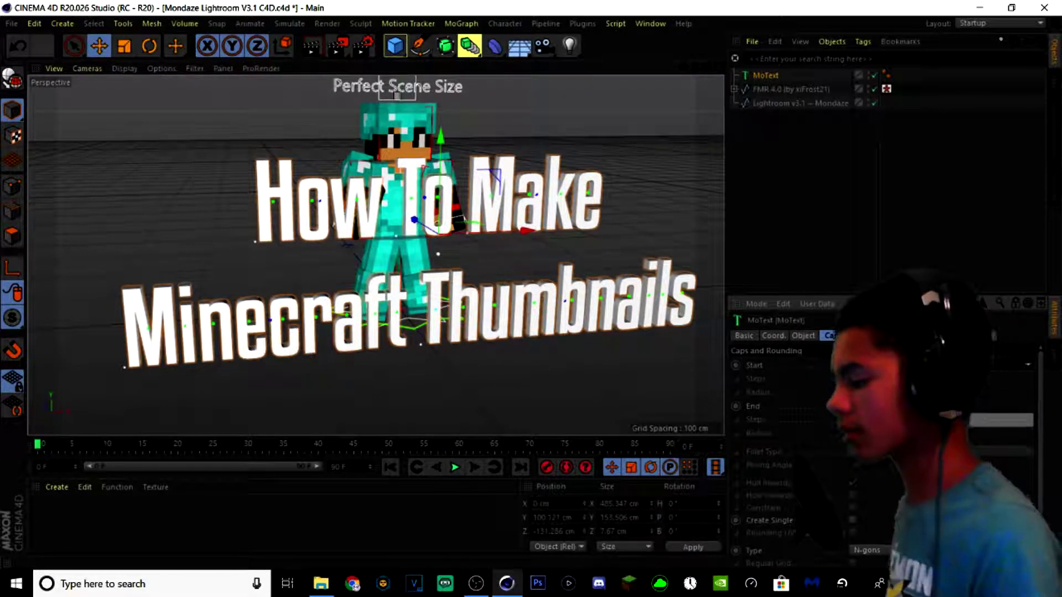
left_click(877, 446)
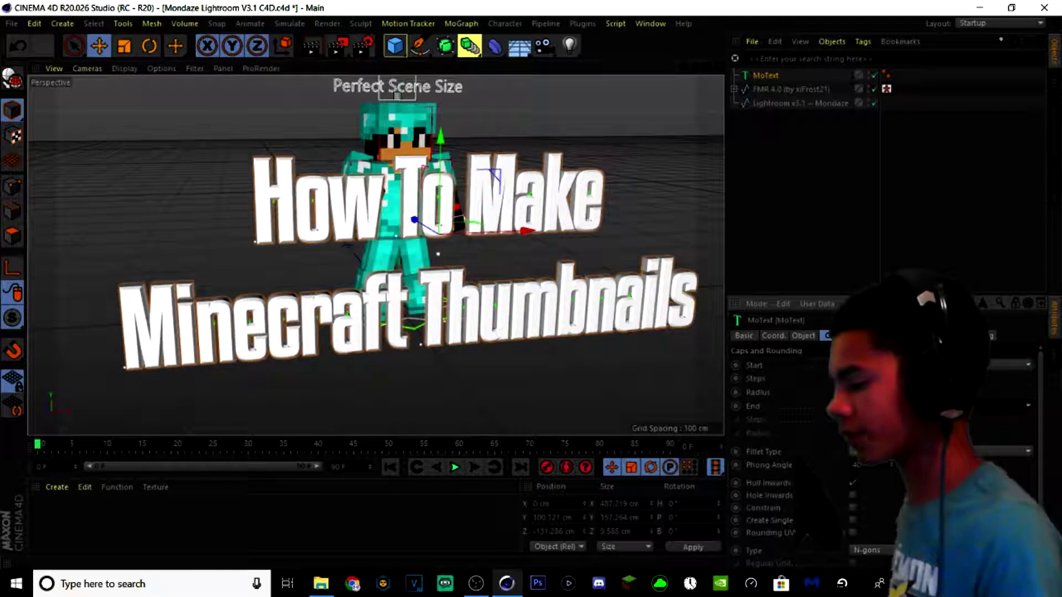
left_click(879, 451)
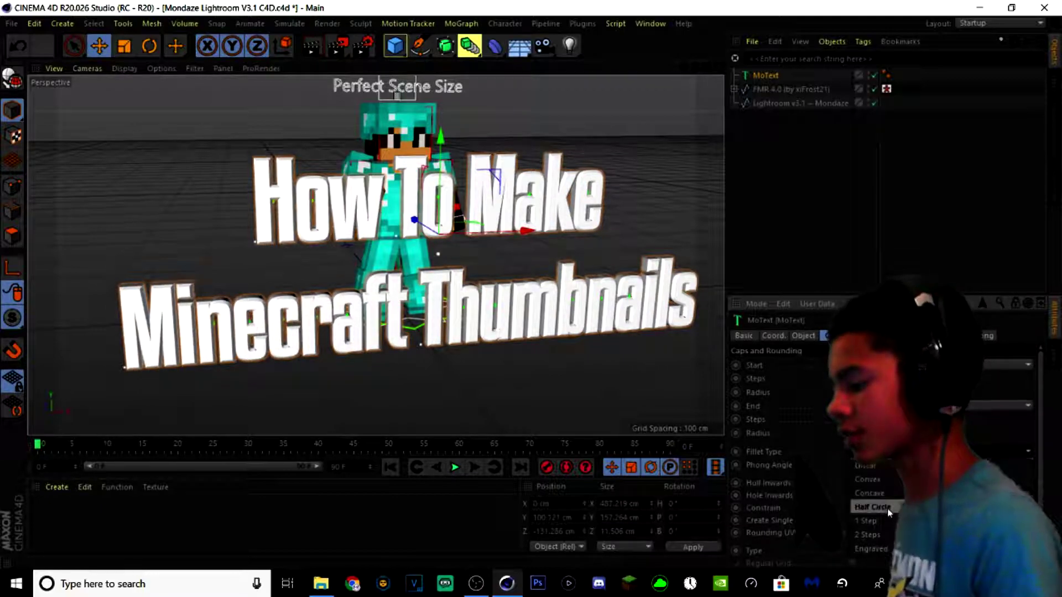
left_click(884, 548)
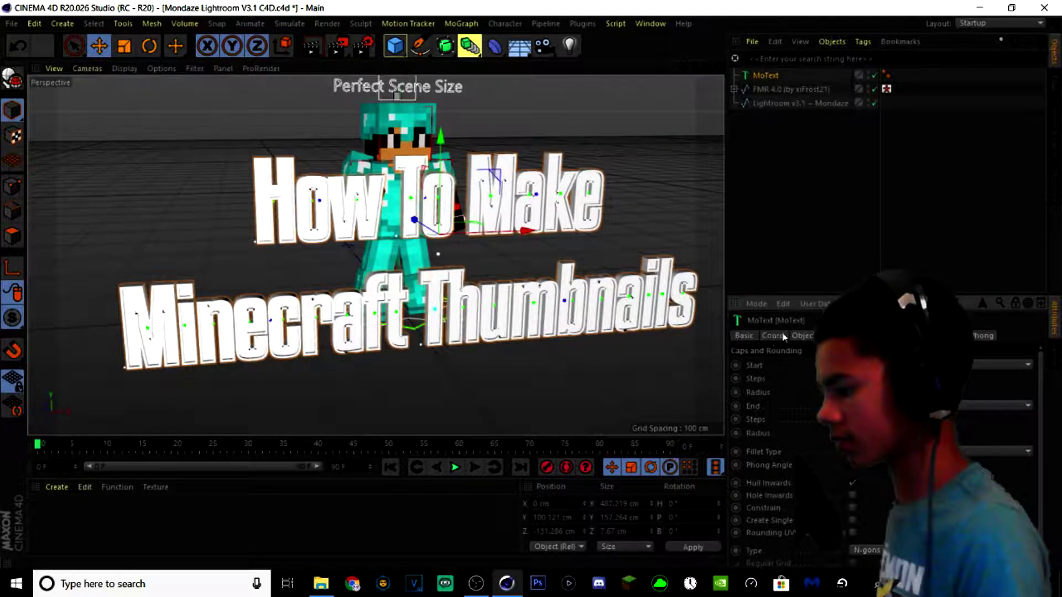
- Set the title text's depth to 15 cm
left_click(796, 336)
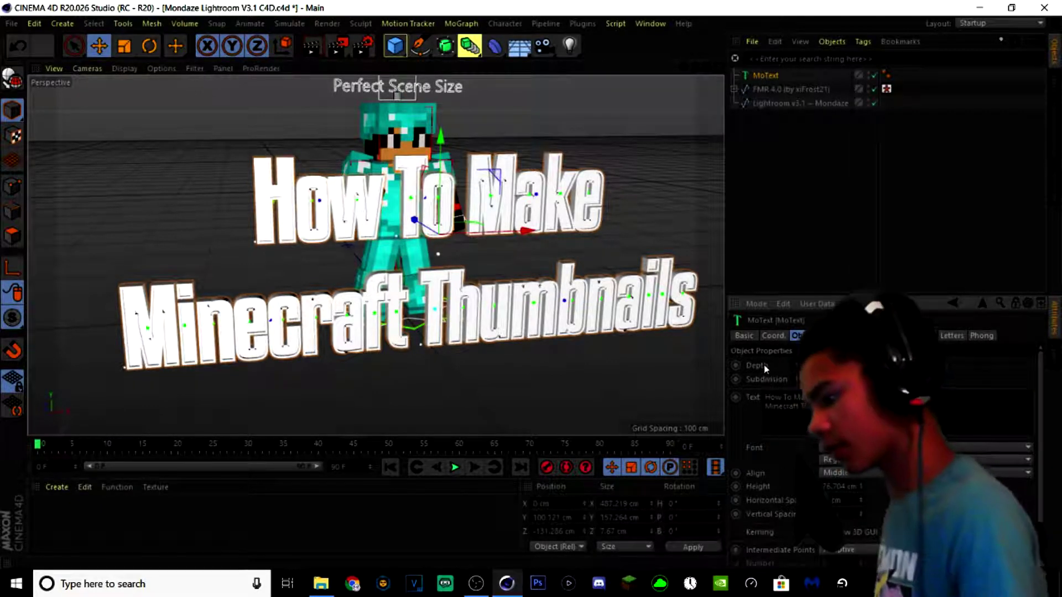
type("15")
key("Return")
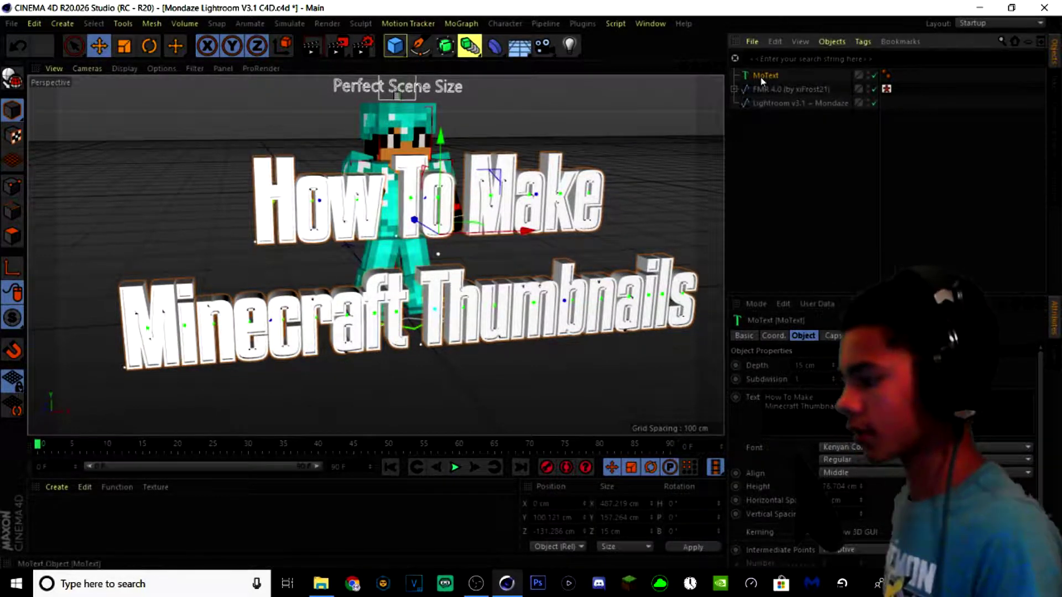
- Make the title text editable and expand its first line down to the individual letters of each word
left_click(12, 79)
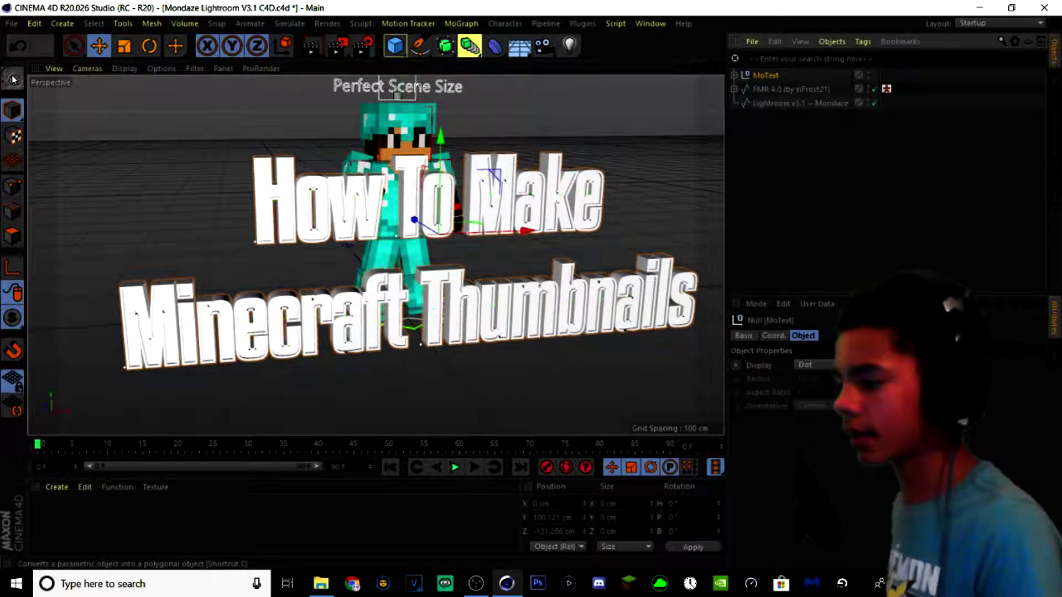
left_click(734, 76)
left_click(742, 88)
left_click(749, 102)
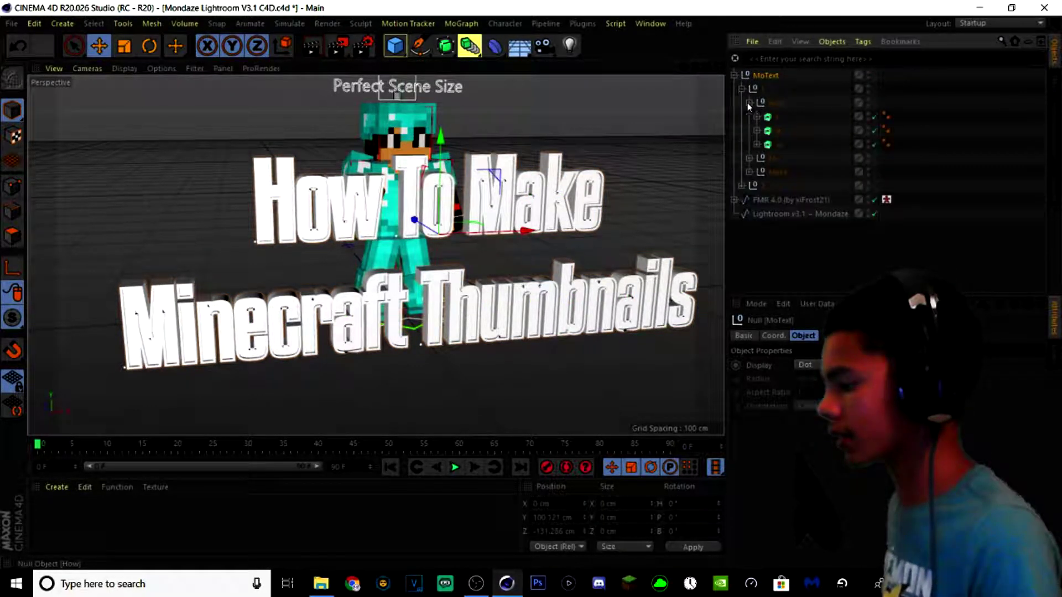
left_click(757, 145)
left_click(758, 171)
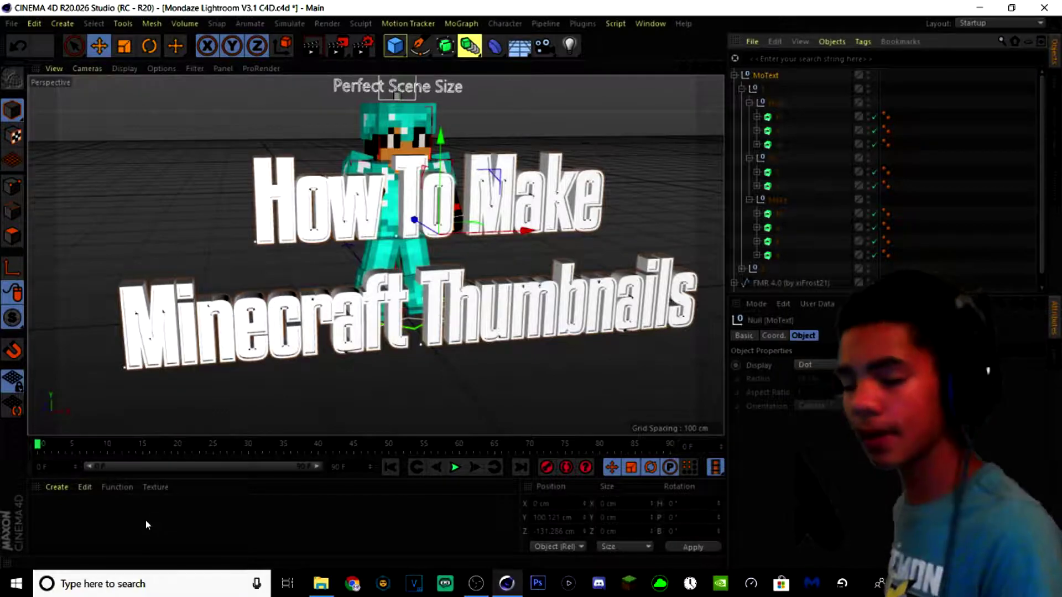
- Create a new material and set its color to a fully saturated red
left_click(57, 488)
left_click(94, 327)
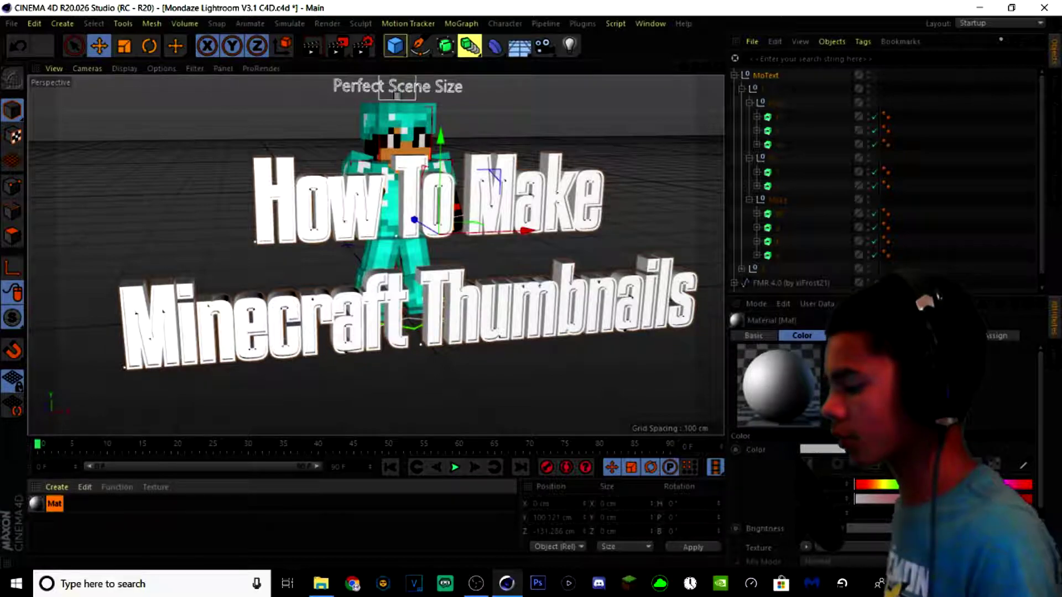
left_click(1027, 499)
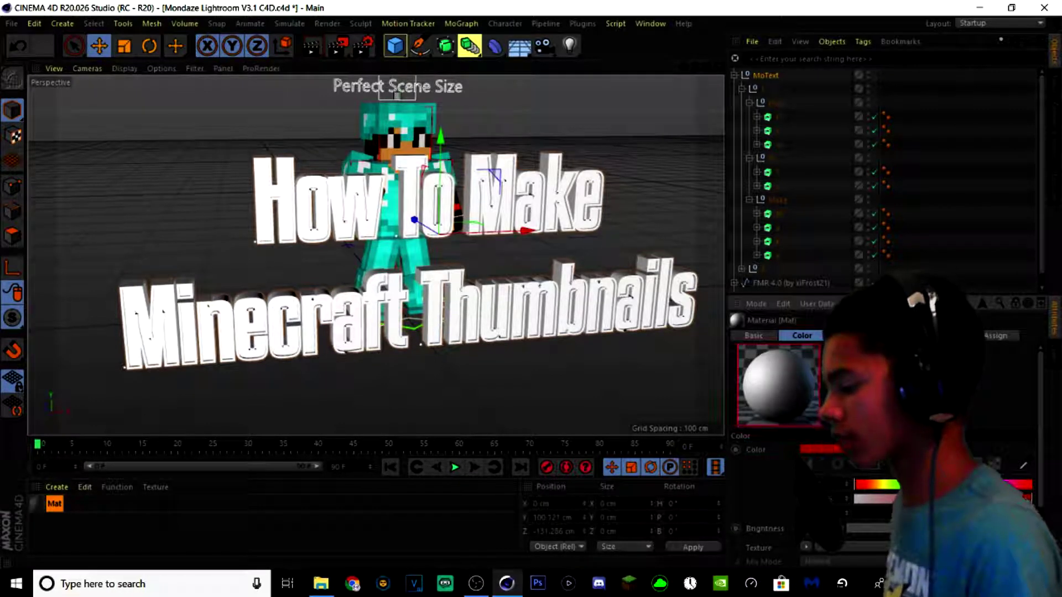
left_click(247, 527)
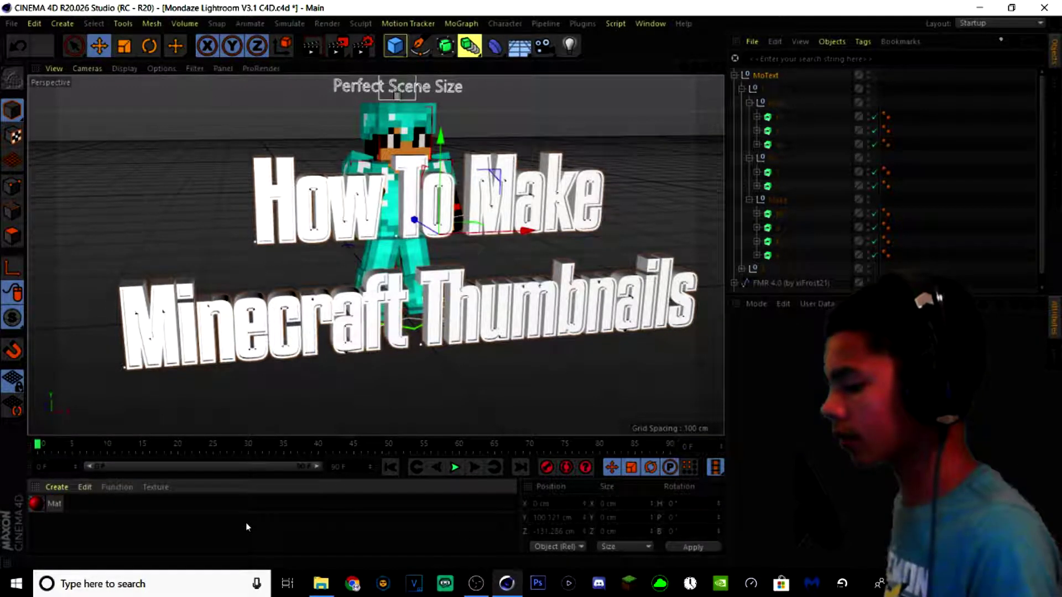
left_click(65, 491)
left_click(83, 327)
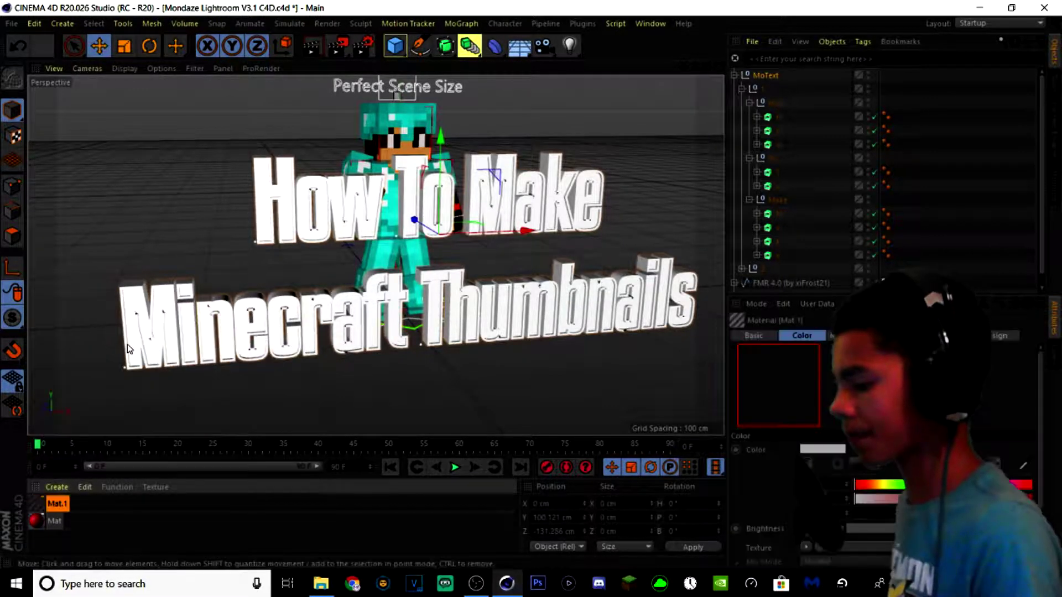
left_click(893, 485)
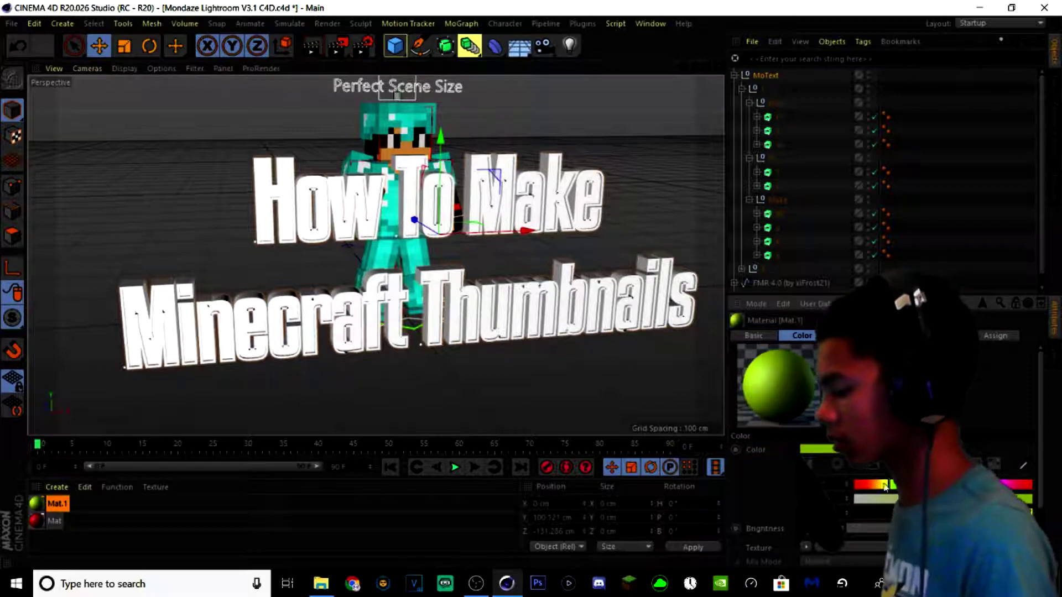
left_click(301, 537)
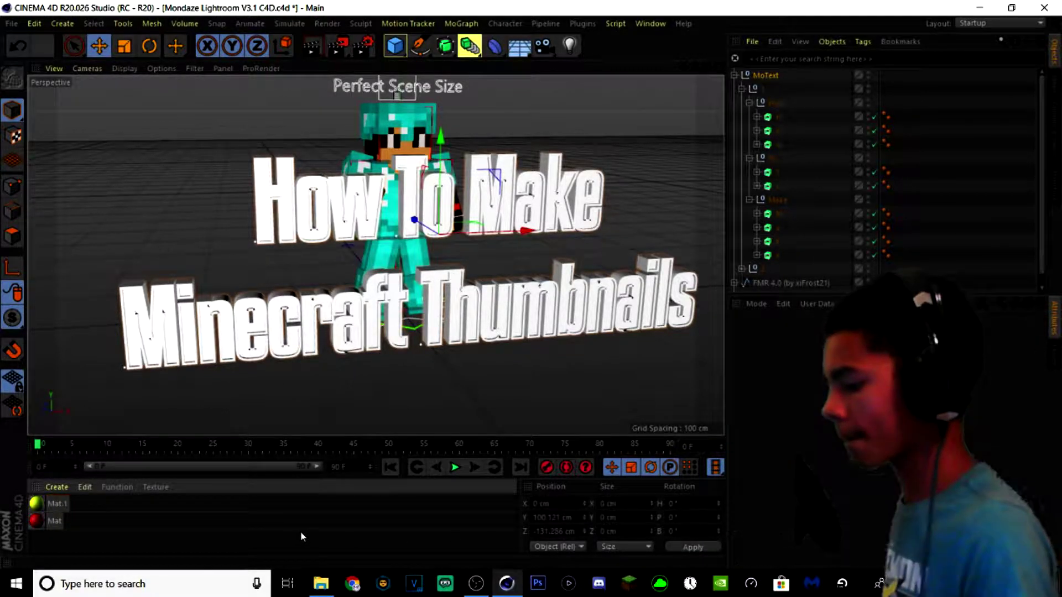
left_click(46, 503)
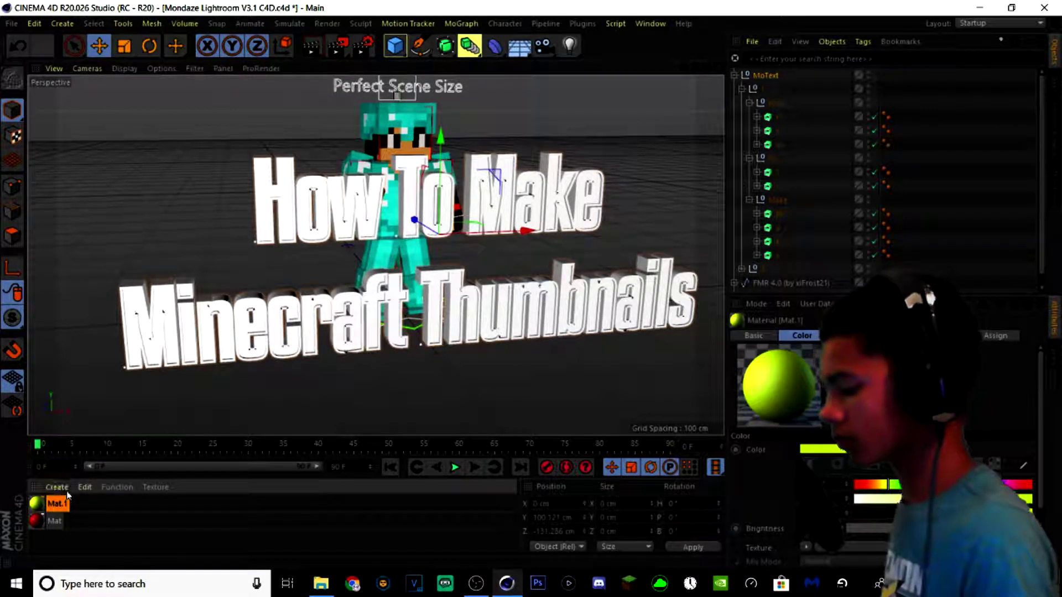
left_click(84, 489)
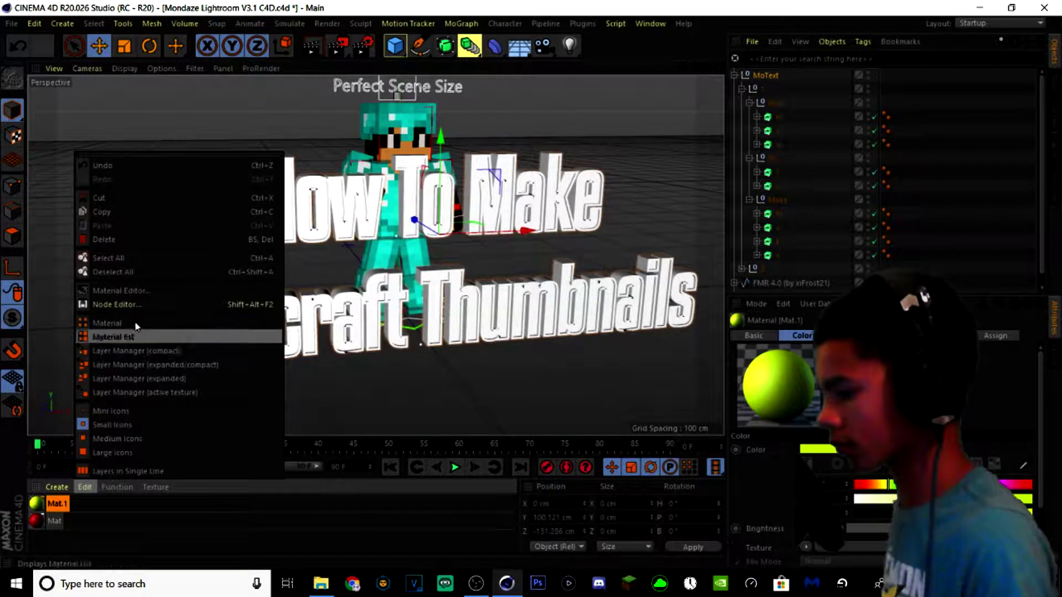
left_click(128, 237)
- Create a new material and set its color to a fully saturated blue
left_click(54, 489)
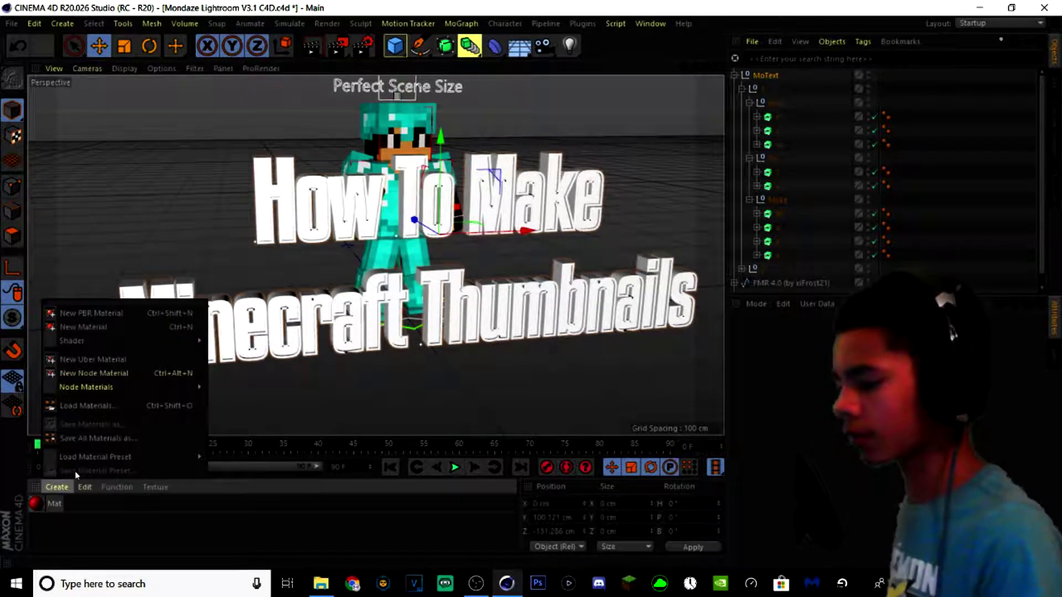
left_click(102, 328)
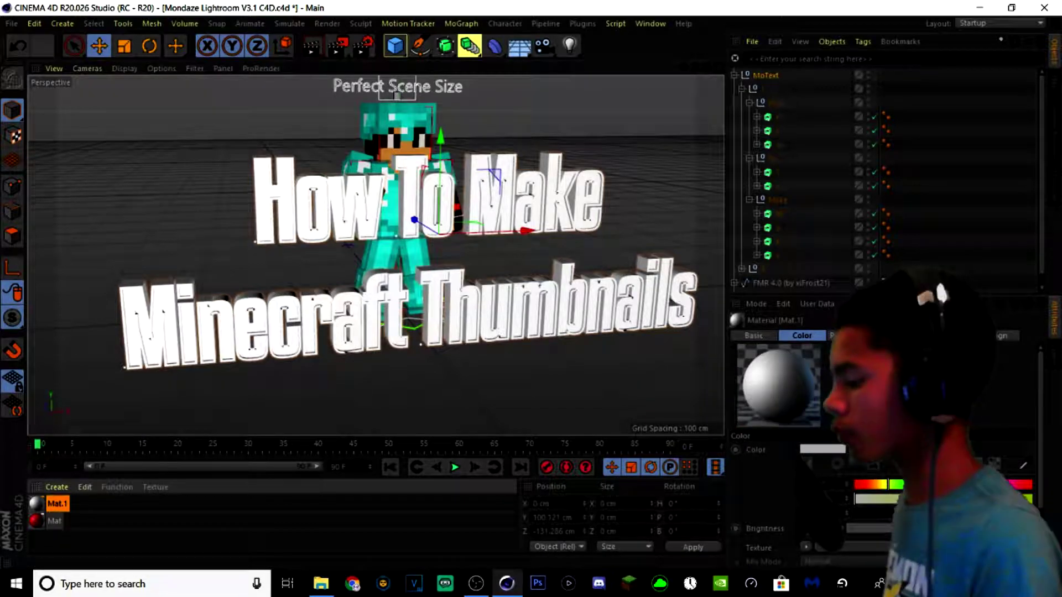
left_click_drag(888, 486, 972, 485)
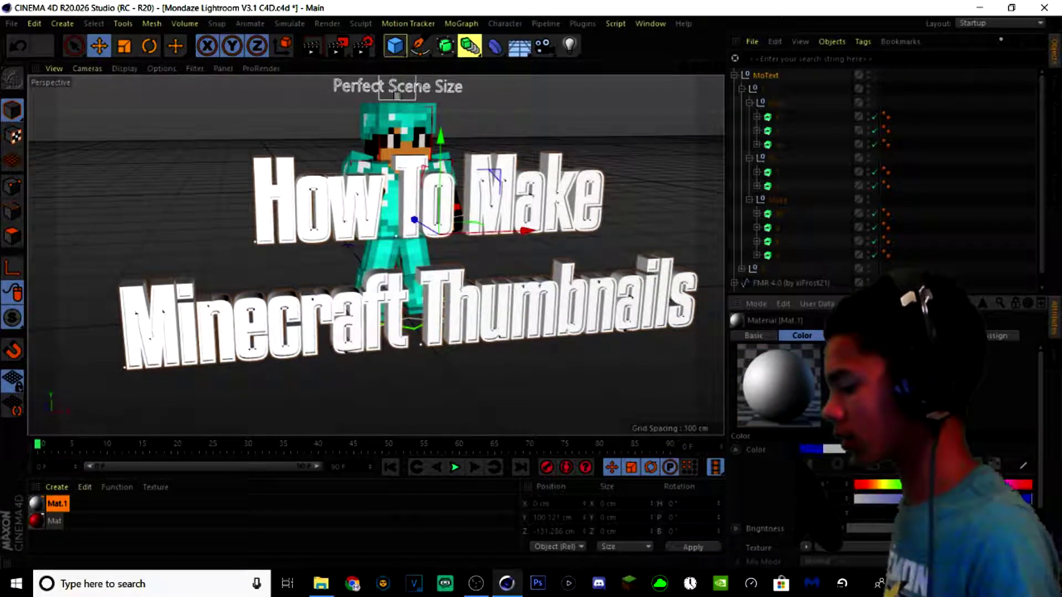
- Create two more materials, one pure white and one black
left_click(56, 487)
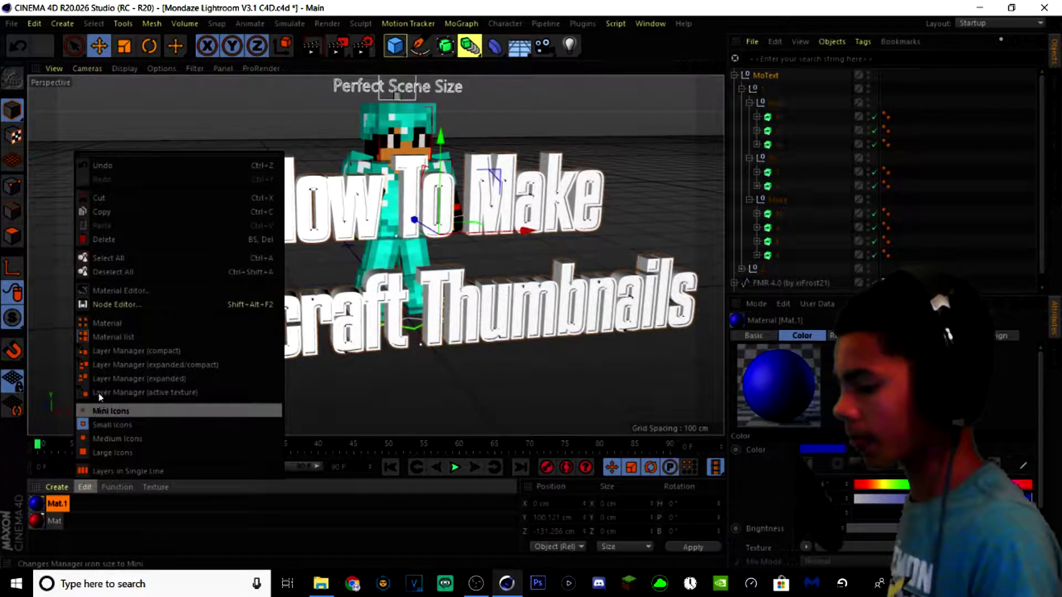
left_click(66, 326)
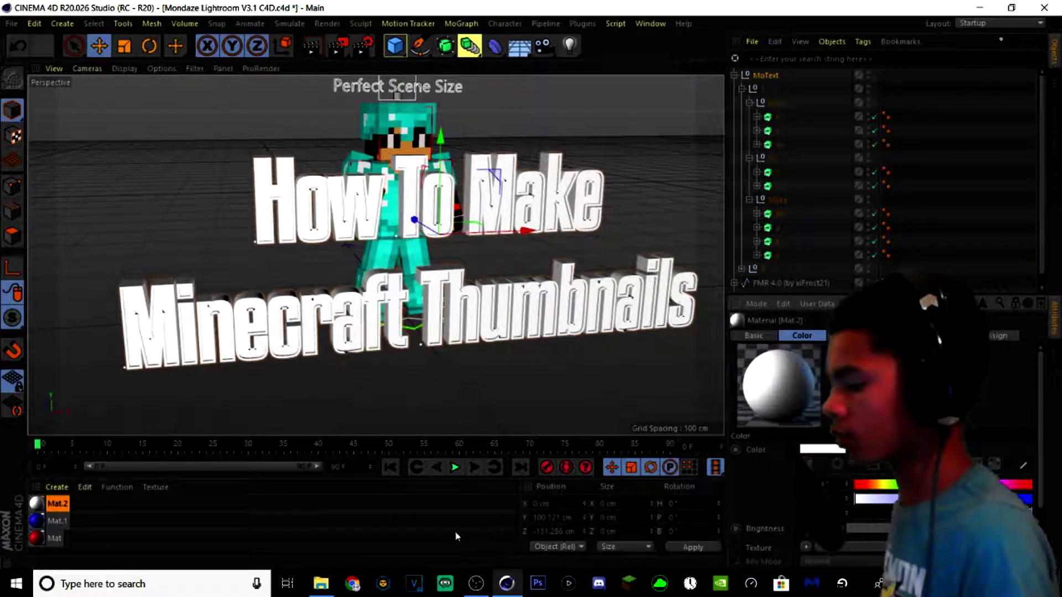
left_click(197, 509)
left_click(59, 487)
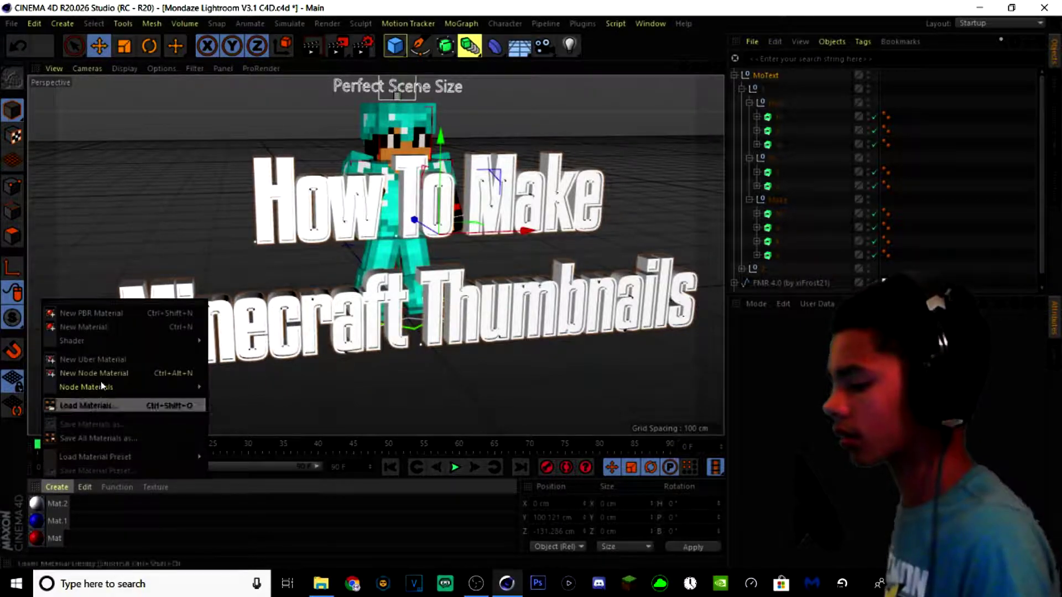
left_click(80, 327)
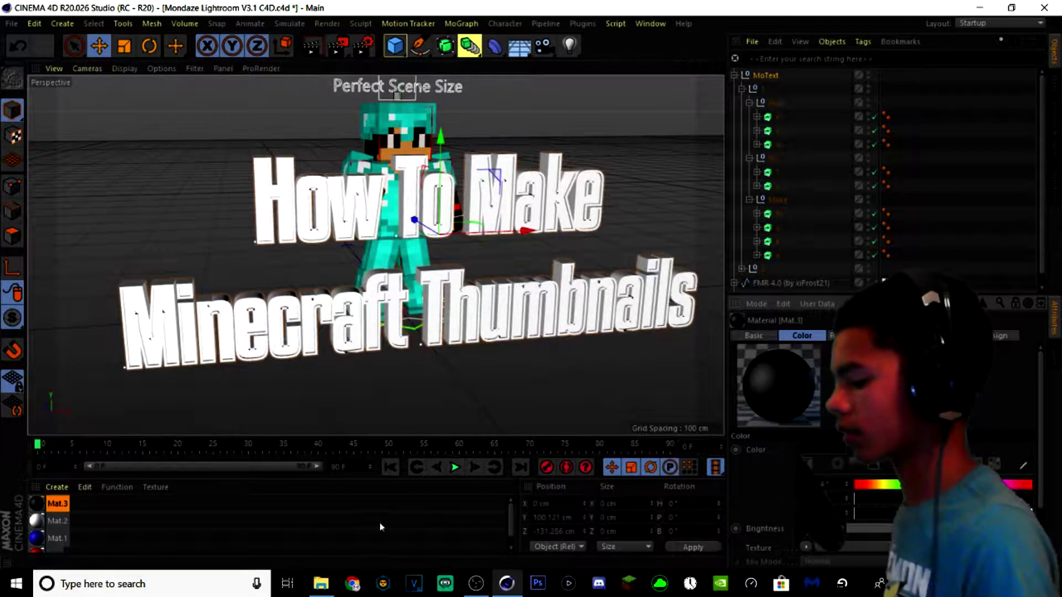
left_click(299, 514)
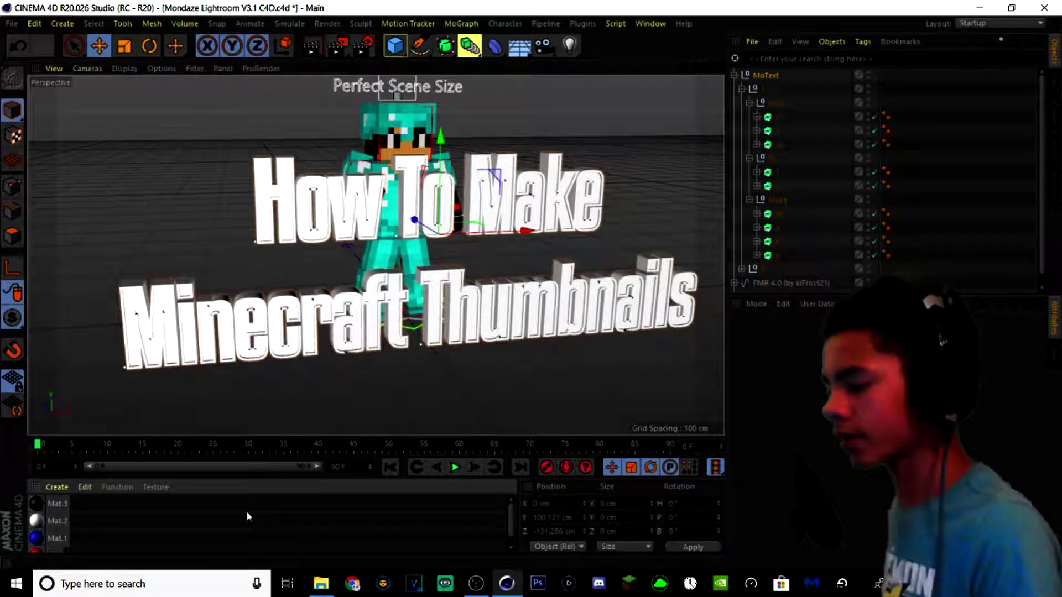
- Apply the red, blue, white and black materials in alternating order to the letters of "How To Make"
left_click_drag(68, 519, 357, 210)
left_click_drag(36, 504, 424, 222)
left_click_drag(36, 544, 436, 210)
left_click_drag(37, 527, 529, 205)
scroll(37, 520, "up", 1)
left_click_drag(37, 504, 529, 205)
left_click_drag(36, 538, 556, 205)
left_click_drag(36, 550, 589, 202)
- Apply the blue, black, white and red materials in mixed order to the letters of "Minecraft"
left_click_drag(70, 525, 148, 331)
left_click_drag(37, 504, 187, 326)
left_click_drag(36, 538, 215, 332)
left_click_drag(37, 544, 282, 326)
left_click_drag(37, 544, 347, 326)
left_click_drag(36, 509, 375, 321)
left_click_drag(36, 504, 400, 319)
- Expand the title's second line down to the individual letters of each word
left_click_drag(913, 226, 904, 200)
left_click(742, 256)
left_click(749, 242)
scroll(774, 243, "down", 3)
left_click(749, 256)
left_click_drag(914, 78, 901, 189)
left_click_drag(914, 160, 902, 204)
scroll(456, 335, "down", 3)
scroll(37, 526, "down", 1)
- Color the remaining letters of "Thumbnails" with the blue, white, black and red materials in mixed order
left_click_drag(37, 527, 515, 316)
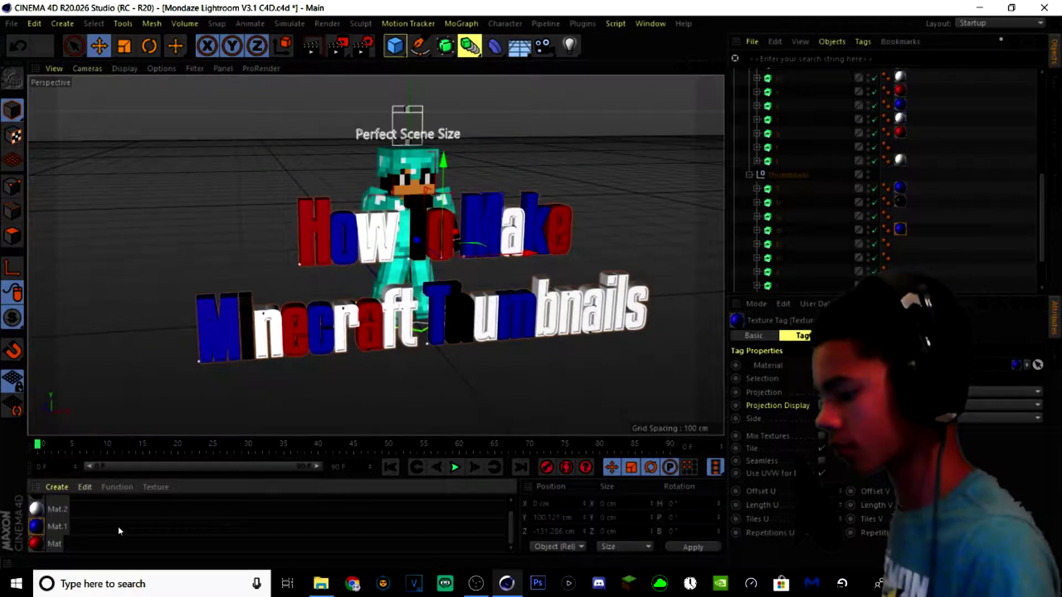
scroll(52, 508, "up", 1)
left_click_drag(36, 504, 570, 314)
left_click_drag(37, 551, 592, 311)
left_click_drag(37, 539, 608, 307)
left_click_drag(36, 504, 621, 303)
left_click_drag(37, 521, 636, 307)
- Add a second material in a contrasting color to the letters of "How To Make", such as black on the H
scroll(892, 156, "up", 6)
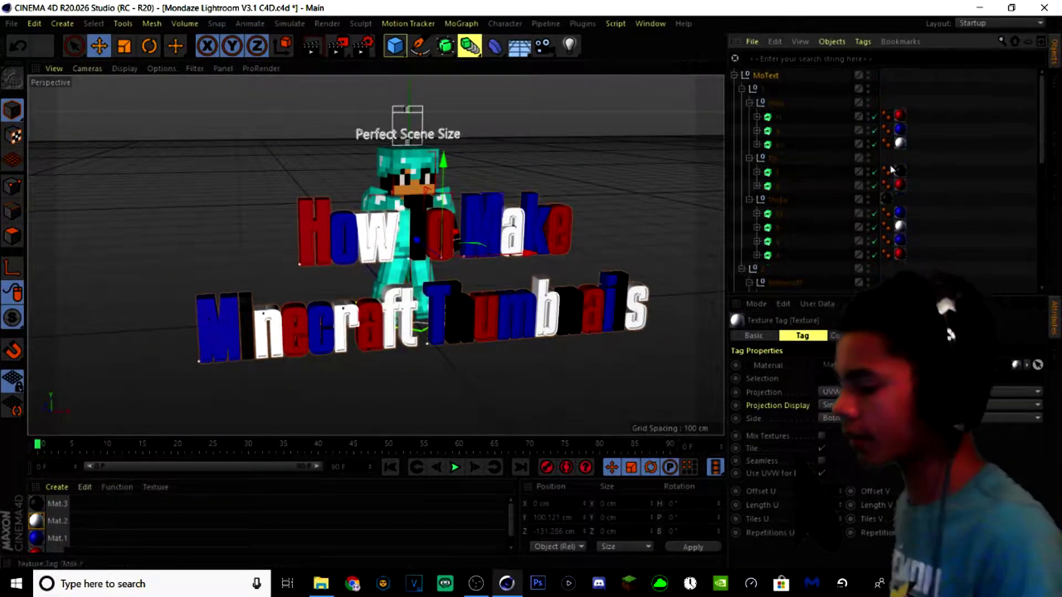
scroll(907, 205, "down", 8)
scroll(491, 360, "up", 3)
scroll(965, 181, "up", 1)
scroll(965, 181, "down", 1)
scroll(577, 272, "down", 2)
scroll(577, 271, "down", 1)
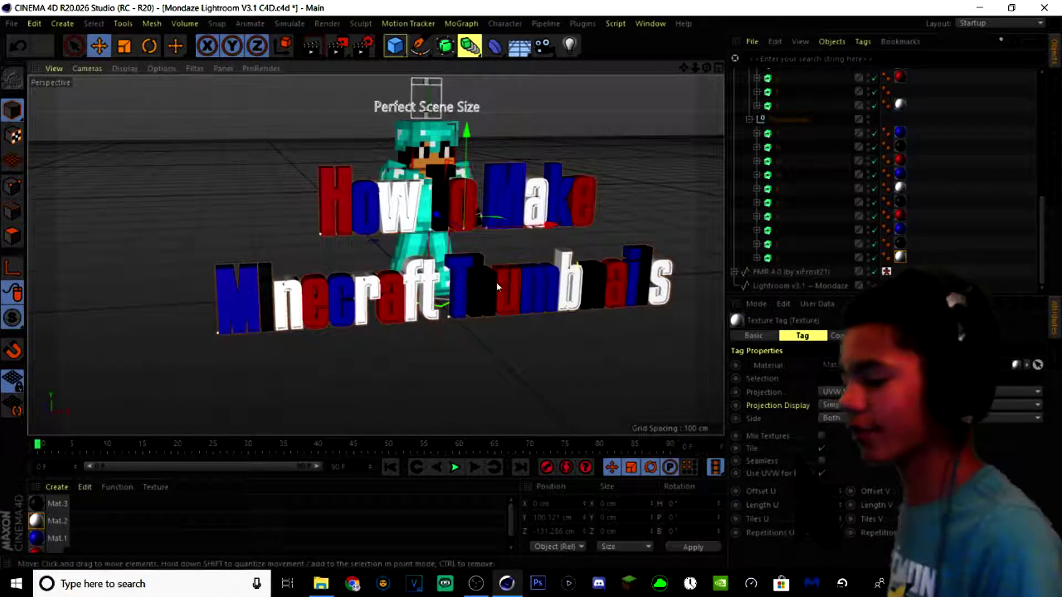
left_click_drag(36, 504, 365, 209)
left_click_drag(363, 283, 400, 207)
scroll(53, 526, "down", 1)
left_click_drag(37, 543, 504, 199)
- Add a second, contrasting material to each letter of "Minecraft", starting with black on the M and red on the i
left_click_drag(36, 508, 238, 301)
scroll(846, 254, "up", 6)
scroll(50, 520, "up", 1)
scroll(50, 526, "down", 1)
left_click_drag(36, 543, 289, 304)
left_click_drag(37, 521, 412, 301)
scroll(846, 221, "down", 4)
left_click_drag(37, 549, 429, 299)
- Add a second, contrasting material to each letter of "Thumbnails", from black on the T to black on the final s
left_click_drag(35, 504, 459, 294)
left_click_drag(37, 521, 508, 294)
left_click_drag(36, 504, 545, 298)
left_click_drag(36, 550, 568, 293)
left_click_drag(37, 521, 593, 288)
scroll(50, 526, "down", 1)
left_click_drag(37, 527, 631, 285)
scroll(918, 231, "down", 2)
scroll(50, 520, "up", 1)
left_click_drag(36, 521, 664, 282)
left_click_drag(37, 538, 645, 282)
scroll(921, 182, "up", 6)
- Restrict the second material of the letter H to the front cap with the selection C1
left_click(922, 183)
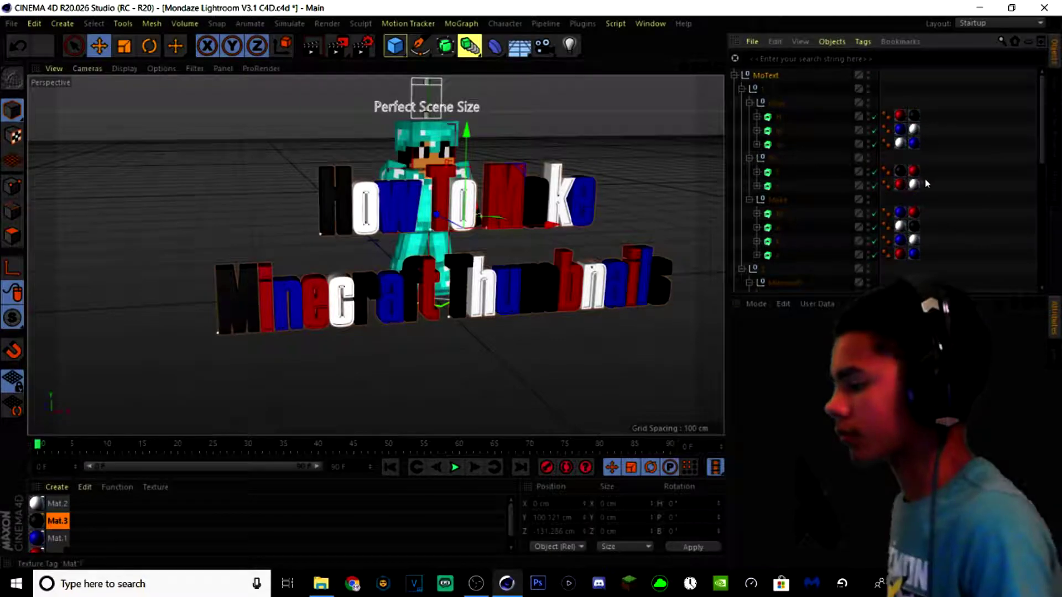
scroll(917, 161, "down", 5)
scroll(917, 160, "up", 5)
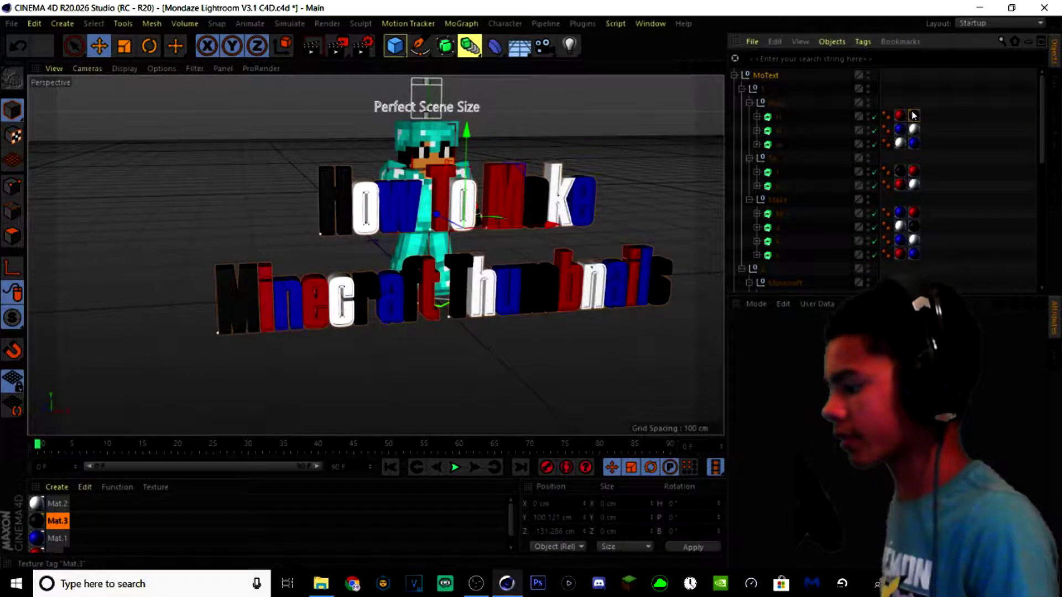
left_click(914, 115)
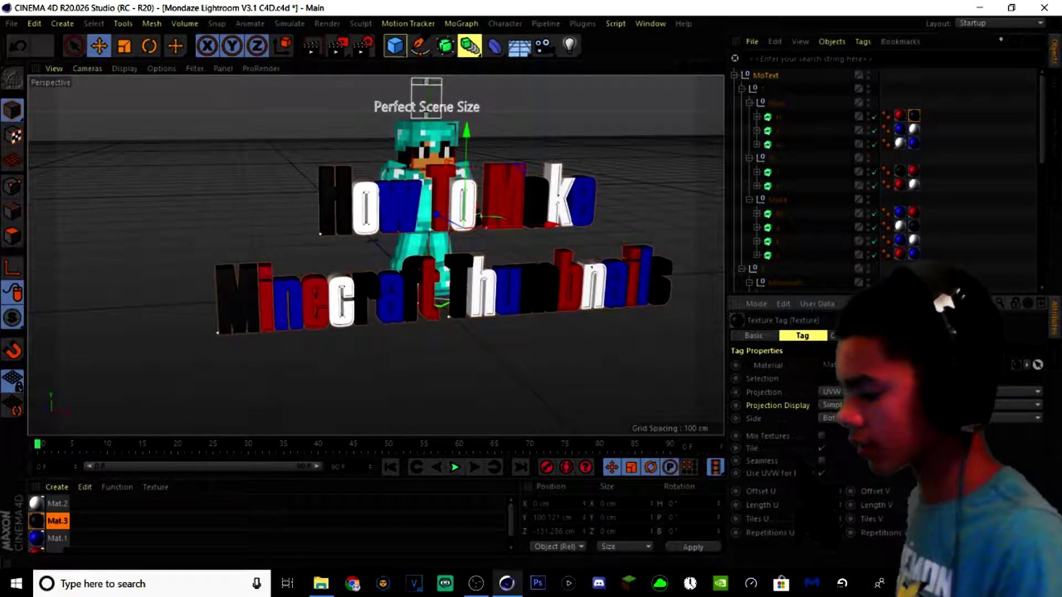
left_click(880, 379)
type("c1")
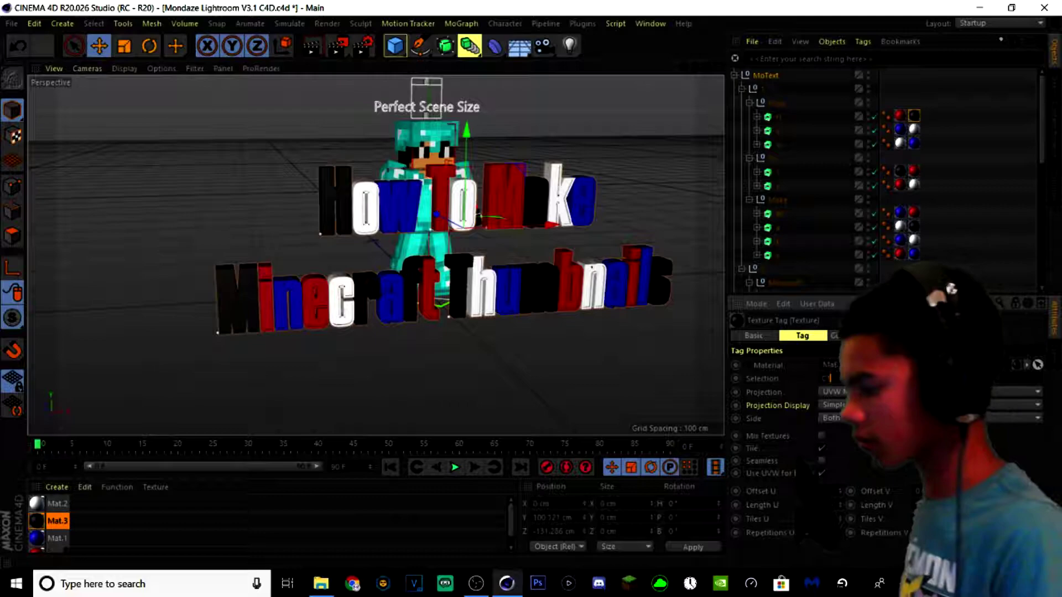
key("ctrl+a")
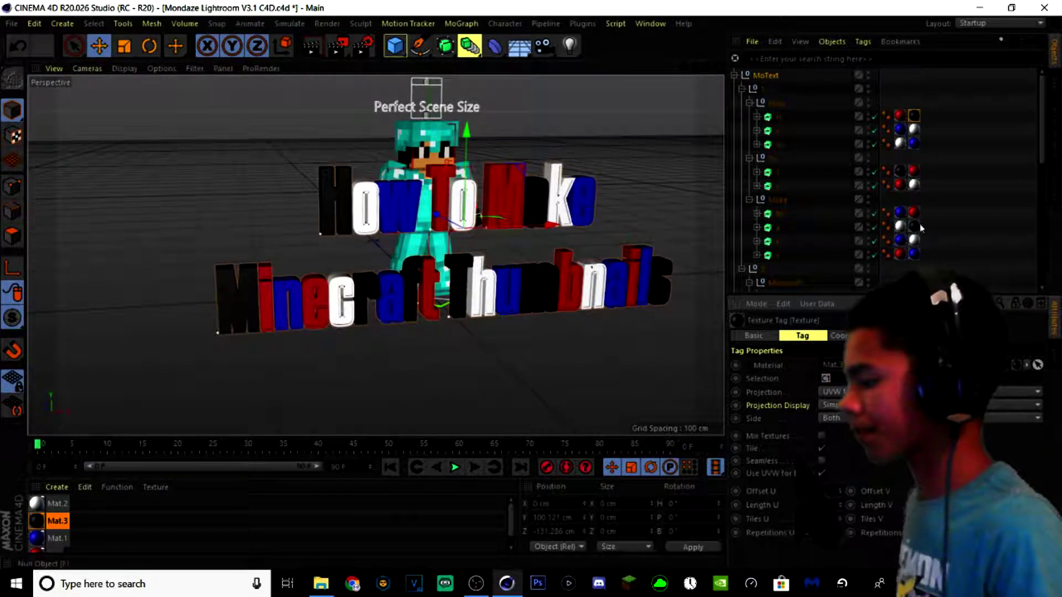
- Set the selection C1 on the second material of the remaining letters in "How To Make"
left_click(914, 129)
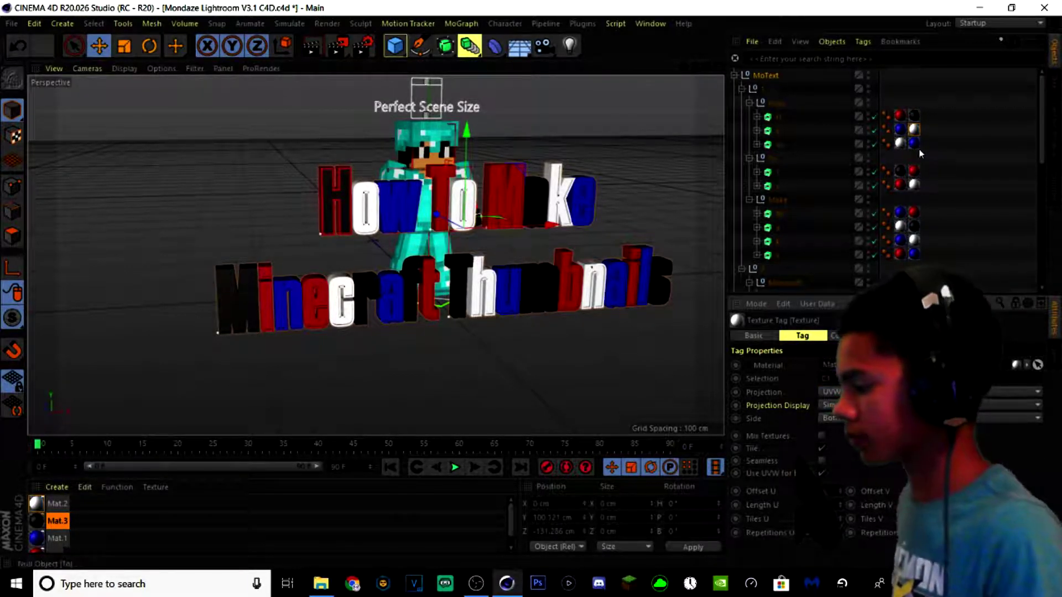
left_click(913, 171)
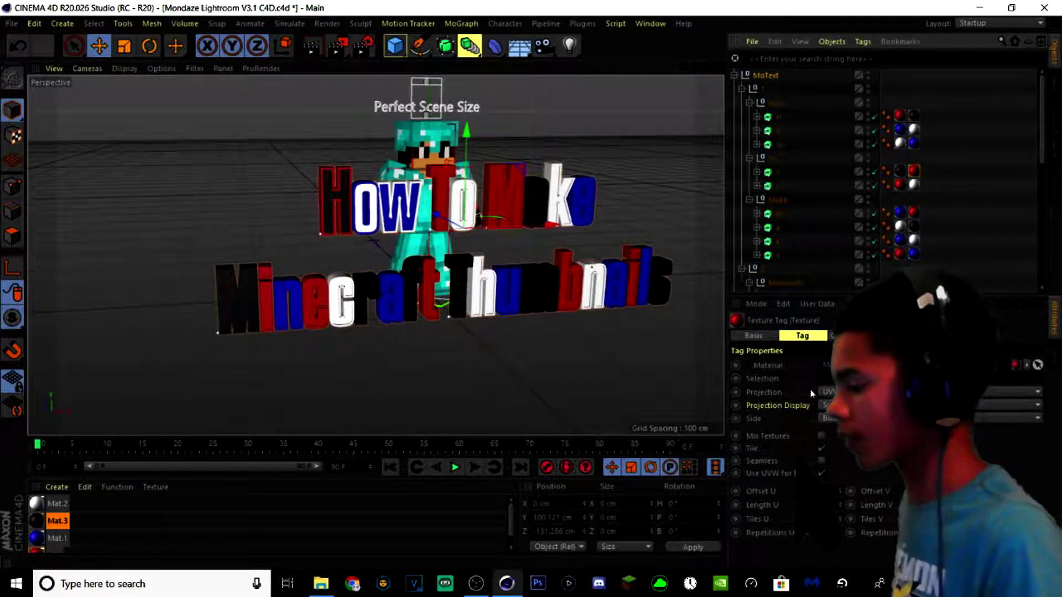
left_click(914, 184)
left_click(913, 212)
left_click(913, 226)
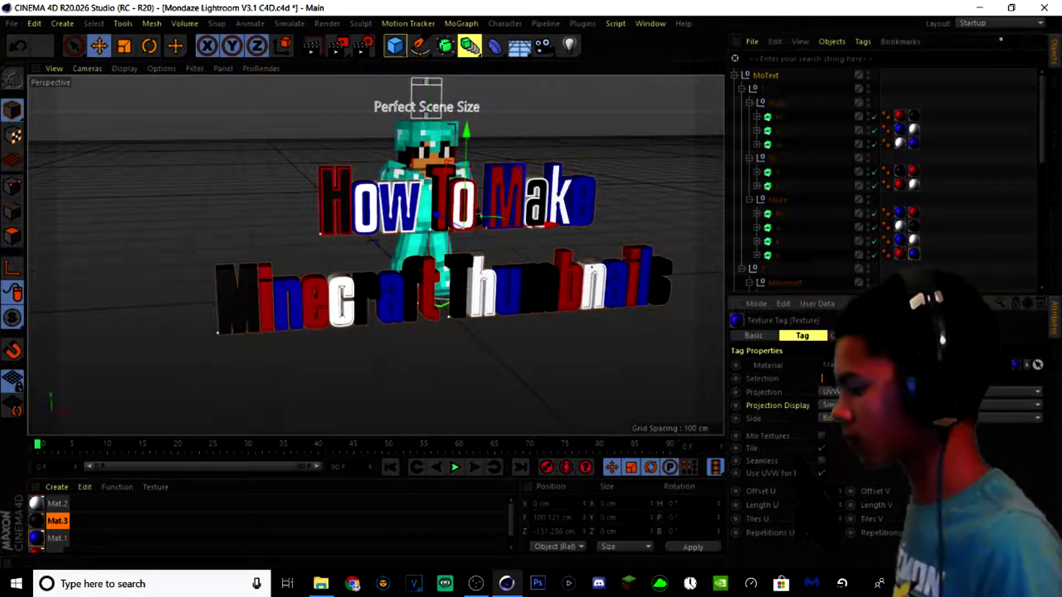
left_click(914, 240)
- Set the selection C1 on the second material of each letter in "Minecraft"
scroll(930, 222, "down", 2)
left_click(914, 225)
left_click(914, 240)
left_click_drag(37, 521, 778, 255)
left_click(914, 254)
left_click(914, 267)
- Set the selection C1 on the second material of each letter in "Thumbnails"
scroll(931, 221, "down", 2)
left_click(914, 198)
left_click(913, 212)
scroll(911, 241, "down", 3)
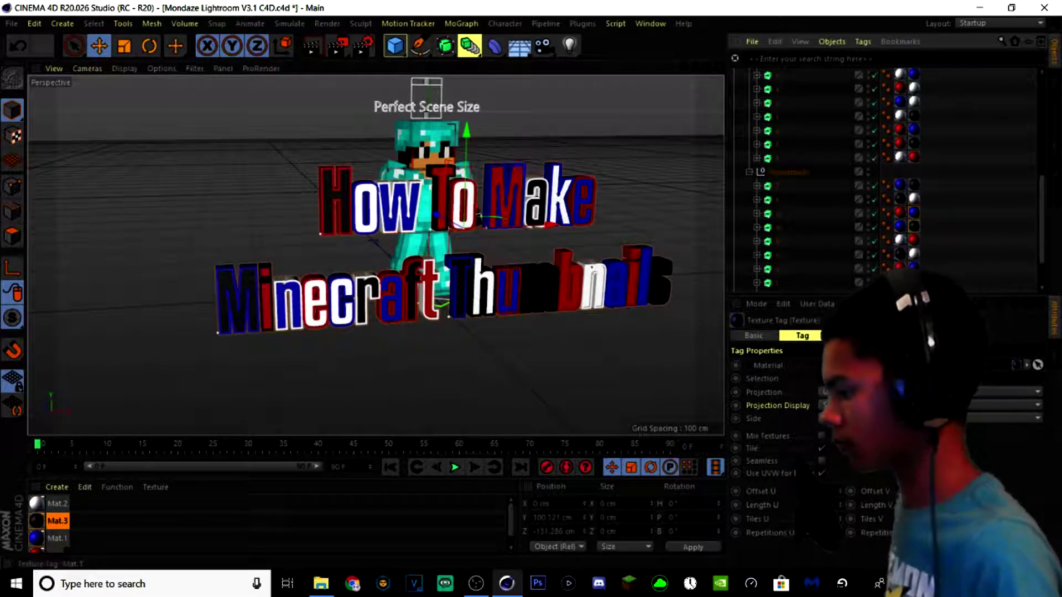
left_click(914, 267)
scroll(930, 243, "down", 2)
left_click(914, 228)
left_click(914, 243)
left_click(914, 256)
left_click(968, 243)
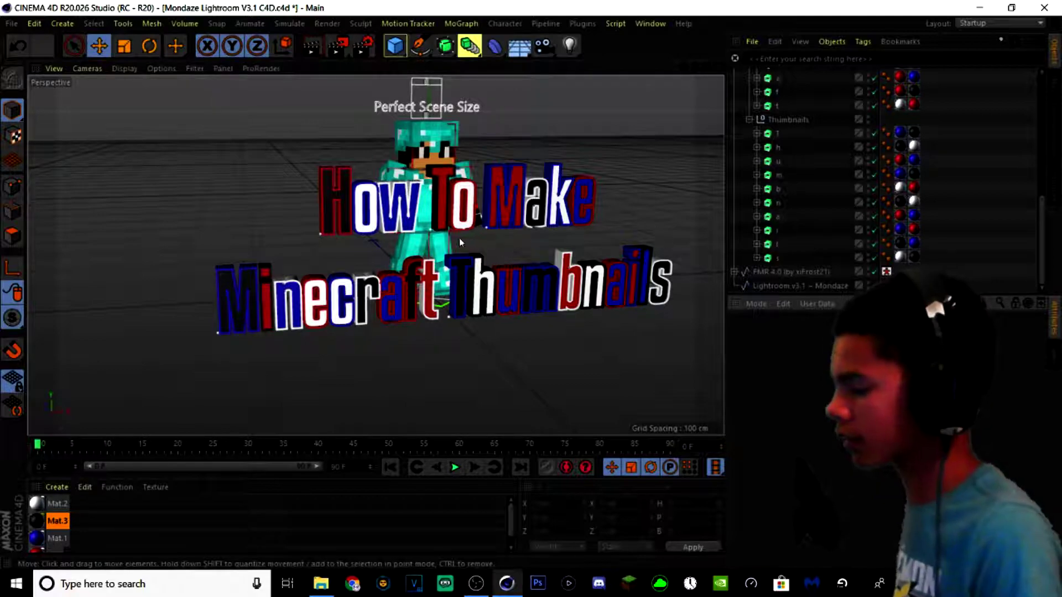
- Scale the whole title text down to about 84% and move it about 7.5 cm along negative X
key("t")
scroll(834, 260, "up", 8)
left_click(765, 76)
left_click(735, 75)
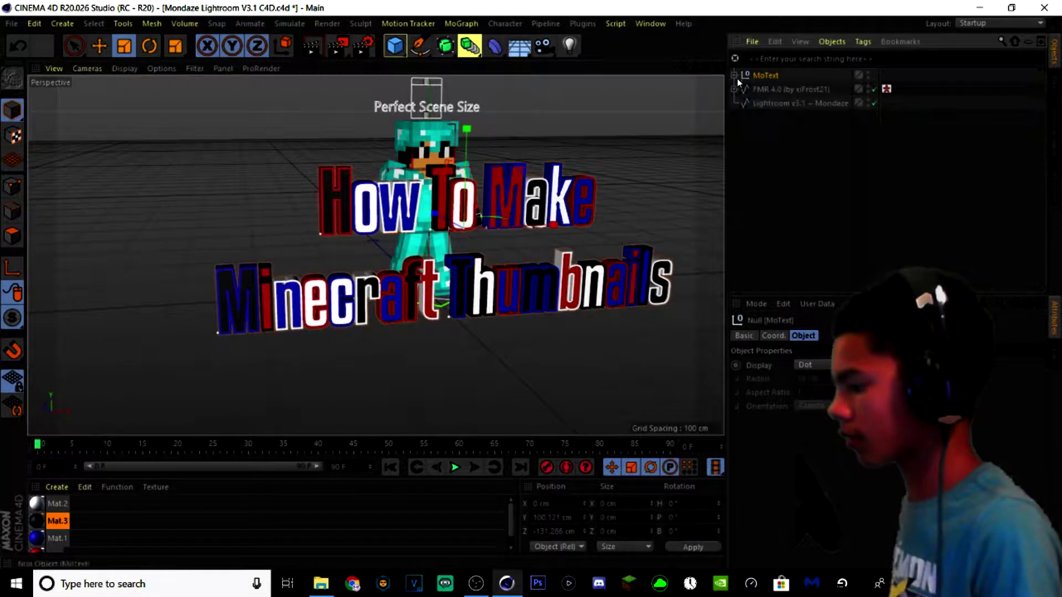
left_click_drag(600, 135, 498, 169)
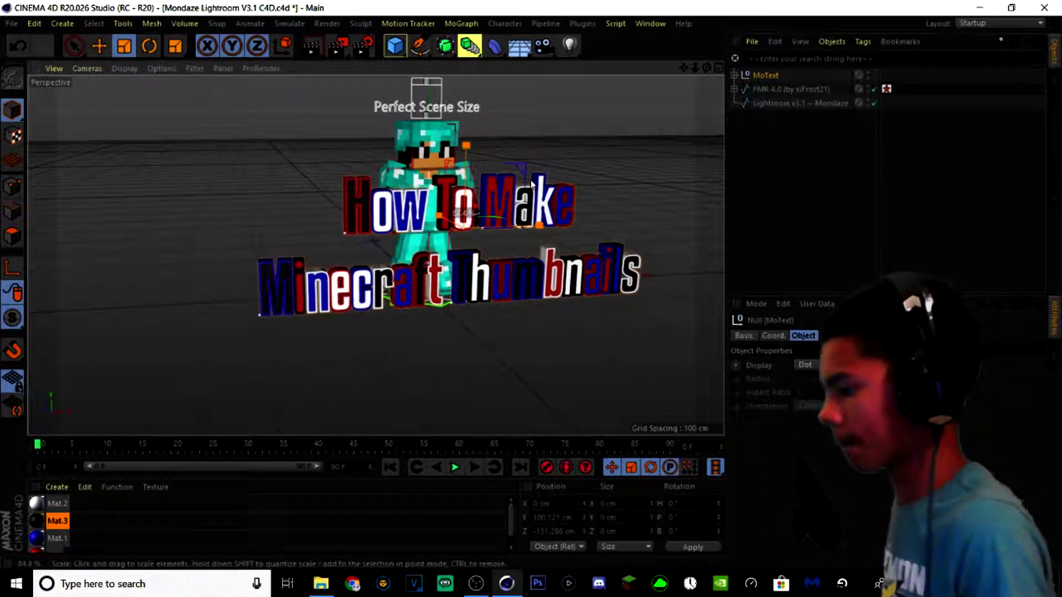
key("e")
left_click_drag(484, 211, 477, 212)
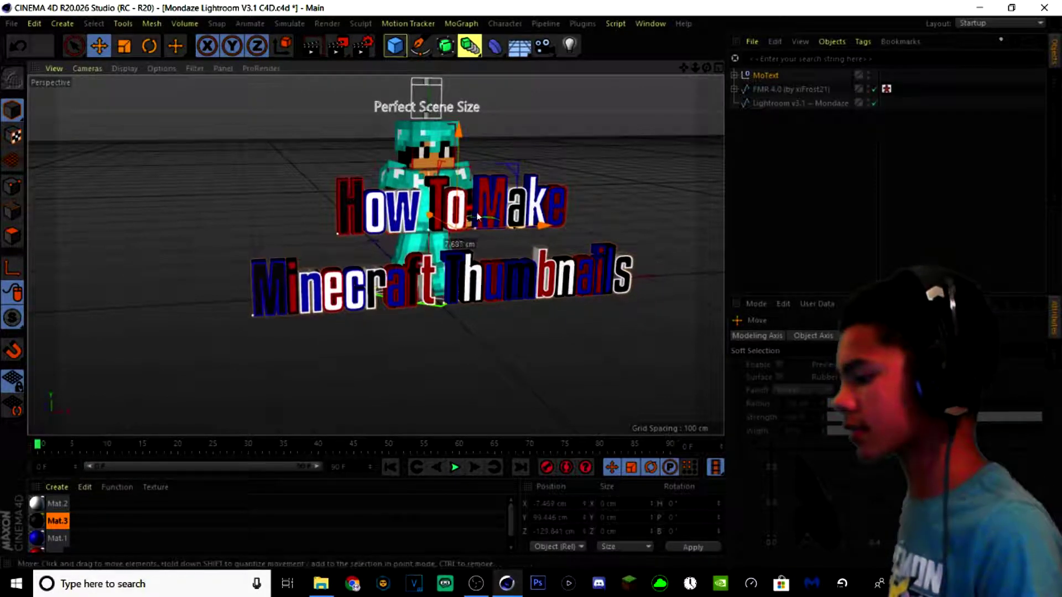
- Add a Bend deformer and set its B rotation to 90°
left_click(500, 50)
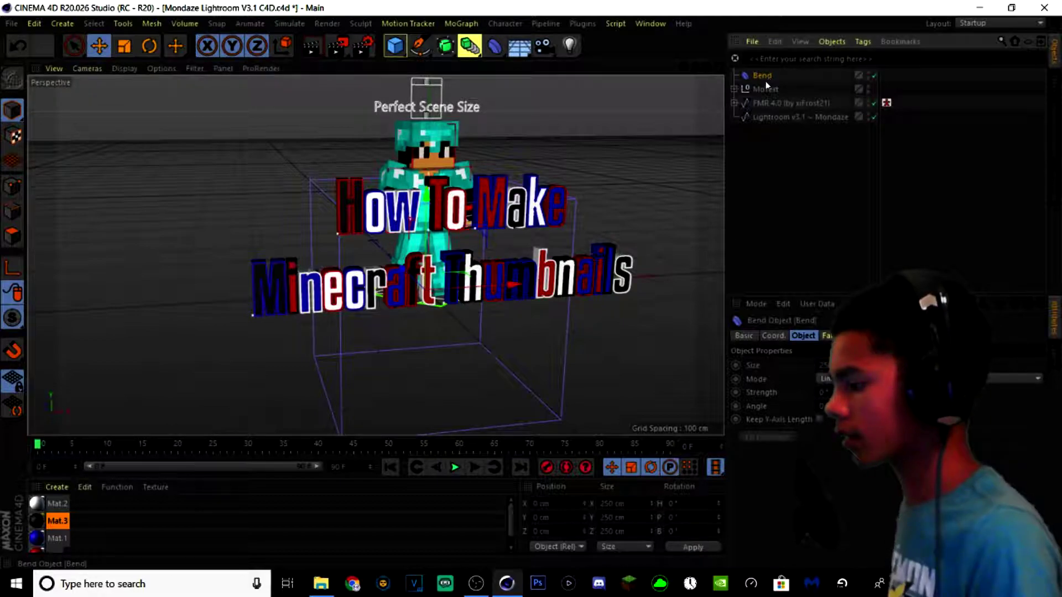
left_click_drag(679, 532, 654, 533)
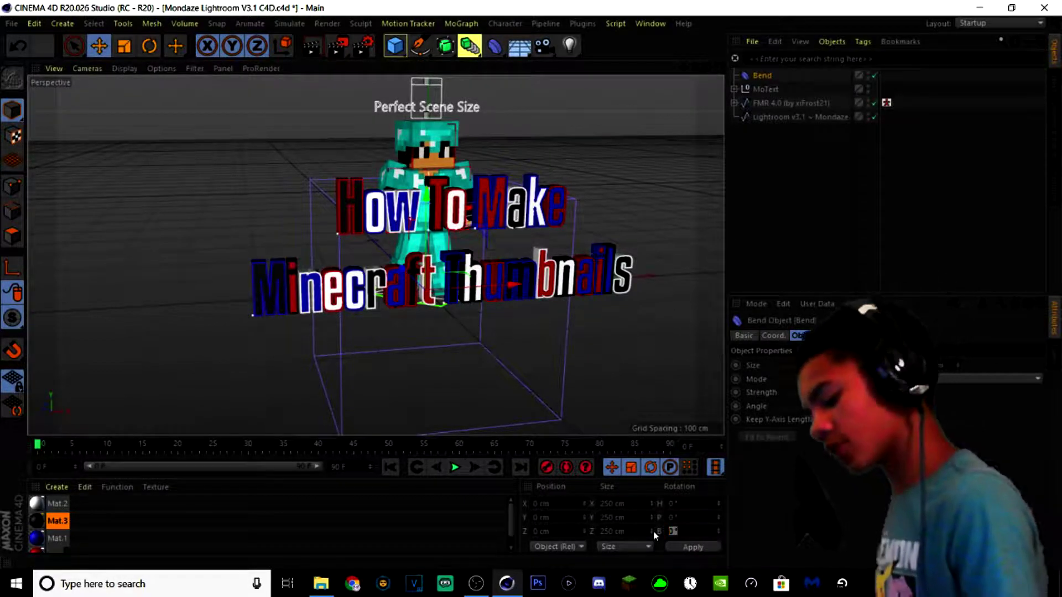
type("90")
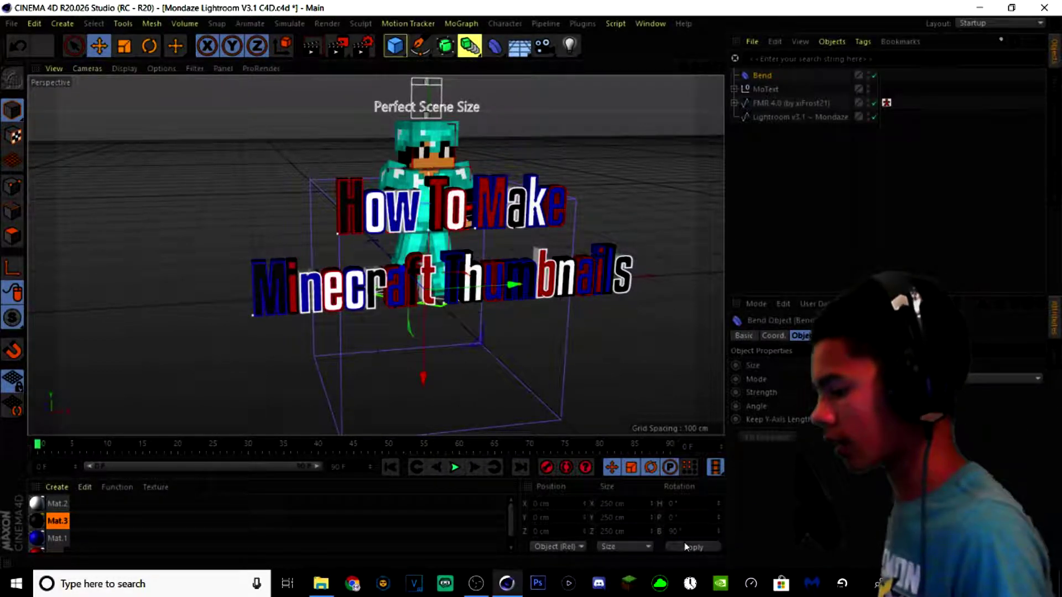
- Nest the Bend deformer under the MoText object and fit it to its parent
left_click_drag(758, 74, 762, 90)
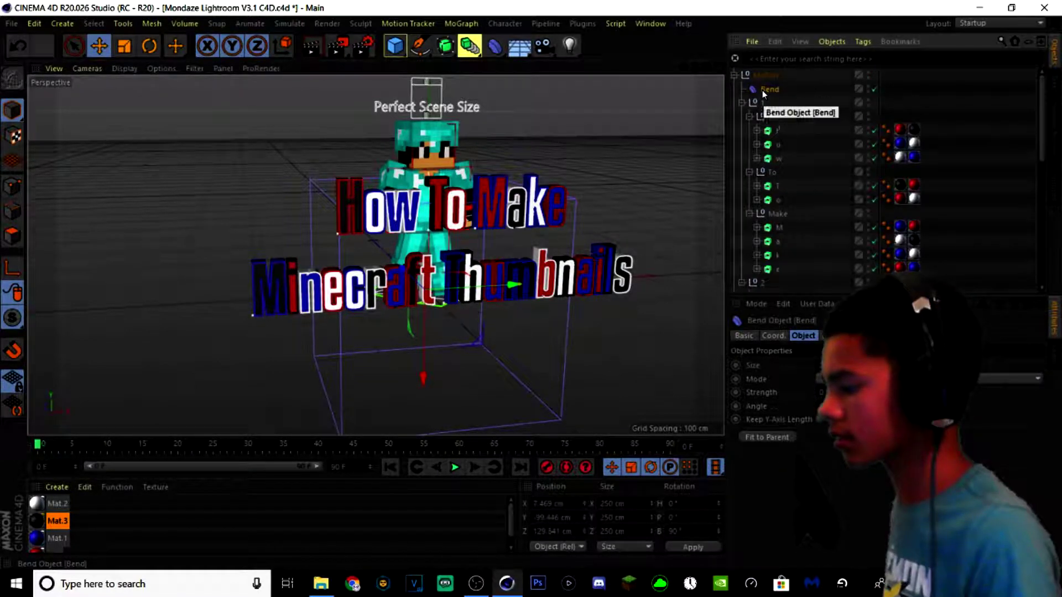
left_click(735, 74)
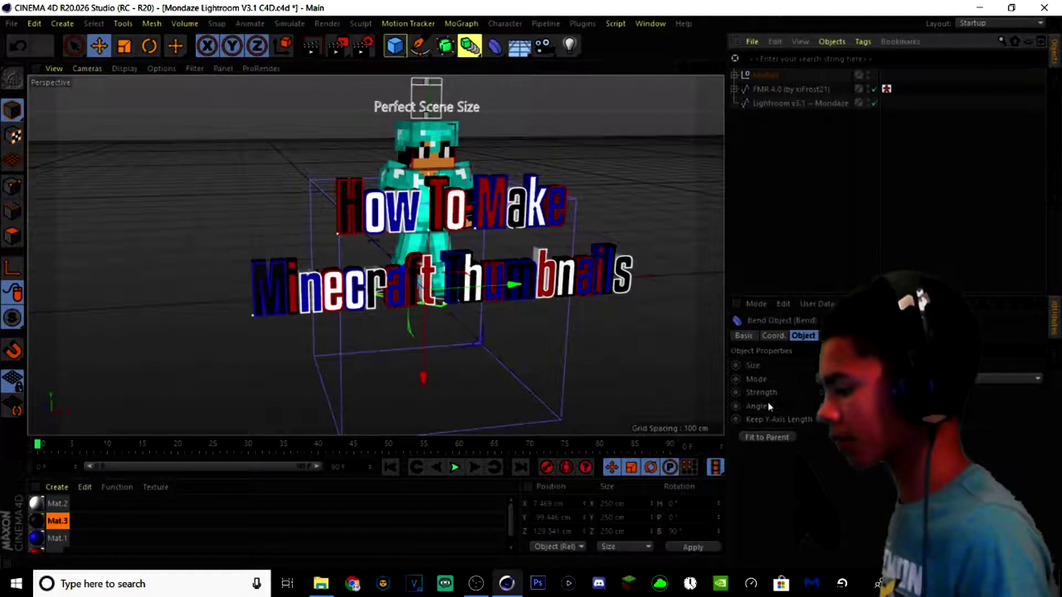
left_click(765, 438)
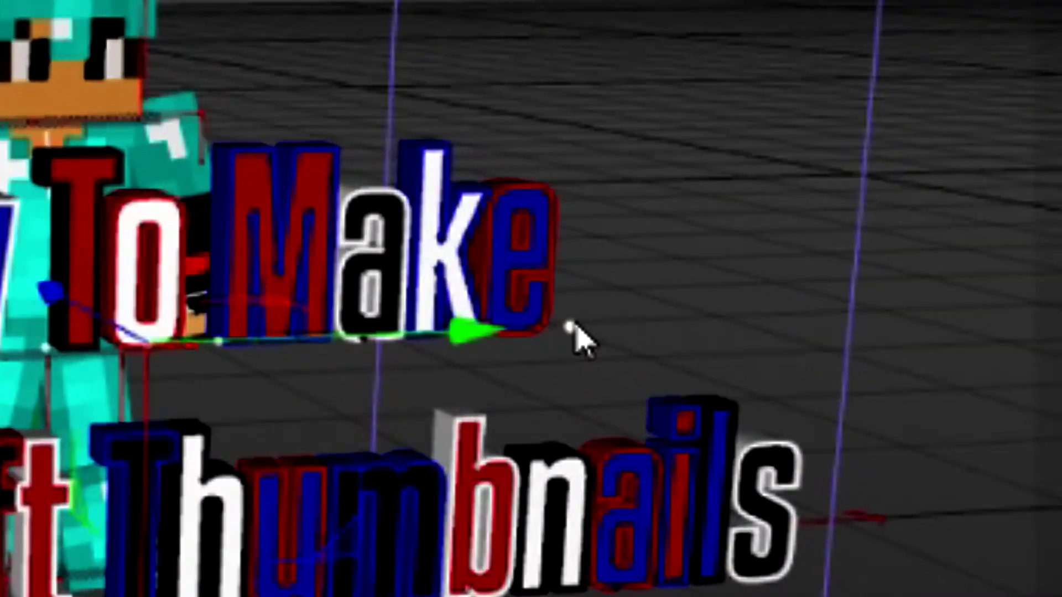
- Bend the title text into an arc, turn it to a heading of about -25.5° and position it in front of the character
left_click_drag(570, 254, 520, 241)
left_click(77, 22)
left_click_drag(466, 264, 283, 147)
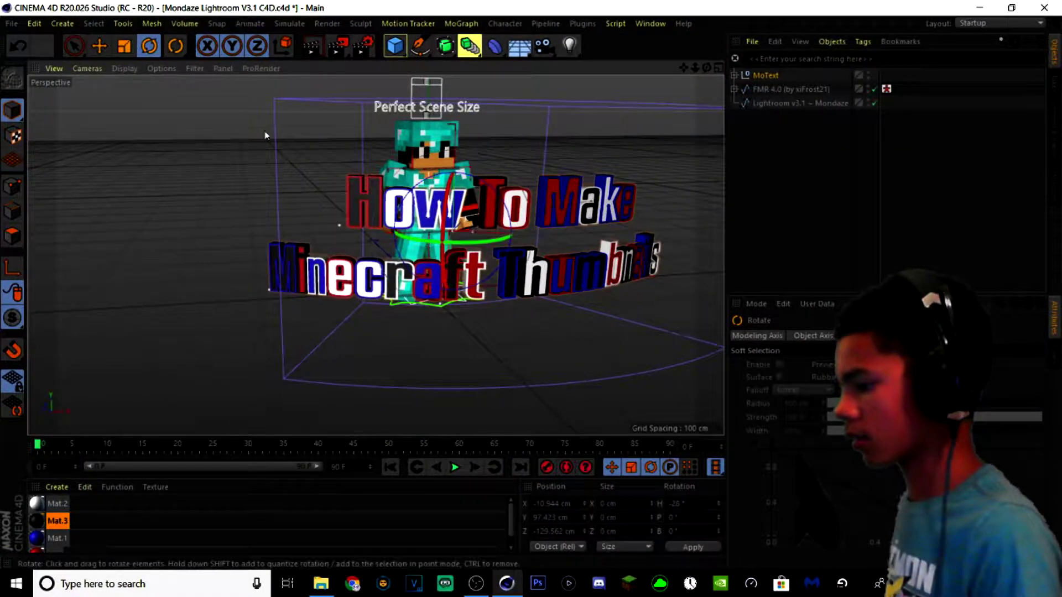
left_click(99, 45)
left_click_drag(547, 228, 475, 213)
left_click(149, 48)
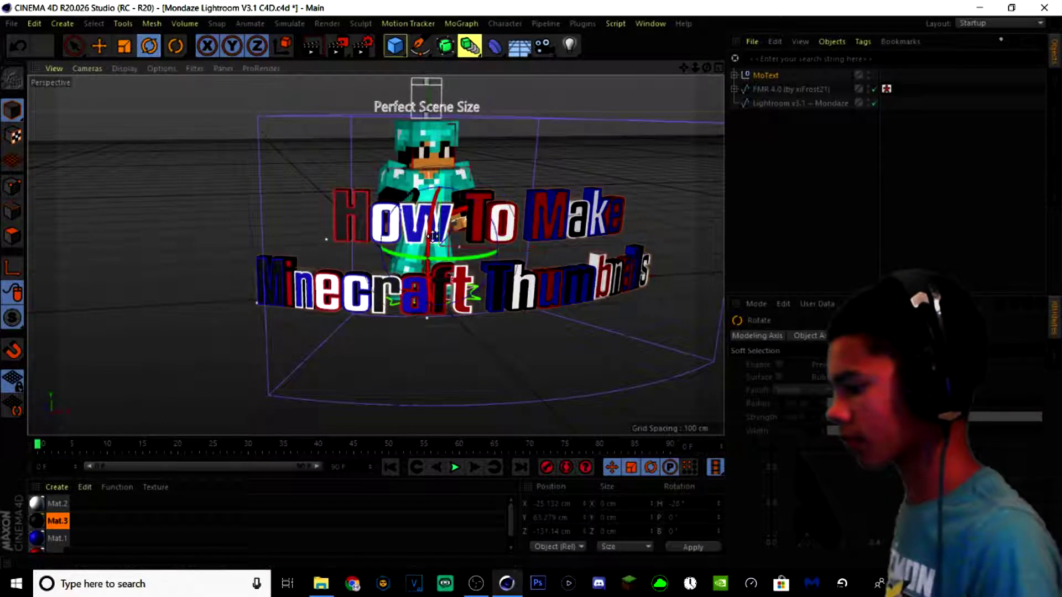
mouse_move(437, 258)
left_mouse_down()
mouse_move(467, 258)
mouse_move(450, 261)
left_mouse_up()
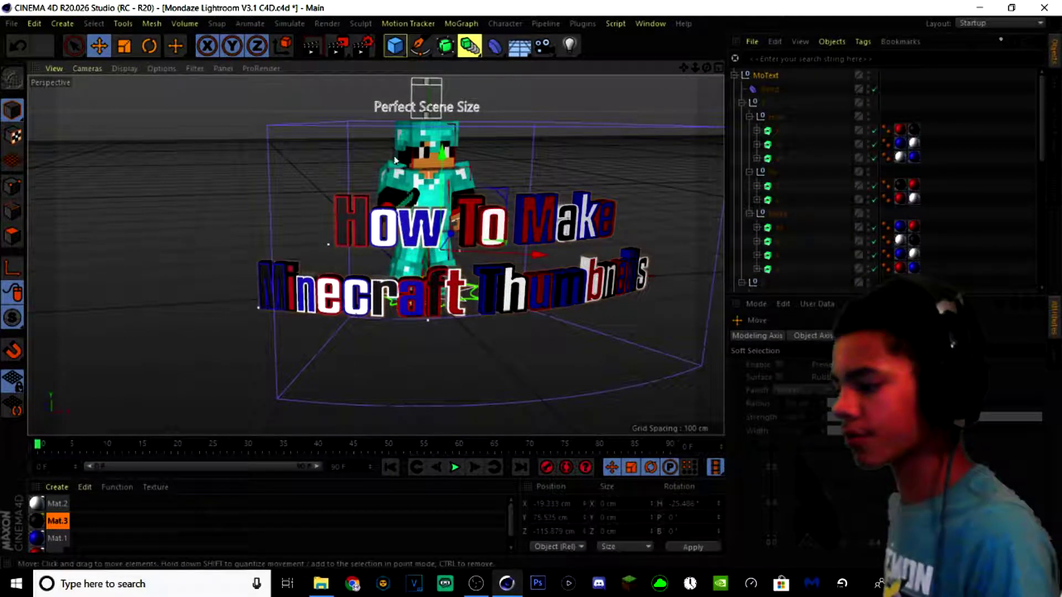
- Preview the scene render in the viewport and set the render output's save format to PNG
left_click(312, 49)
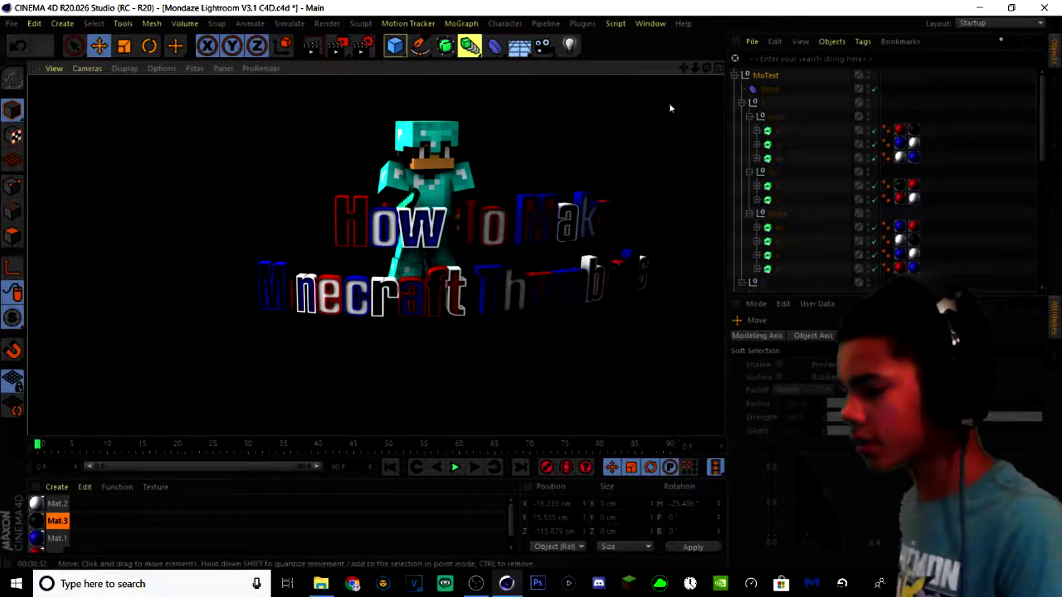
left_click(363, 50)
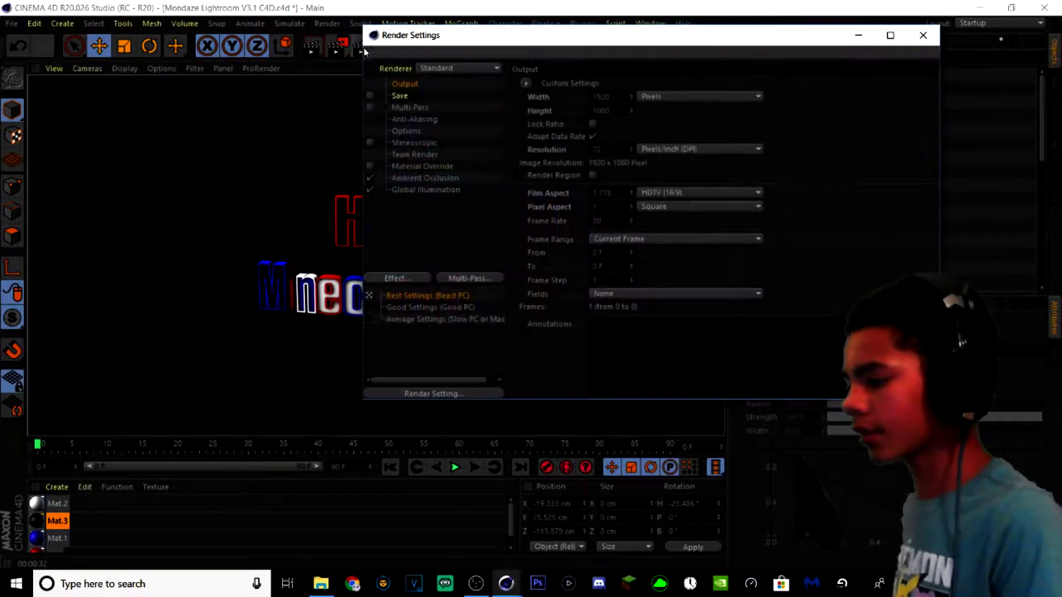
left_click(398, 96)
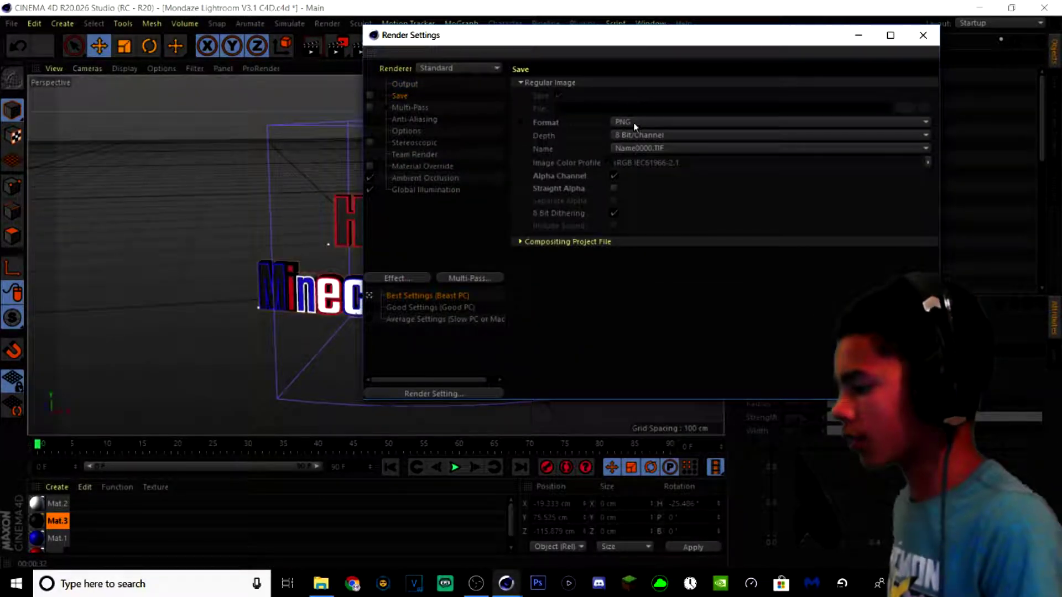
left_click(628, 124)
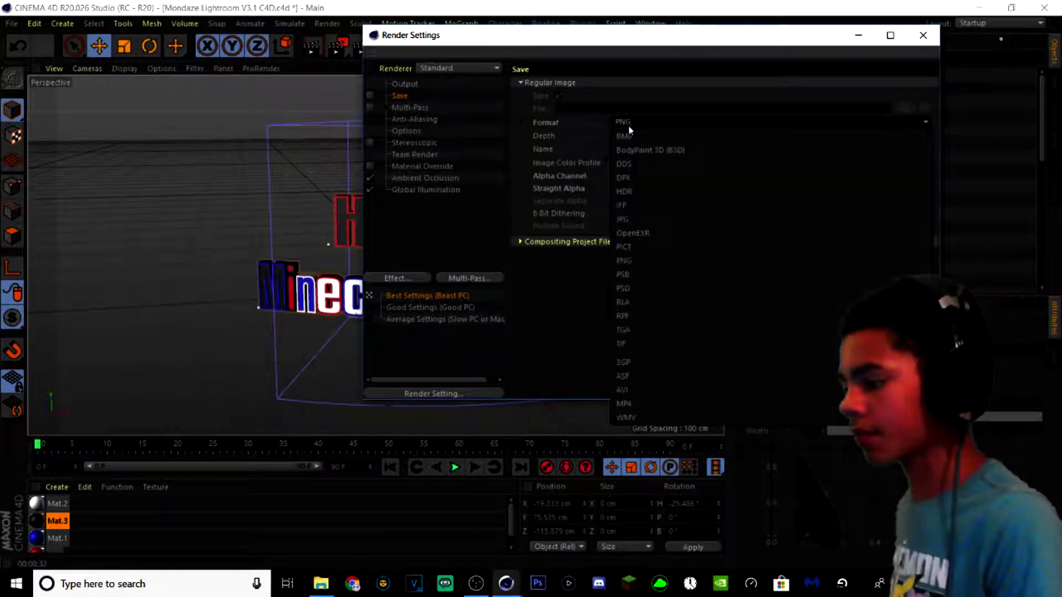
left_click(626, 261)
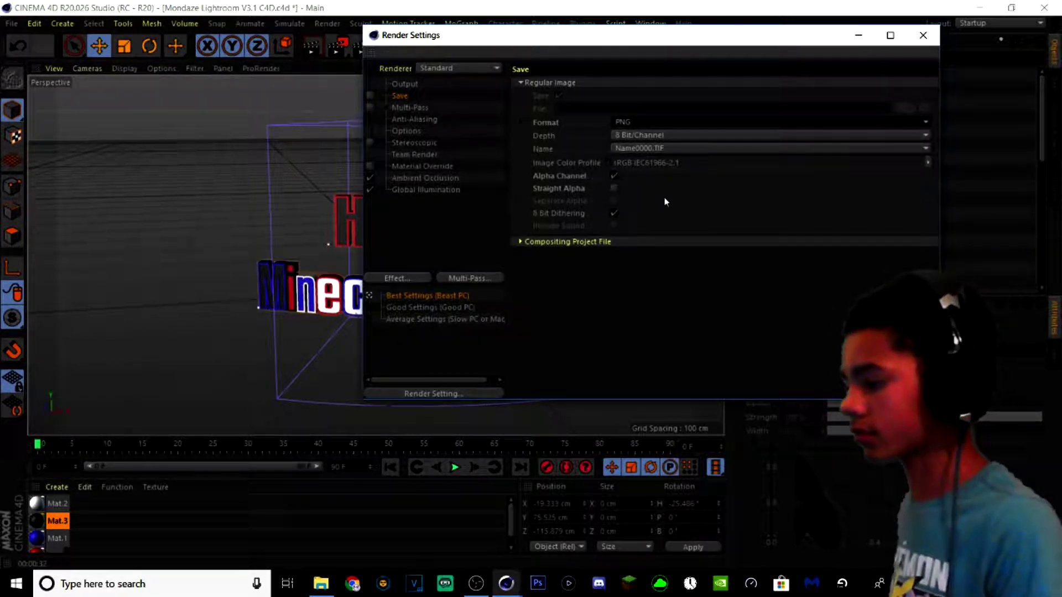
- Render the scene to the Picture Viewer and export it as an 8-bit PNG still image with alpha channel
left_click(331, 48)
left_click(341, 51)
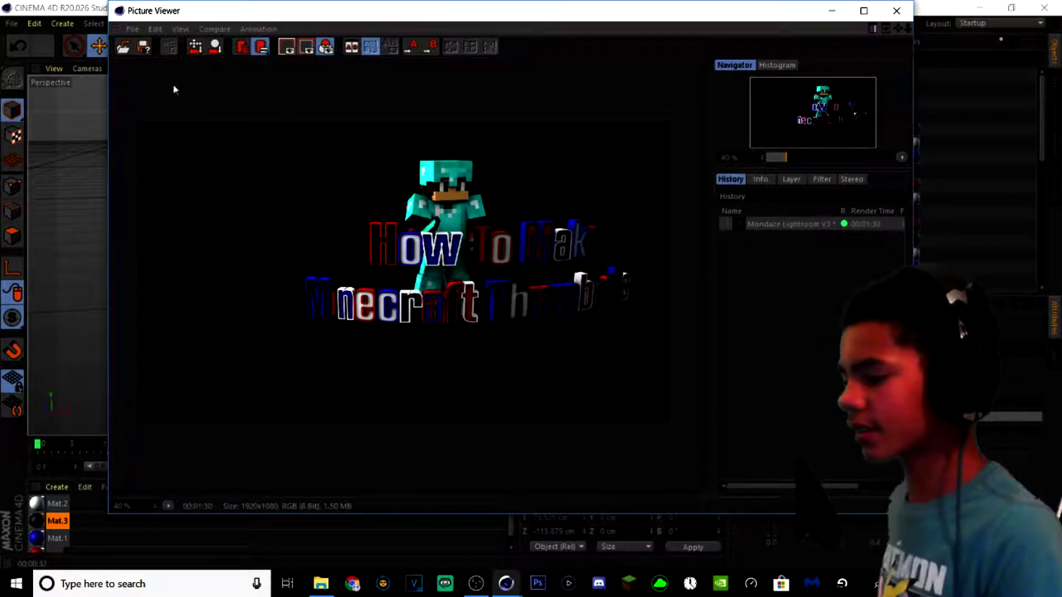
left_click(146, 47)
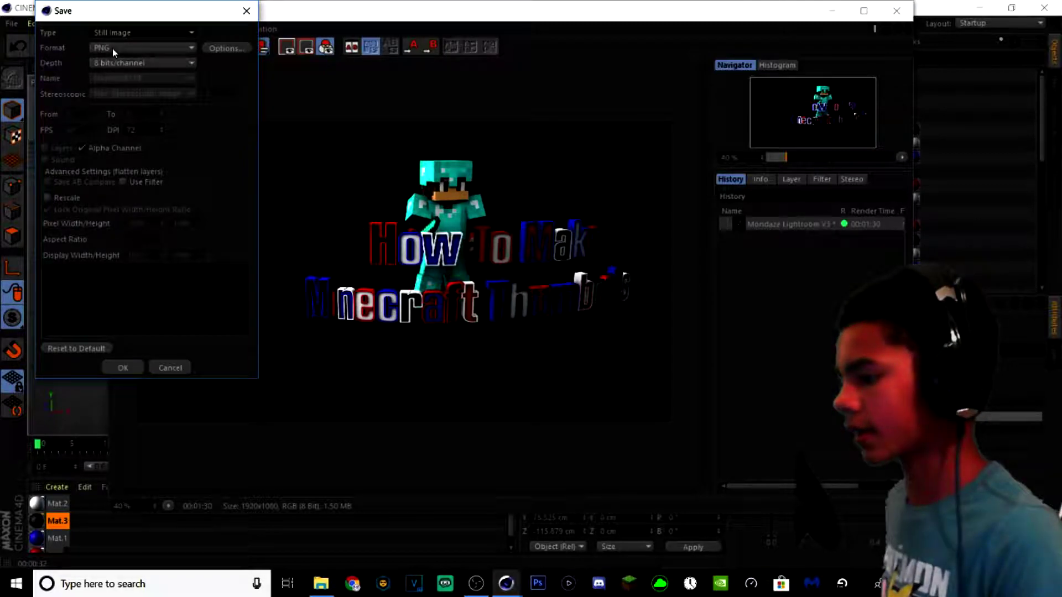
left_click(134, 369)
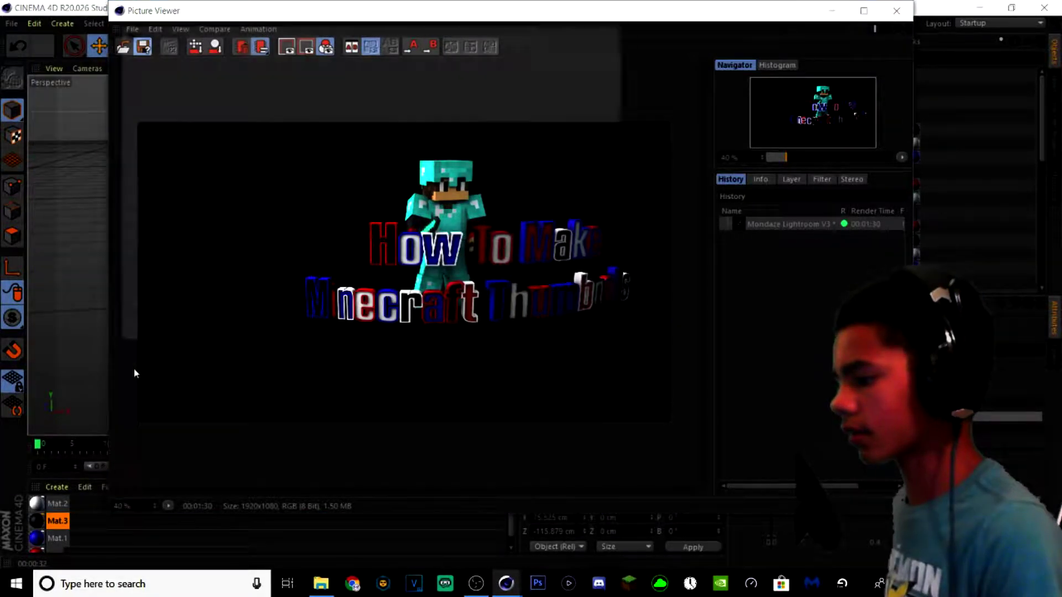
key("BackSpace")
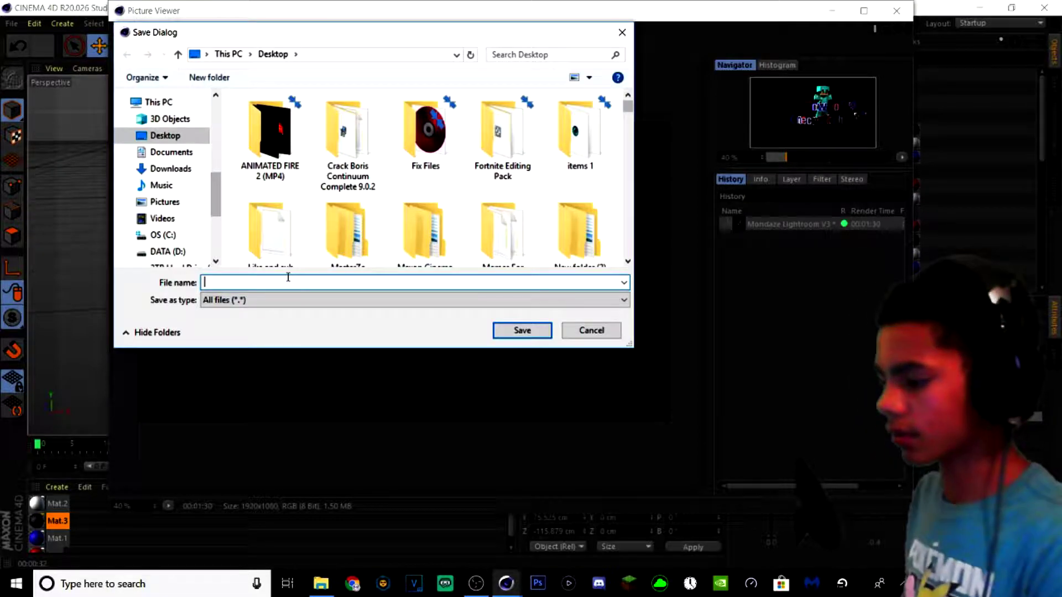
type("tHUB")
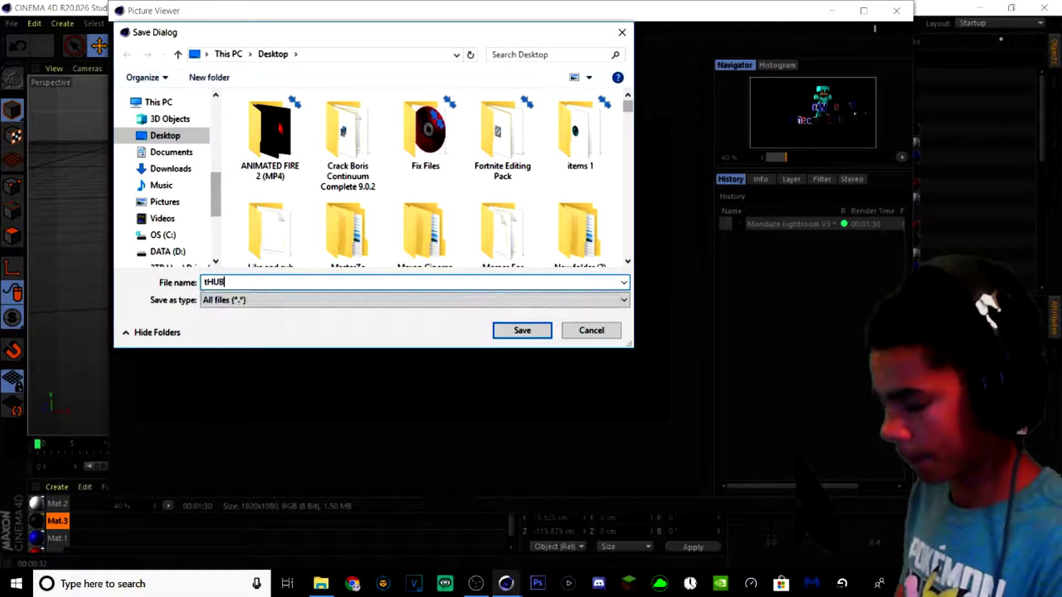
type("MANIL")
key("BackSpace")
key("BackSpace")
key("BackSpace")
key("BackSpace")
key("BackSpace")
key("BackSpace")
key("BackSpace")
key("BackSpace")
key("BackSpace")
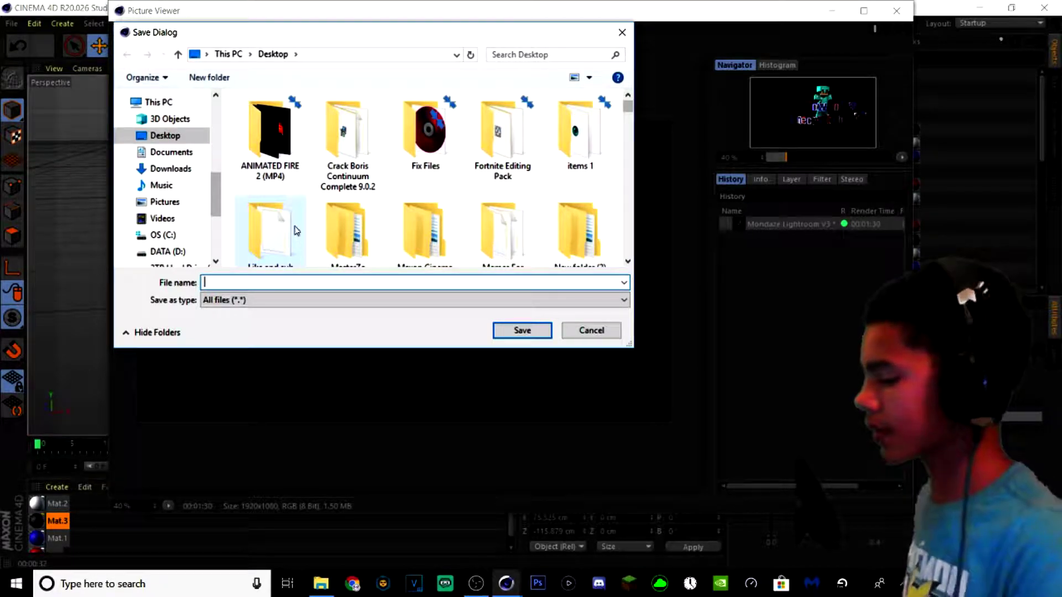
- Name the exported render "Thumbnails" and save it to the Desktop
type("Thumbnails")
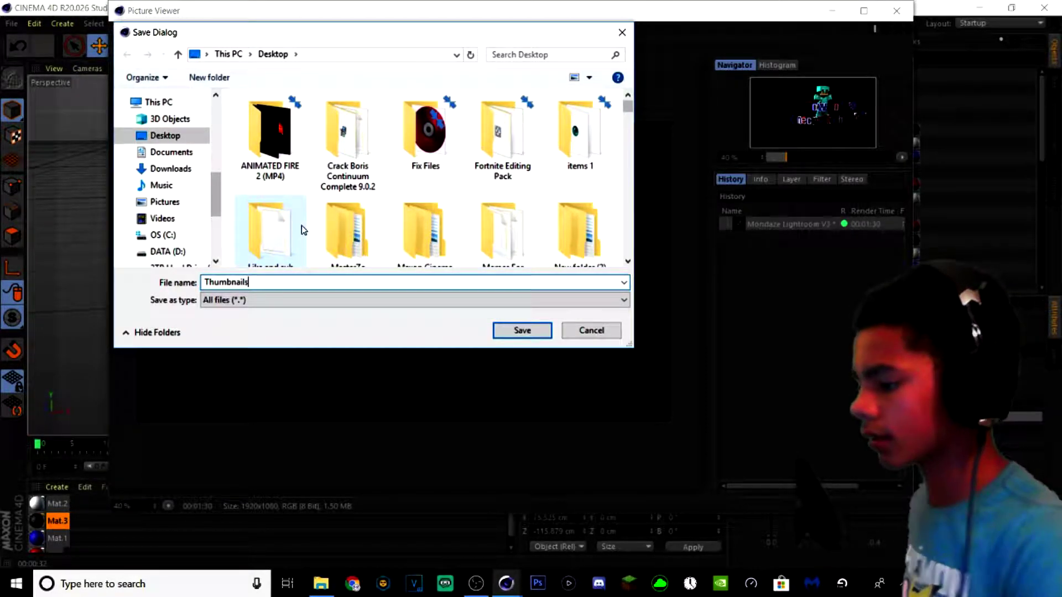
left_click(522, 330)
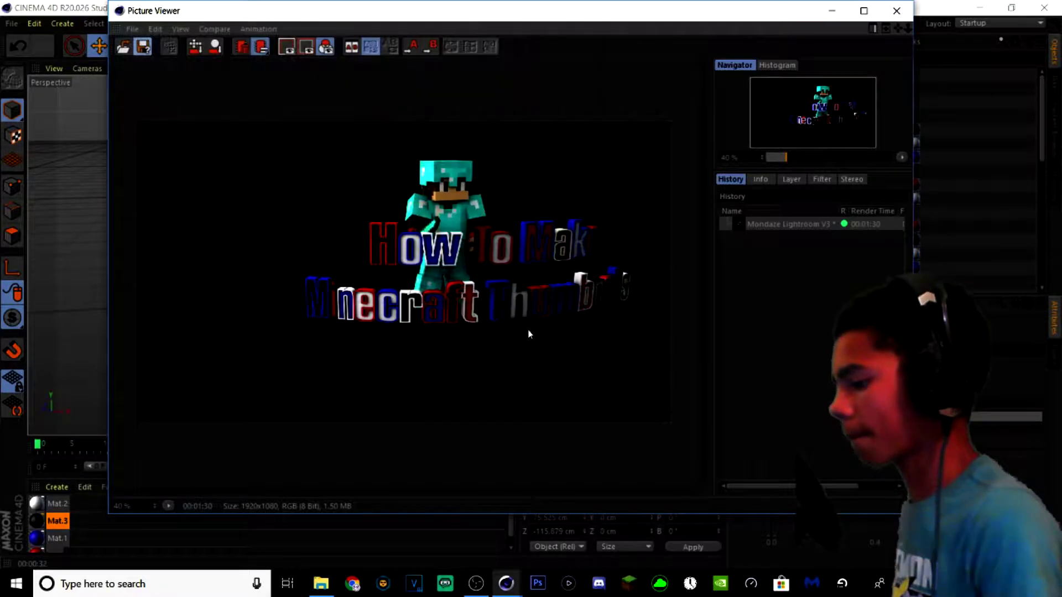
key("super+d")
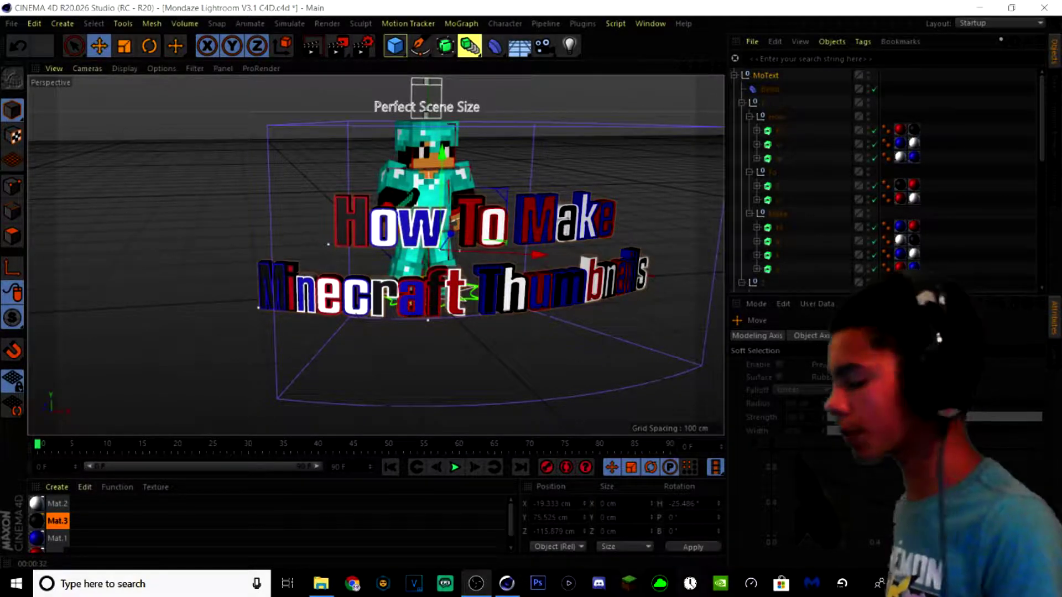
- Switch to Photoshop and create a document named "Youtube" using the Youtube Thumbnail preset at 1920 x 1080 pixels
left_click(537, 583)
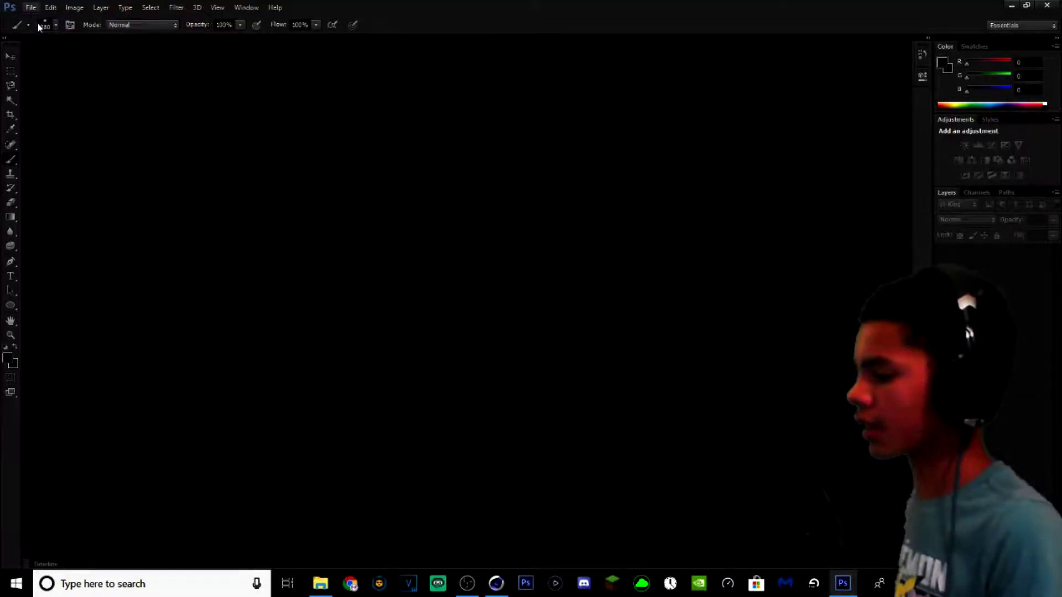
left_click(31, 8)
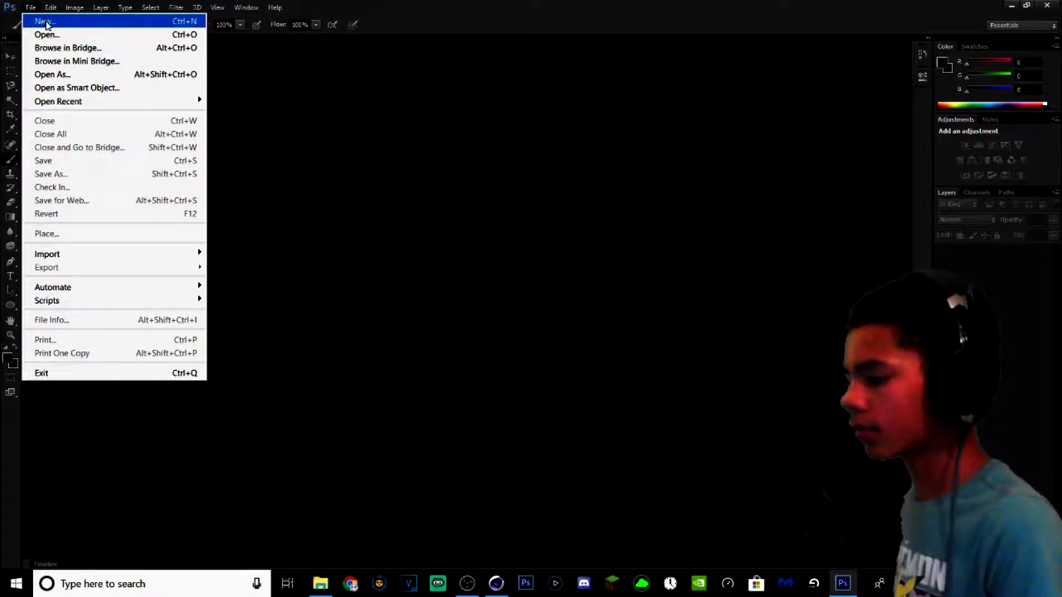
left_click(40, 18)
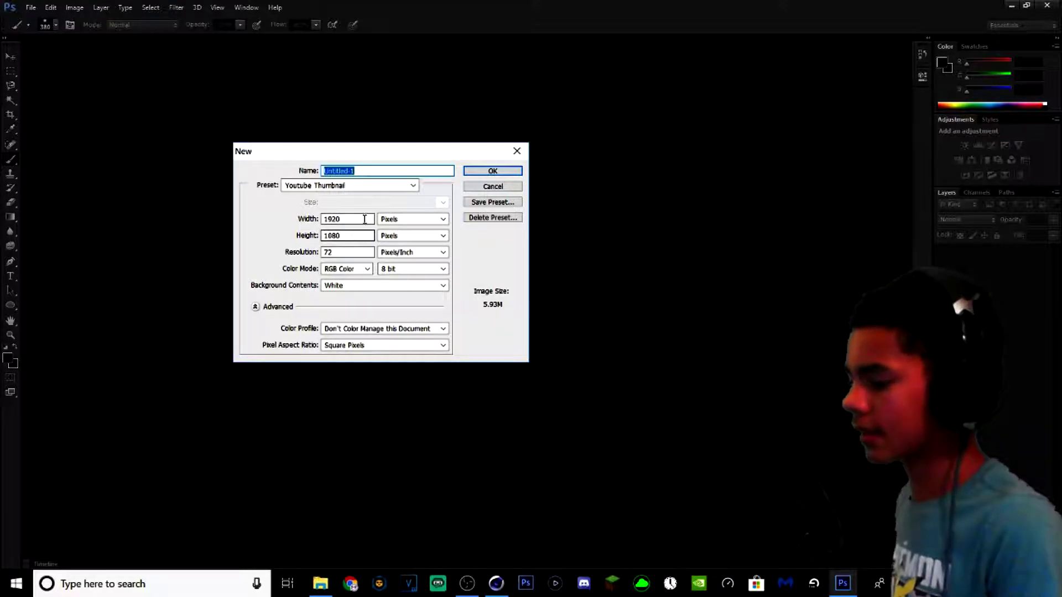
left_click(412, 185)
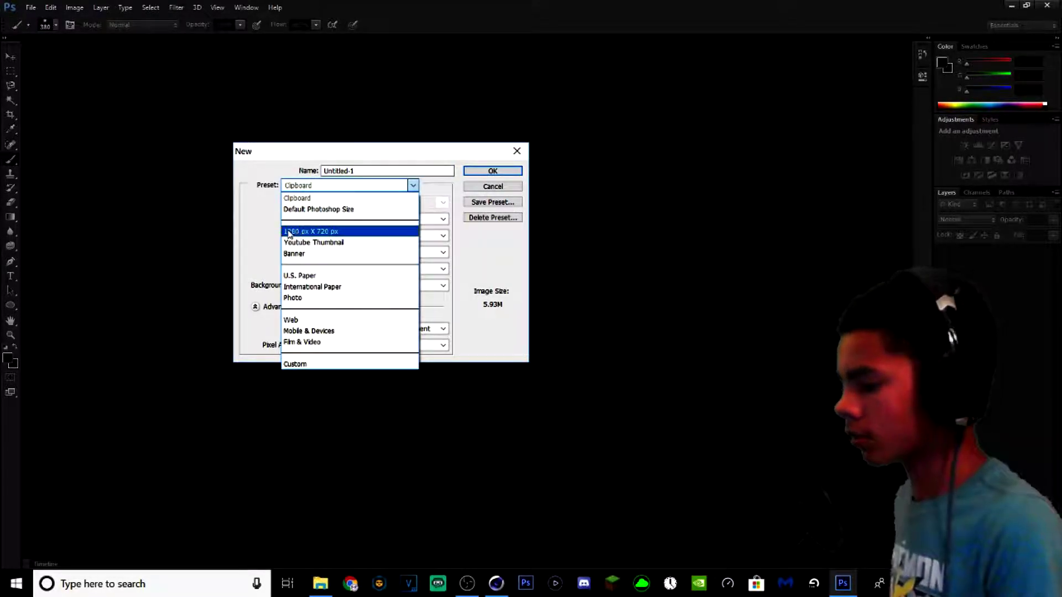
left_click(326, 242)
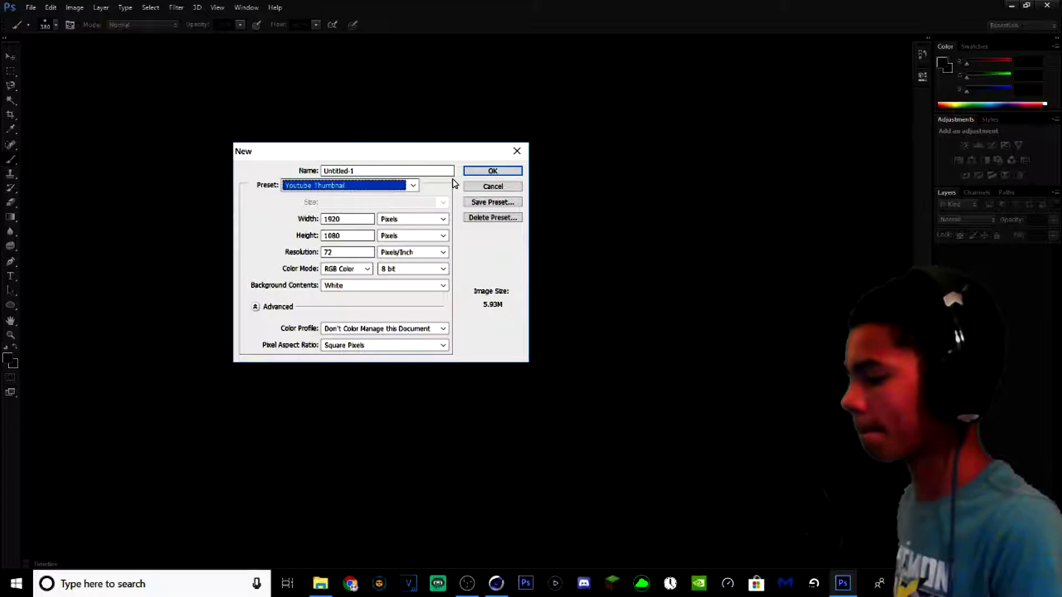
key("shift+Tab")
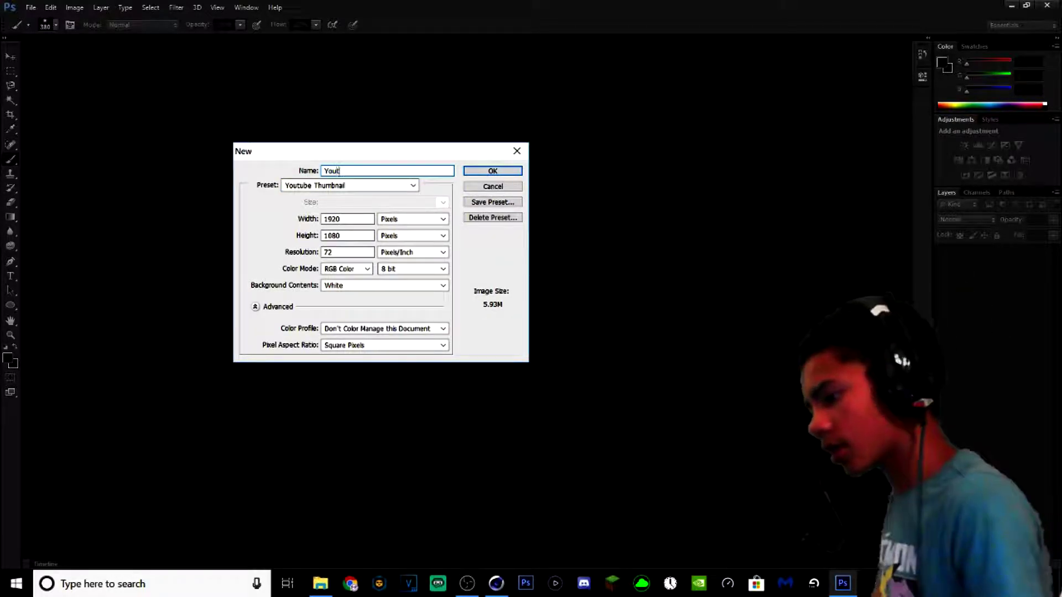
left_click(490, 171)
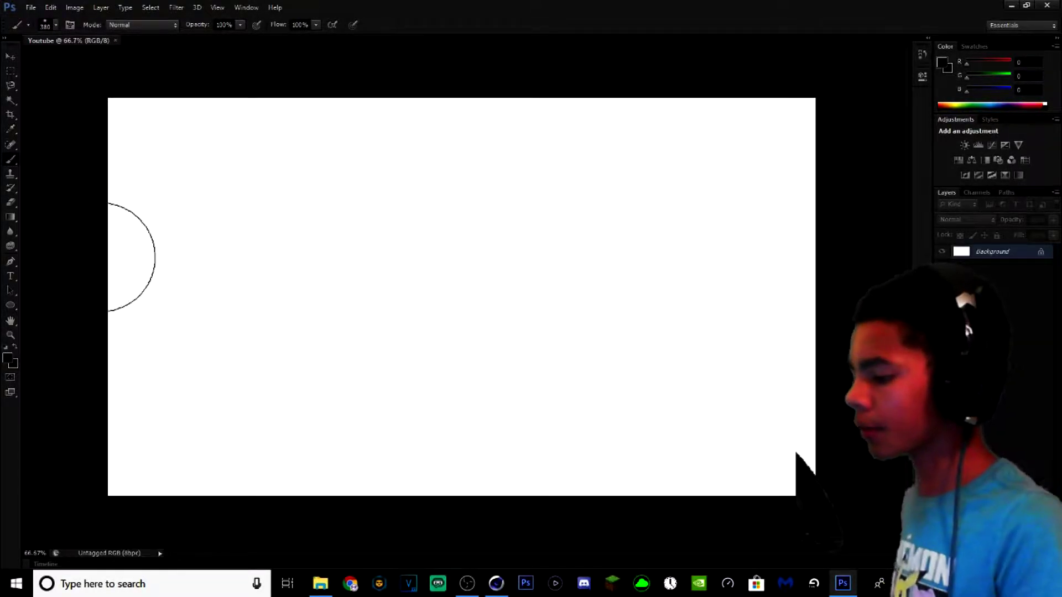
- Place Thumbnails.png from the Desktop into the document and move the artwork leftward toward the middle of the canvas
left_click(31, 8)
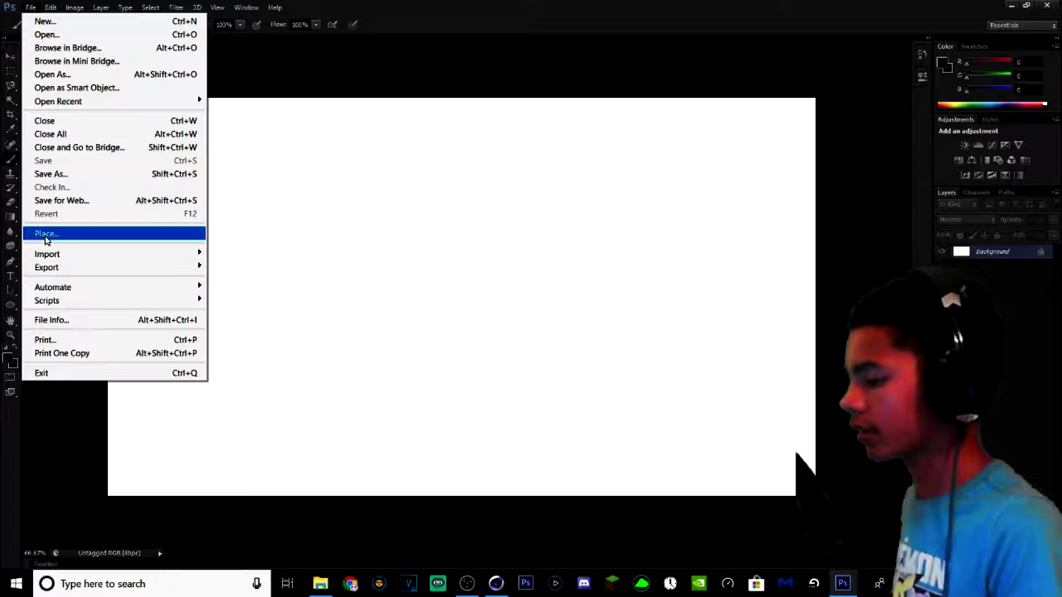
left_click(45, 233)
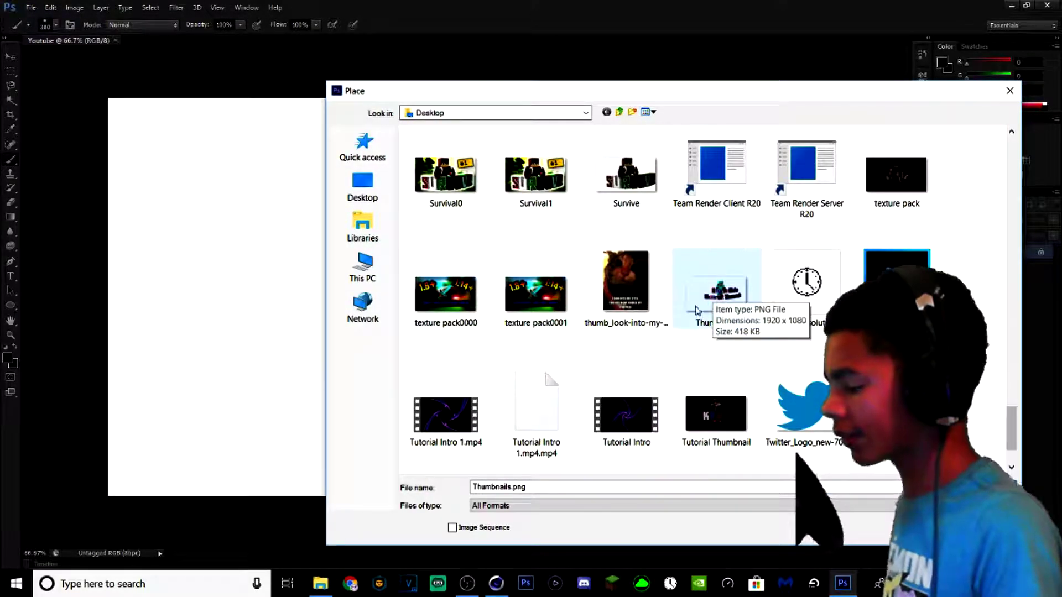
double_click(717, 290)
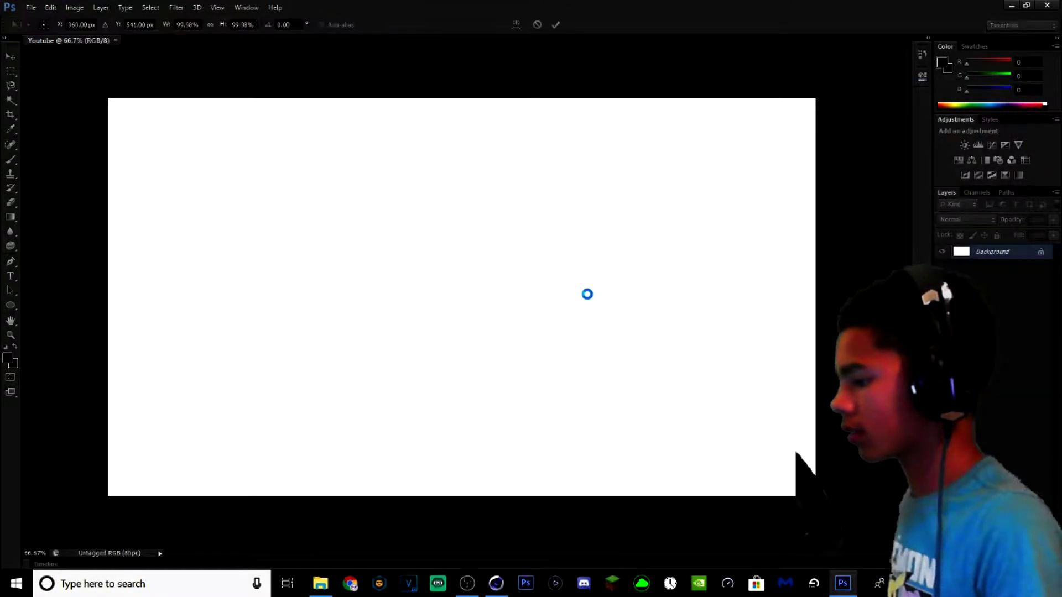
left_click(555, 25)
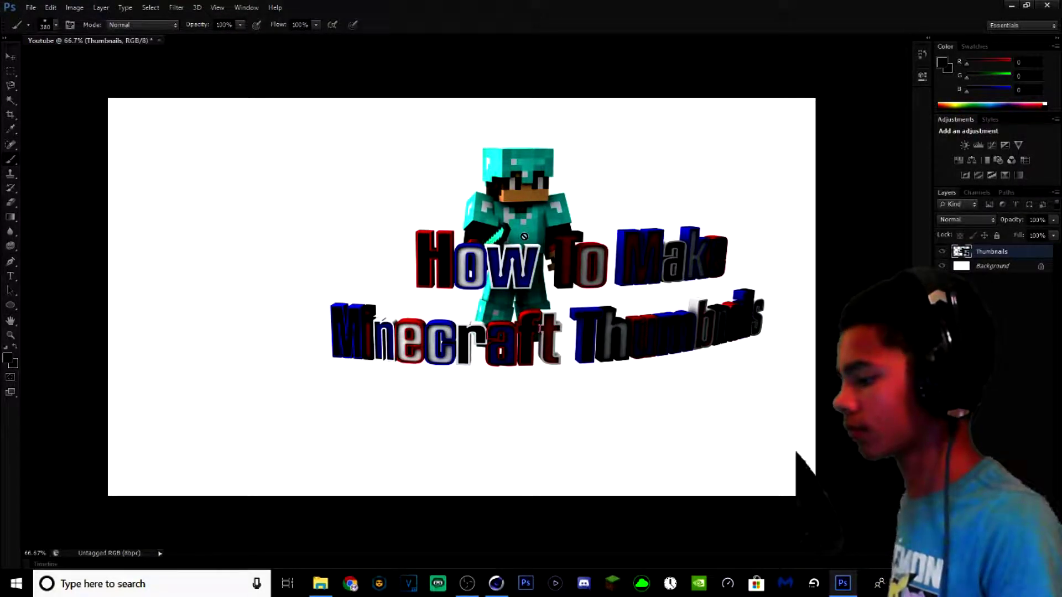
left_click(11, 57)
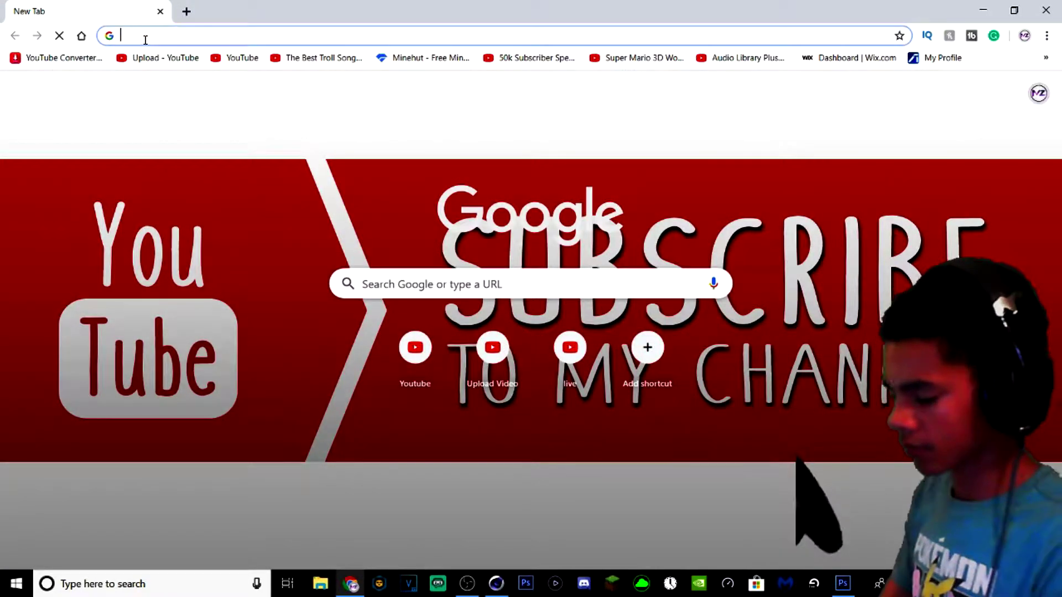
- Switch to Chrome and search Google for "minecraft background hd"
type("minecraft ")
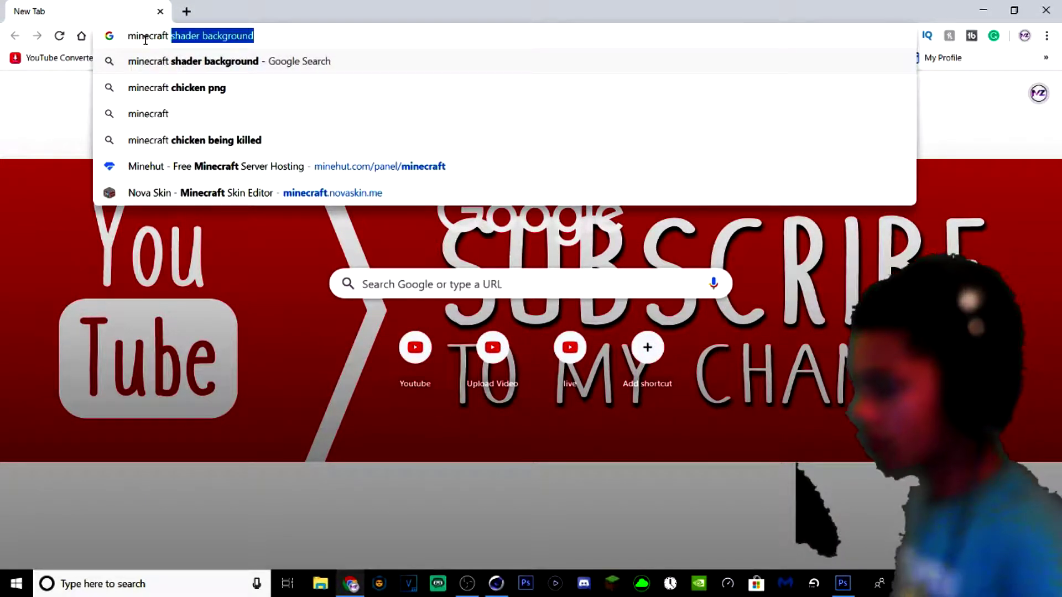
type("backround hd")
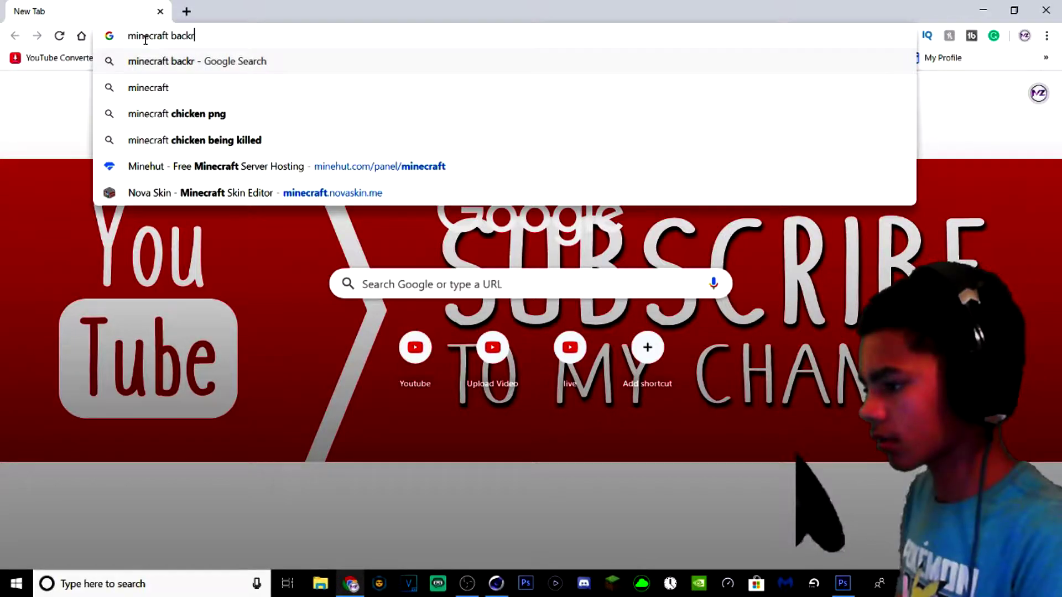
key("Return")
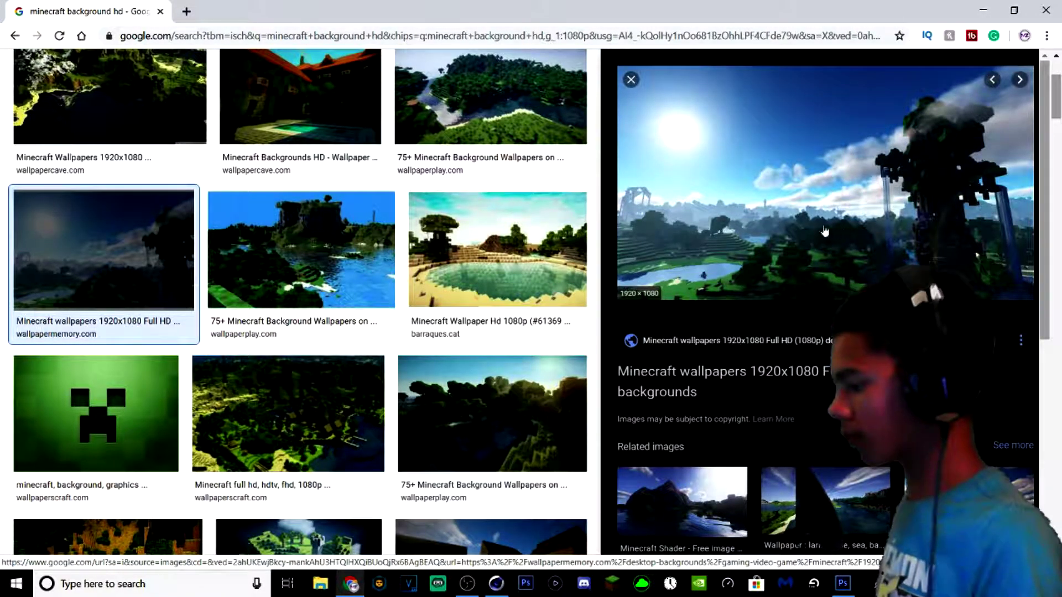
- Copy the 1920 × 1080 Minecraft landscape wallpaper with the giant tree and paste it into the Photoshop document as a new layer
right_click(719, 206)
left_click(752, 358)
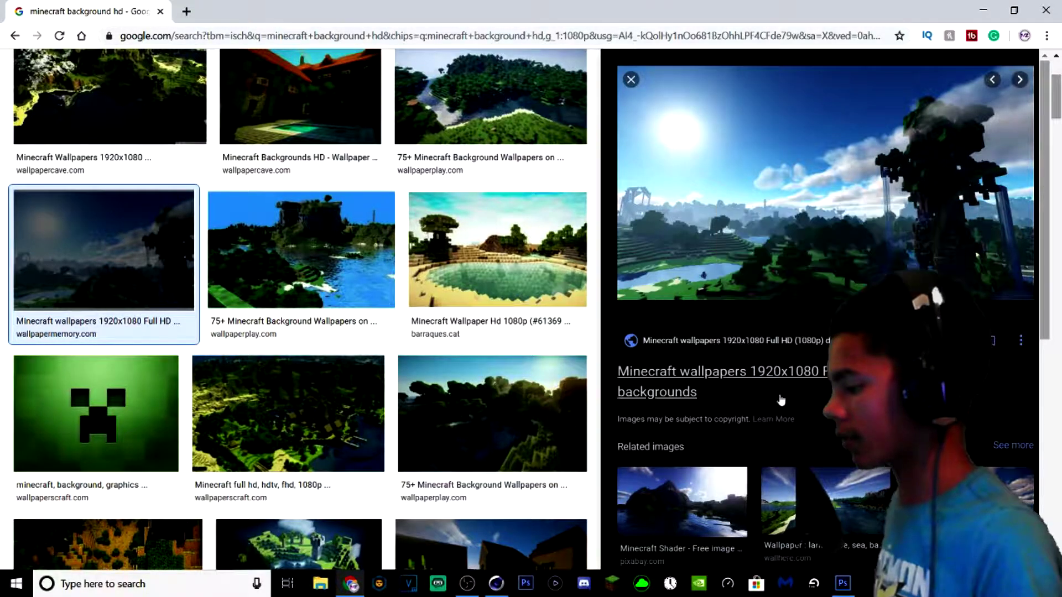
left_click(842, 588)
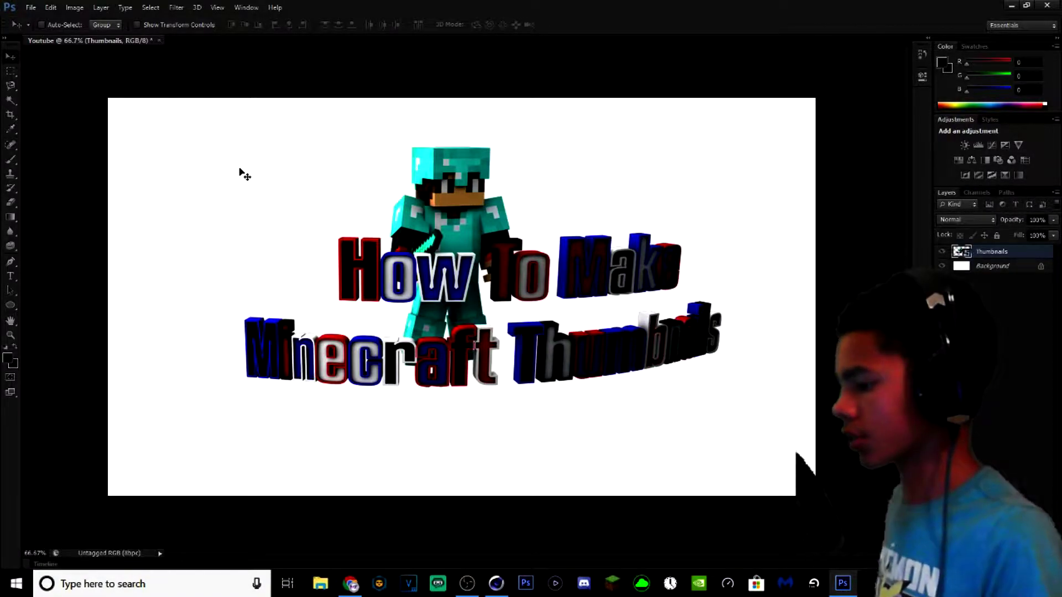
key("ctrl+v")
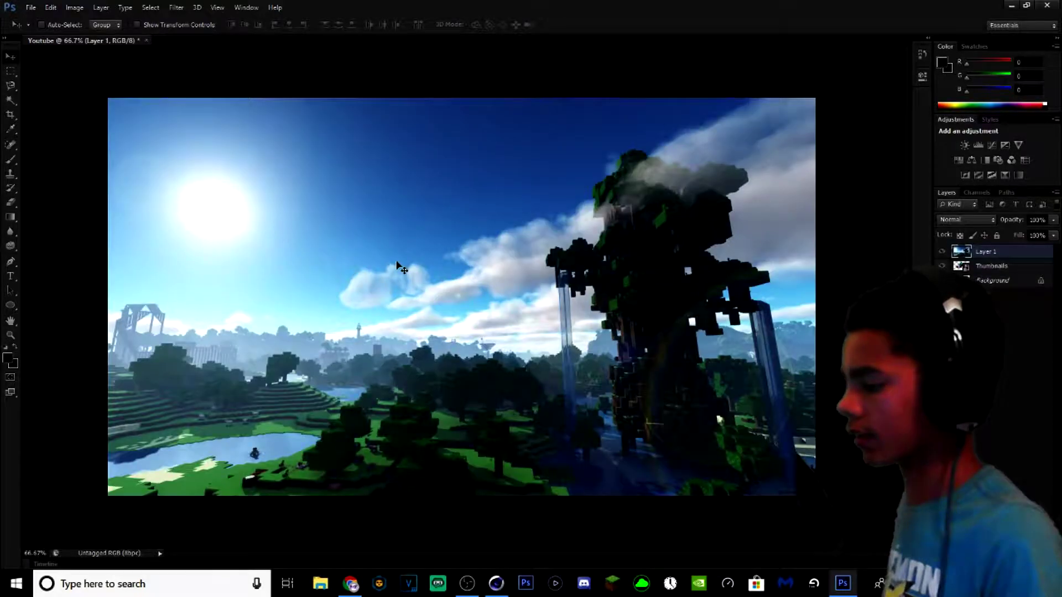
- Move the landscape layer below the Thumbnails layer and apply a Motion Blur with 0° angle and 194 pixels distance
left_click_drag(998, 268, 993, 271)
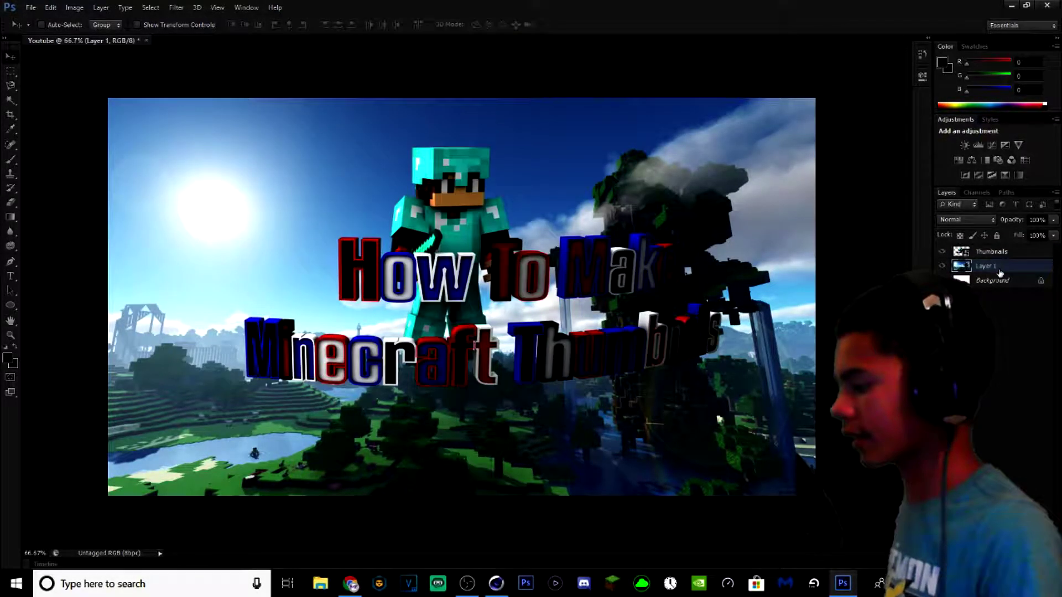
left_click(176, 7)
mouse_move(221, 95)
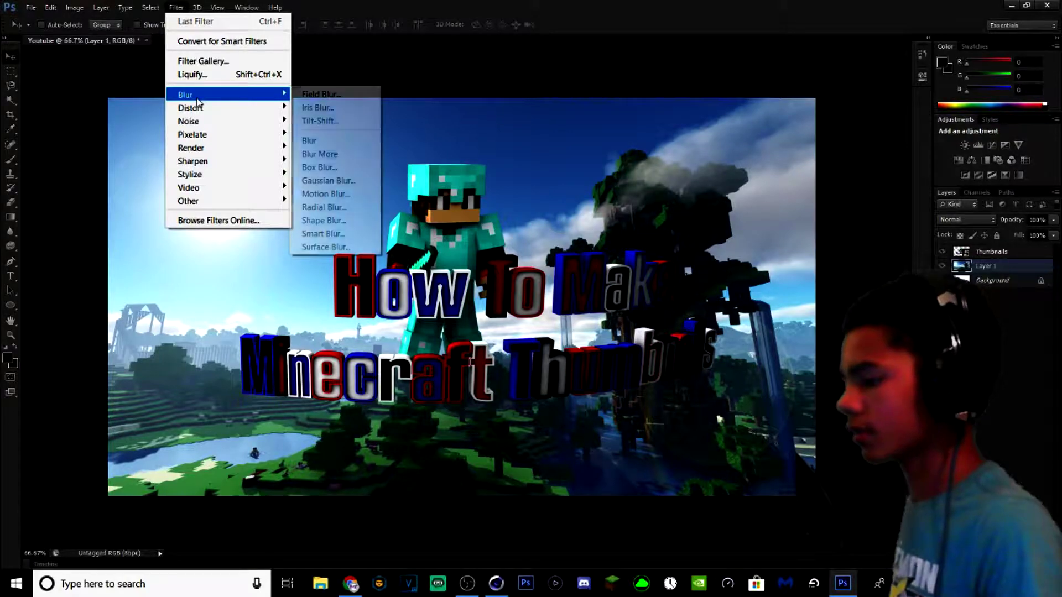
left_click(326, 194)
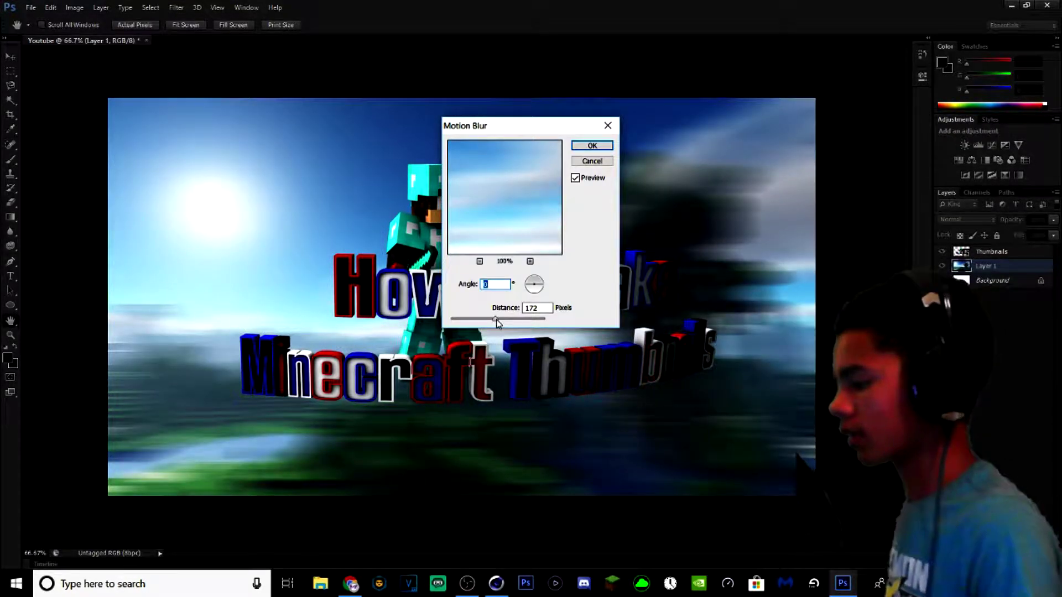
left_click(498, 319)
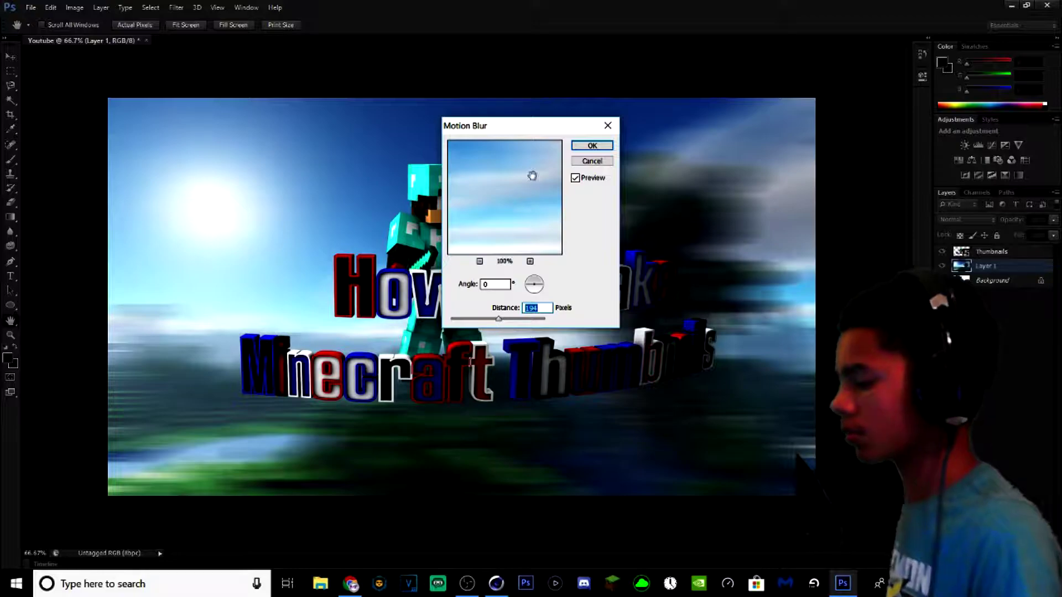
left_click(578, 146)
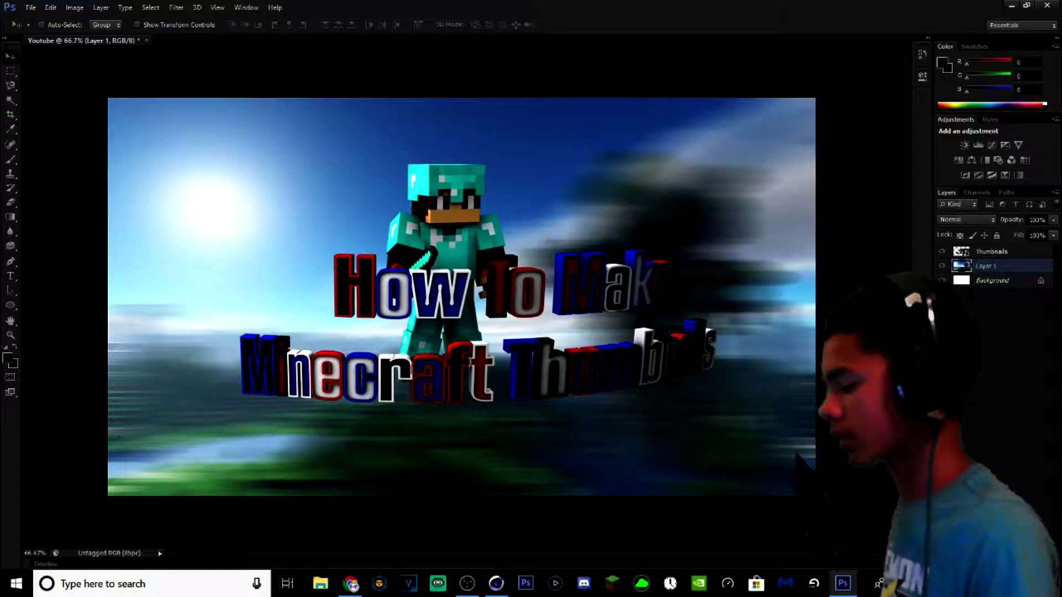
- Add two empty layers above the Thumbnails layer and paint a black vignette around the canvas edges with a 411 px, 0% hardness brush
double_click(1033, 563)
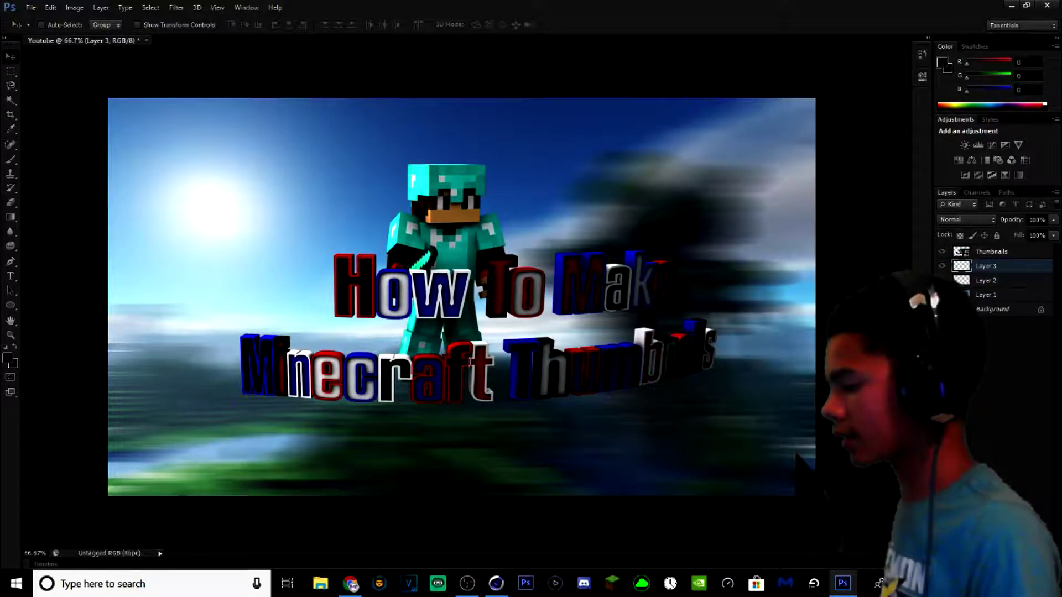
left_click_drag(987, 247, 993, 265)
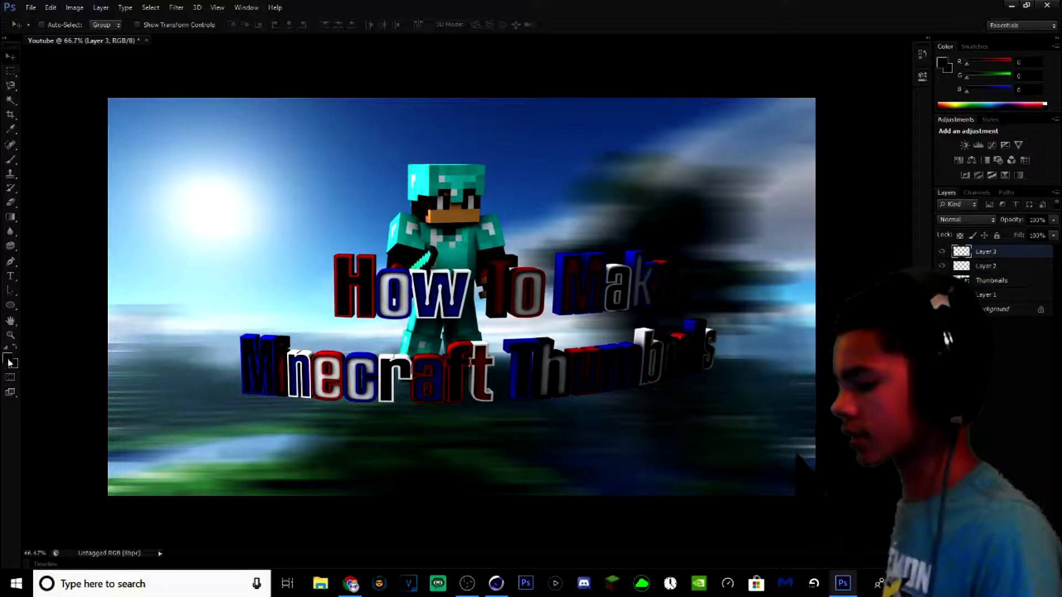
left_click(10, 160)
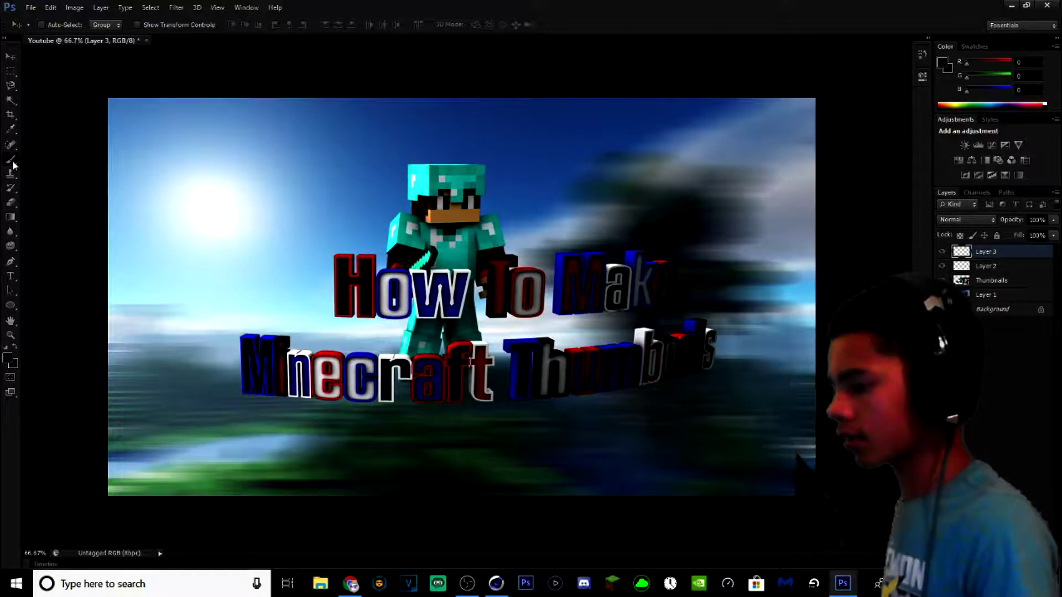
left_click(54, 26)
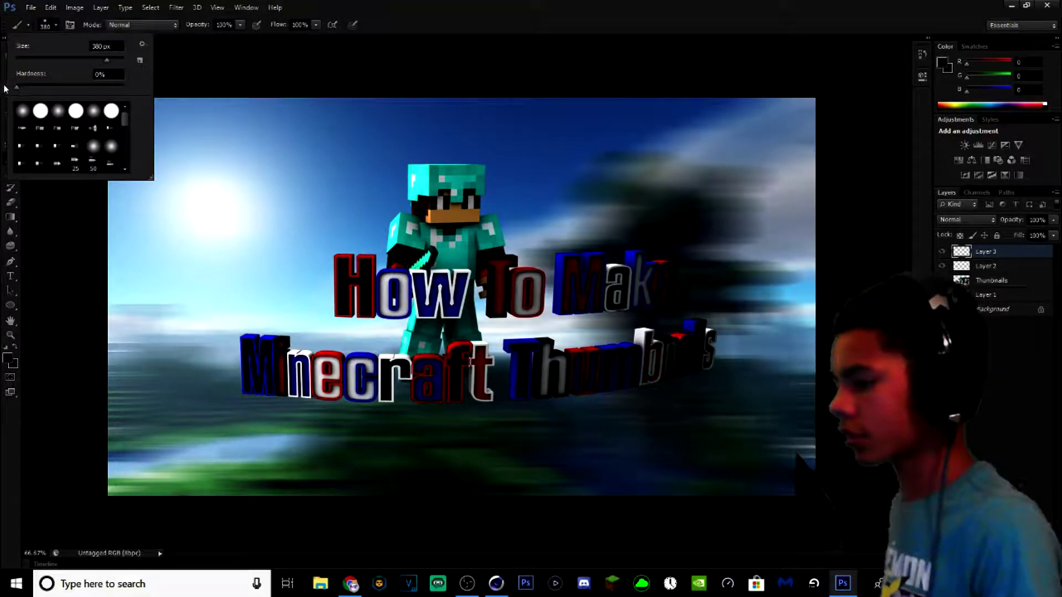
left_click(108, 61)
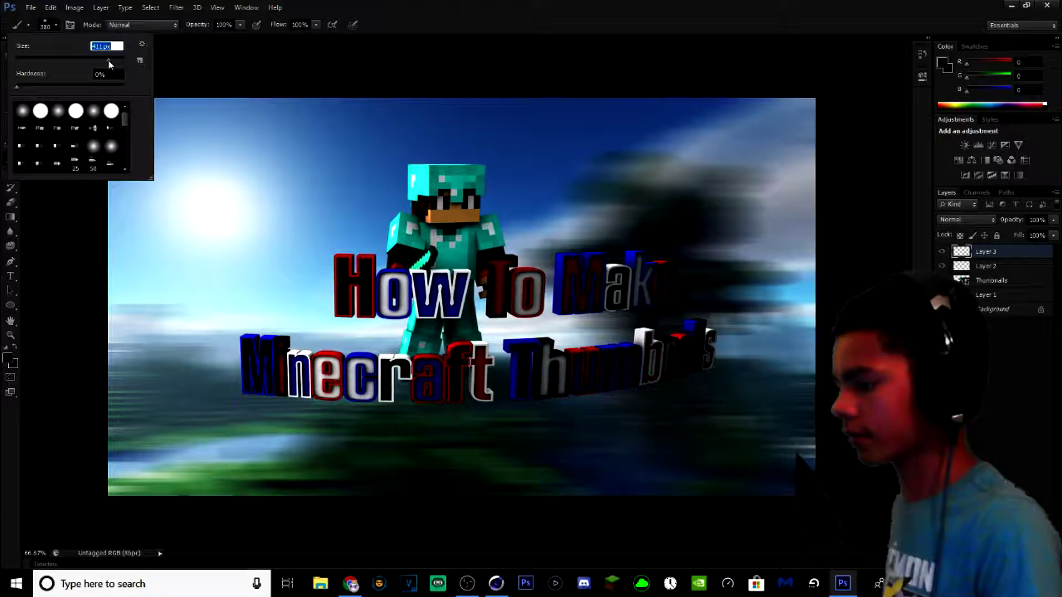
left_click_drag(194, 53, 183, 54)
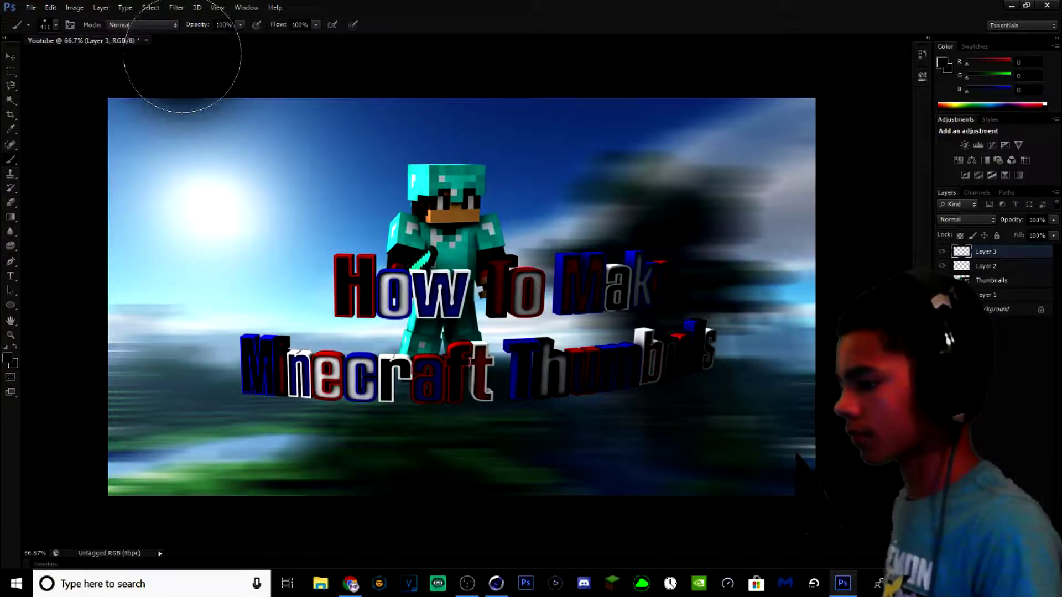
mouse_move(111, 60)
left_mouse_down()
mouse_move(841, 72)
mouse_move(796, 266)
mouse_move(637, 520)
mouse_move(190, 578)
mouse_move(107, 367)
mouse_move(284, 59)
mouse_move(787, 86)
mouse_move(785, 486)
mouse_move(209, 505)
mouse_move(332, 455)
mouse_move(838, 339)
left_mouse_up()
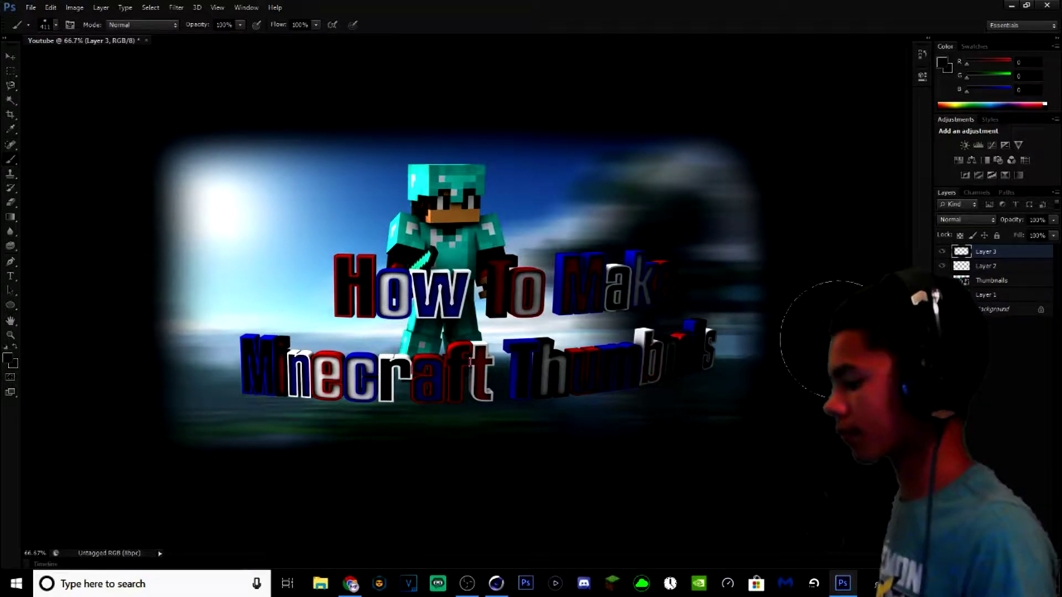
- Lower the black vignette layer's opacity to about 73%
left_click(1054, 220)
left_click_drag(1025, 234, 1036, 234)
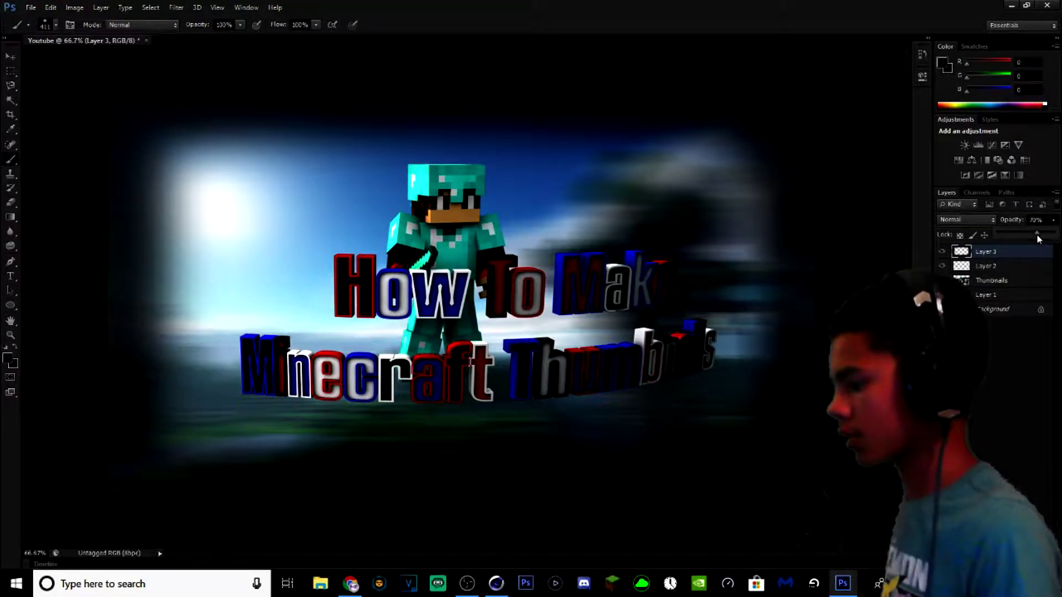
left_click(1035, 337)
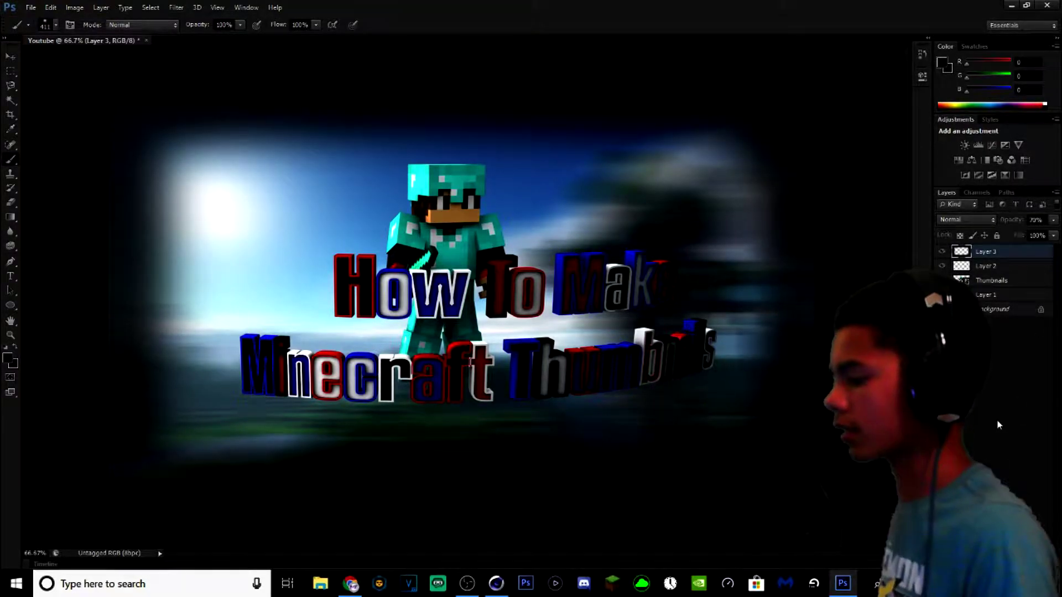
- Bring Layer 2 to the top of the layer stack and paint white (ffffff) over the sun and the canvas's upper-left corner
left_click(990, 267)
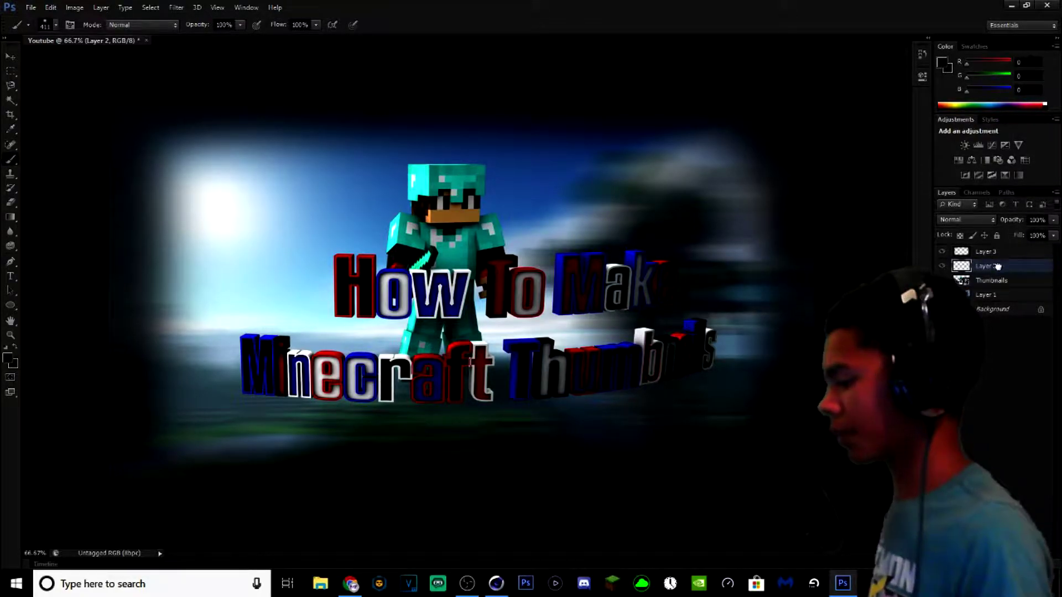
left_click_drag(999, 253, 998, 247)
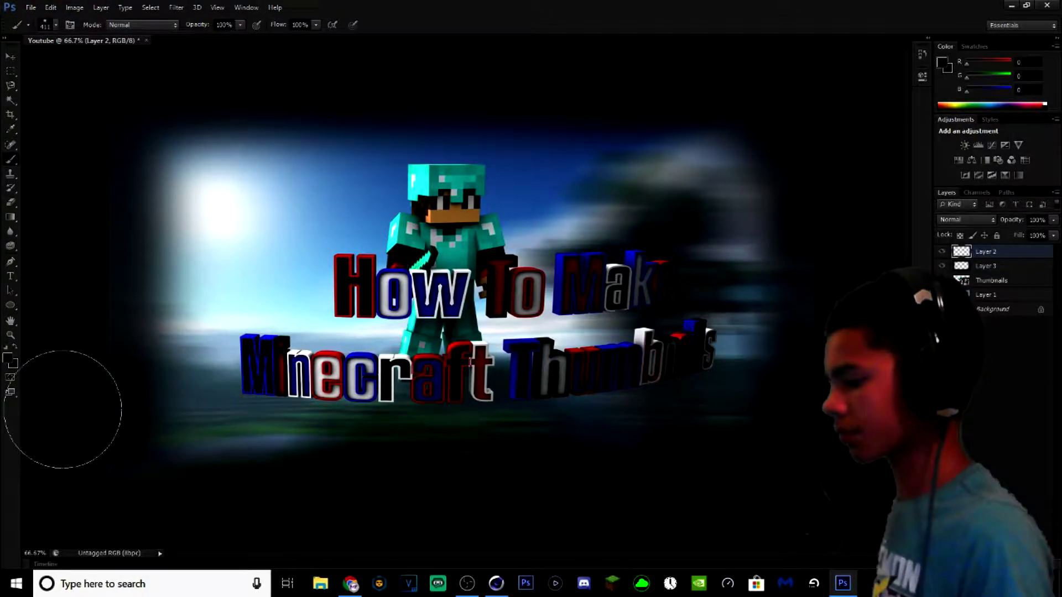
left_click(9, 359)
left_click(560, 311)
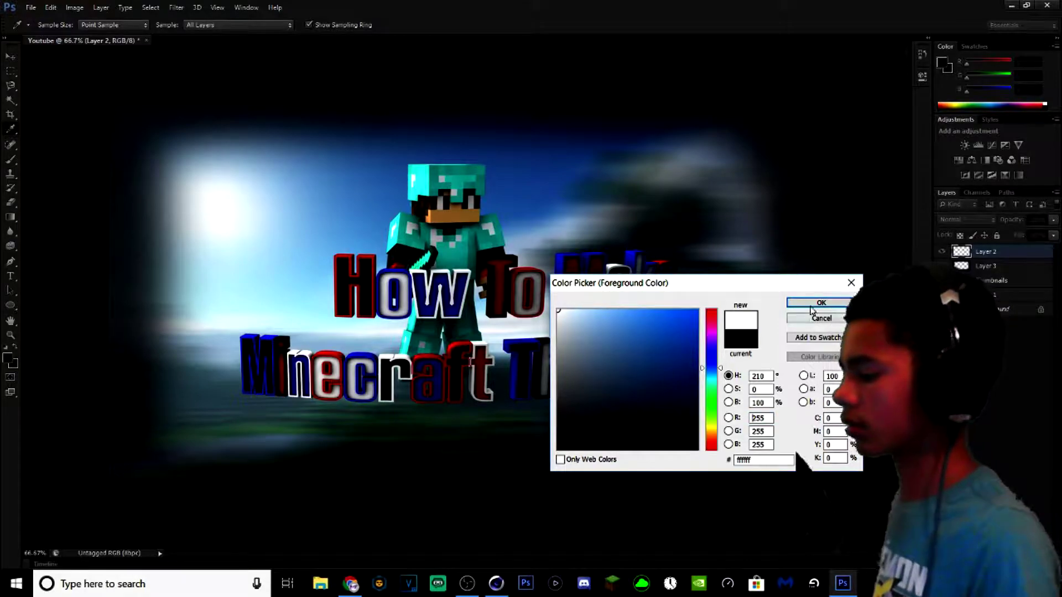
left_click(806, 303)
mouse_move(237, 214)
left_mouse_down()
mouse_move(244, 118)
mouse_move(275, 119)
mouse_move(155, 167)
mouse_move(313, 44)
mouse_move(131, 237)
mouse_move(339, 90)
mouse_move(117, 200)
mouse_move(343, 107)
mouse_move(136, 263)
left_mouse_up()
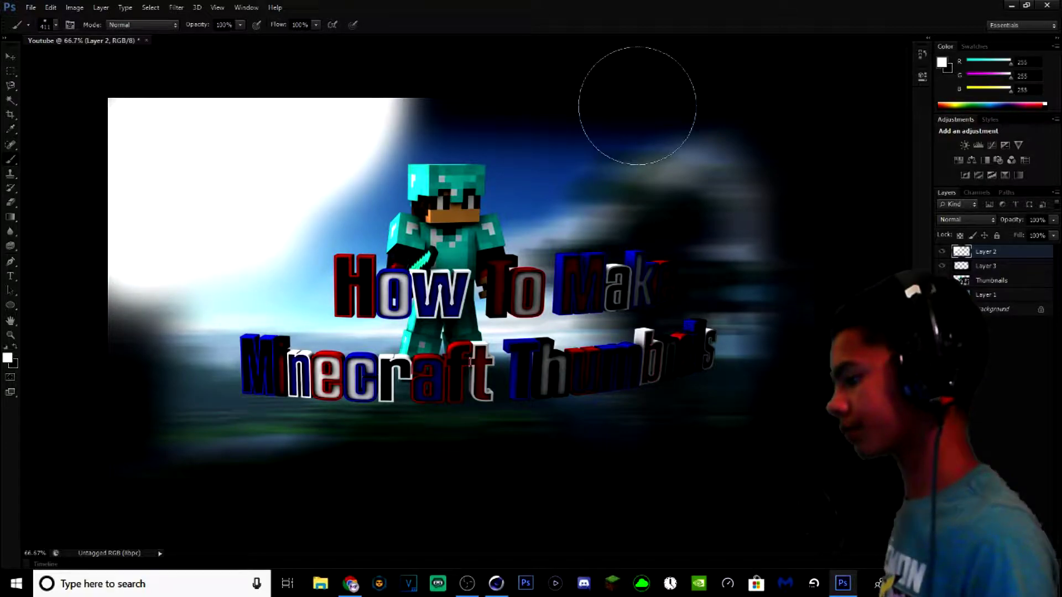
- Lower the white sunlight layer's opacity to about 44% and place it beneath the black vignette layer
left_click(1052, 220)
left_click_drag(1046, 235, 998, 252)
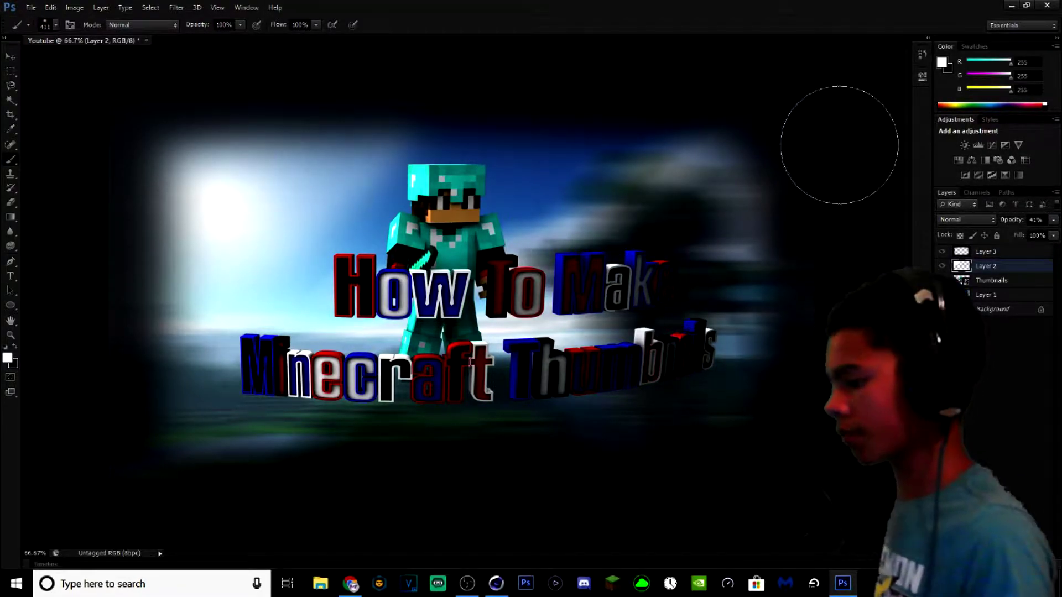
left_click(1054, 219)
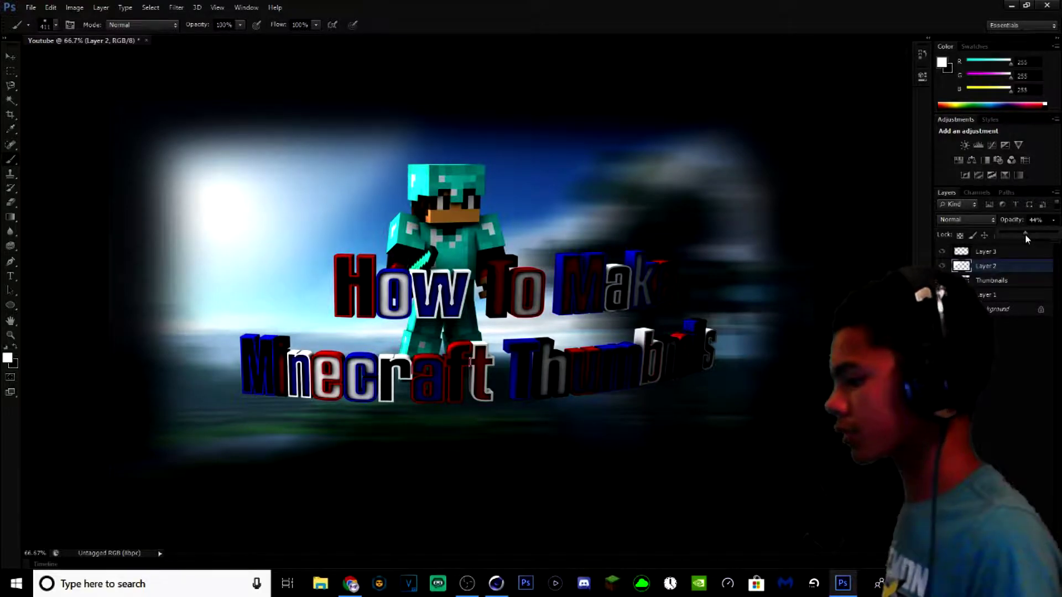
left_click_drag(1027, 235, 1027, 234)
- Enable the Drop Shadow and Outer Glow effects on the Thumbnails layer
left_click(993, 282)
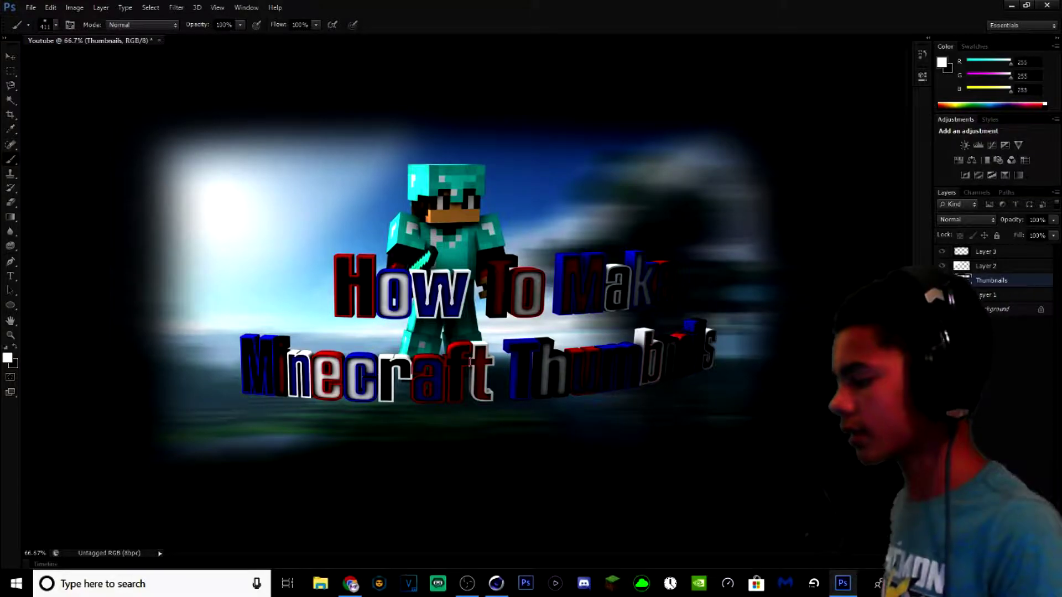
double_click(1018, 280)
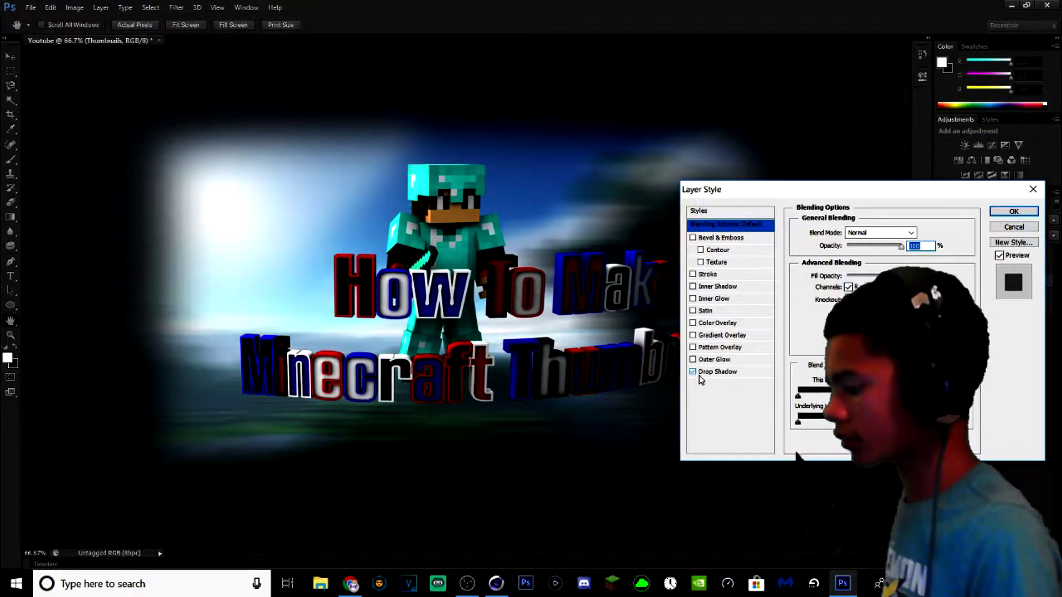
left_click(693, 372)
left_click(693, 360)
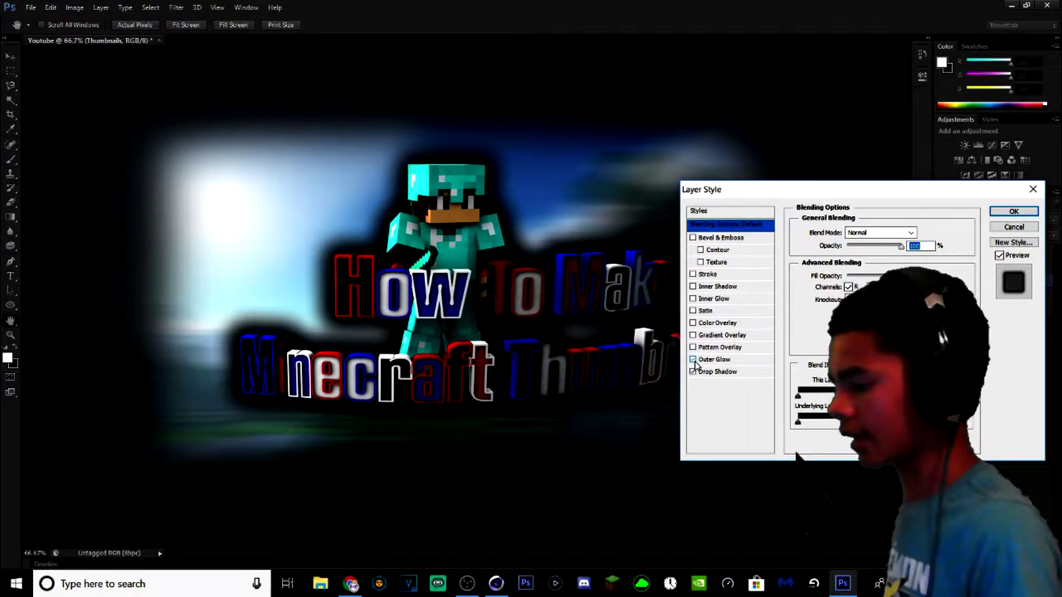
- Set the Thumbnails layer's outer glow colour to white (ffffff) and adjust its spread and size to form a thin outline
left_click(714, 361)
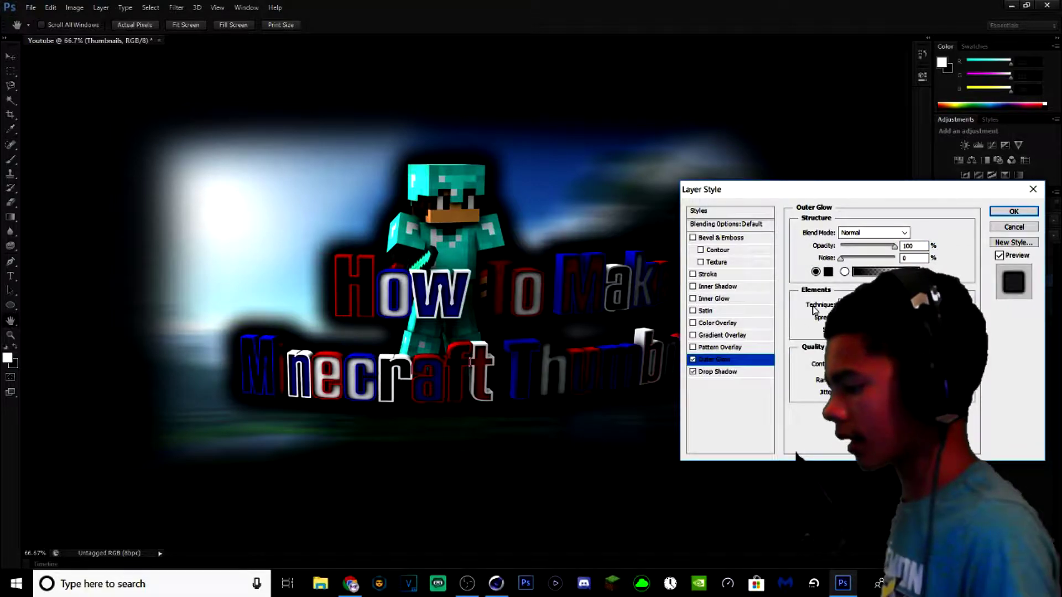
left_click(828, 273)
left_click(558, 310)
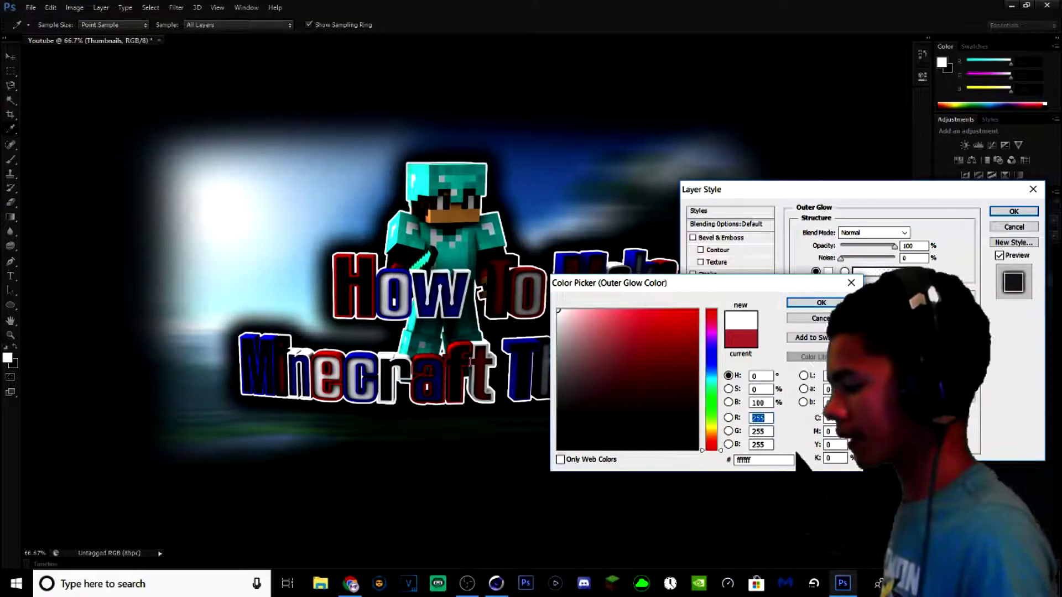
key("Return")
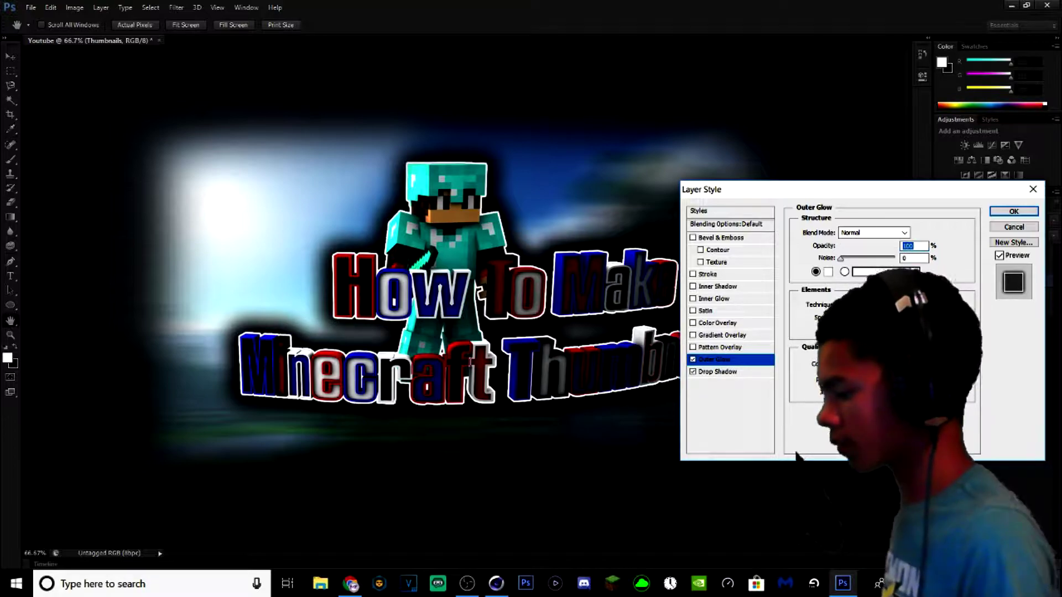
left_click(852, 330)
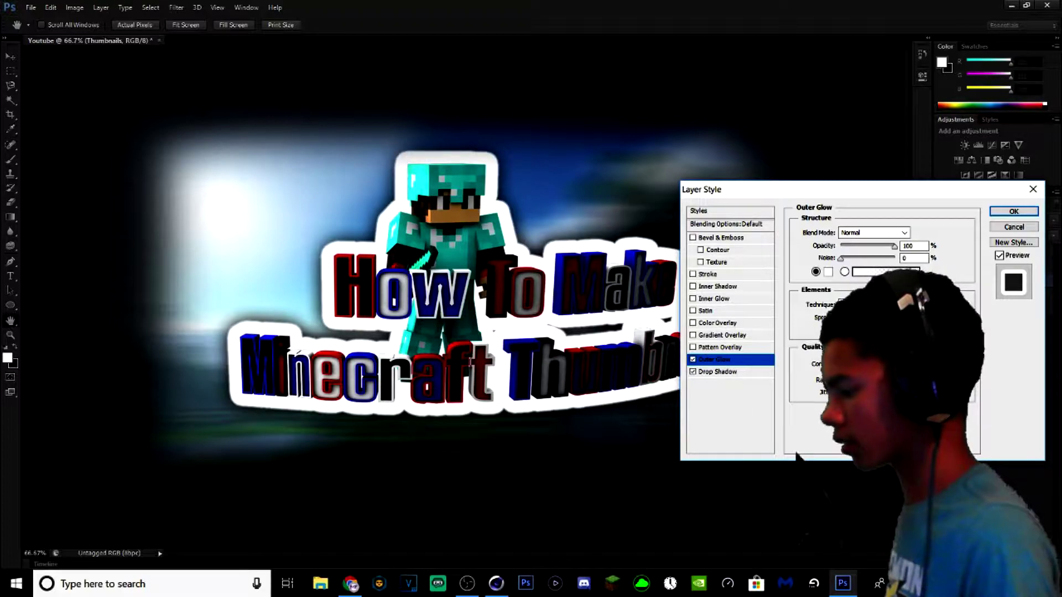
left_click_drag(894, 319, 854, 319)
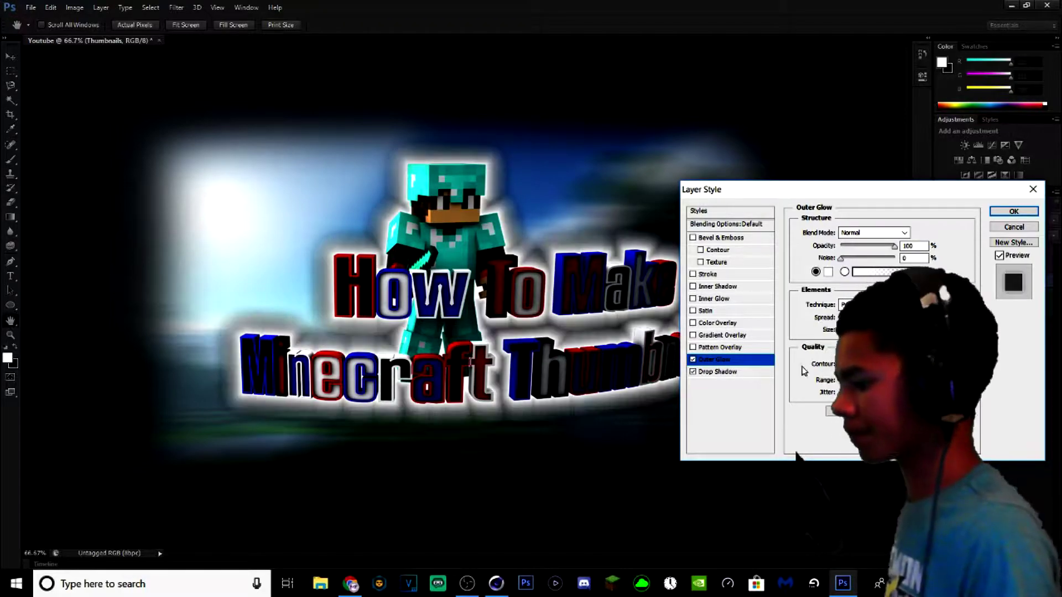
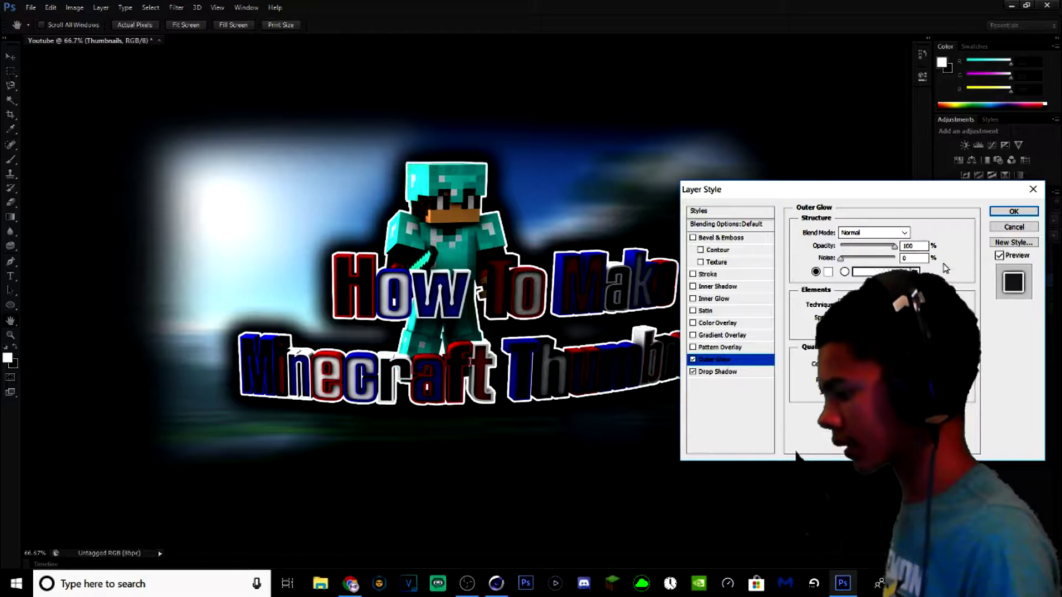
- Add the text "3D" in black at 200 pt above the word "Make" in the title
key("t")
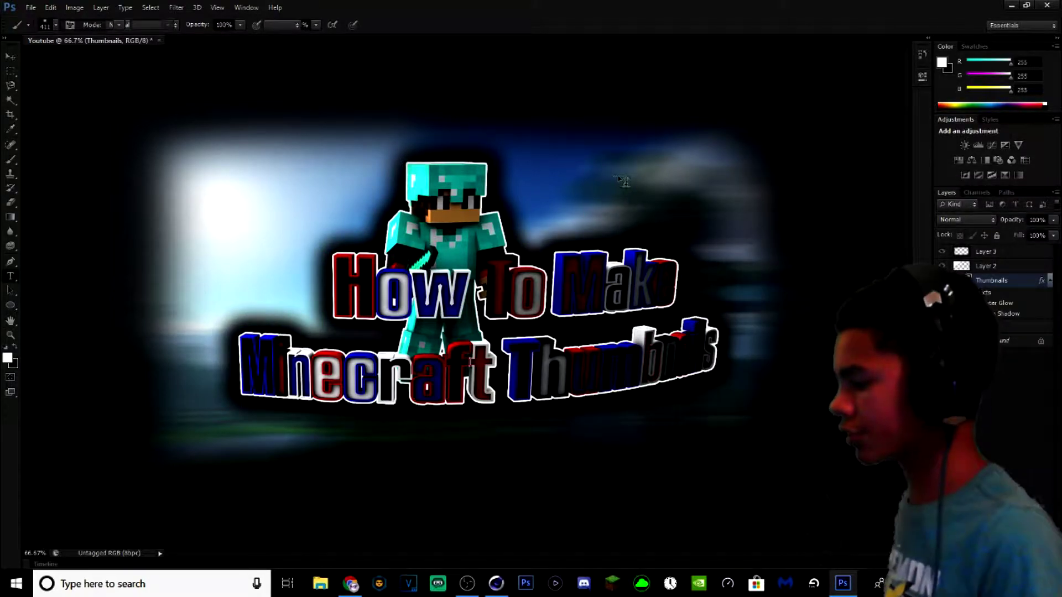
left_click(609, 175)
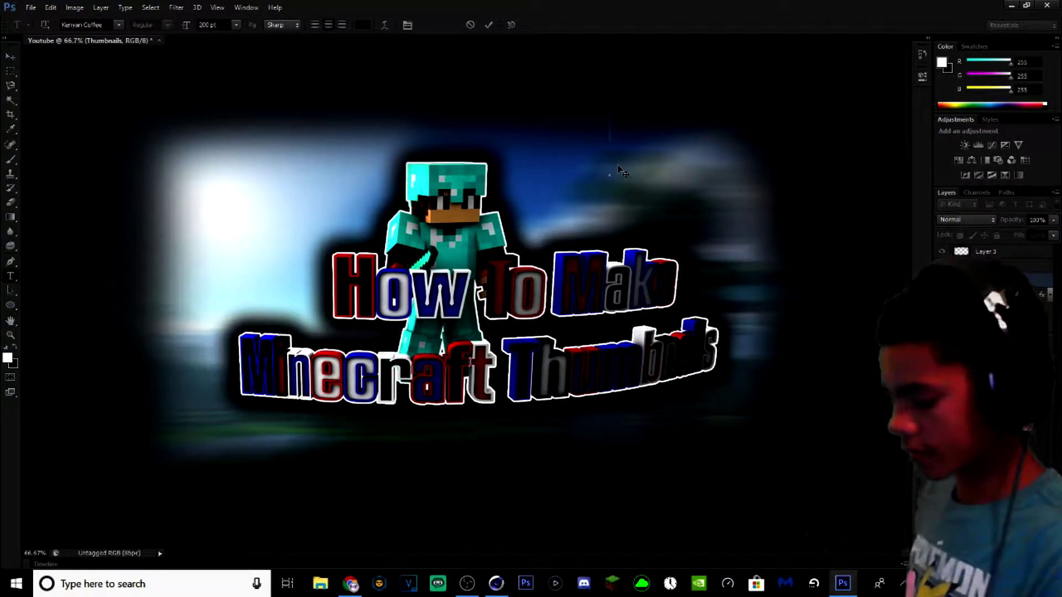
type("3")
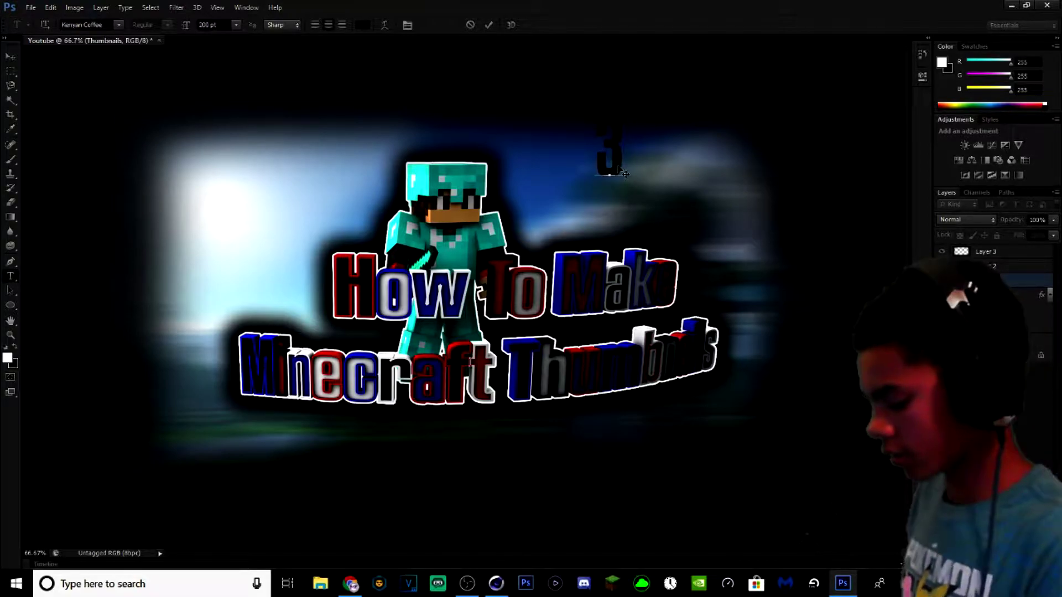
type(" D")
left_click(489, 25)
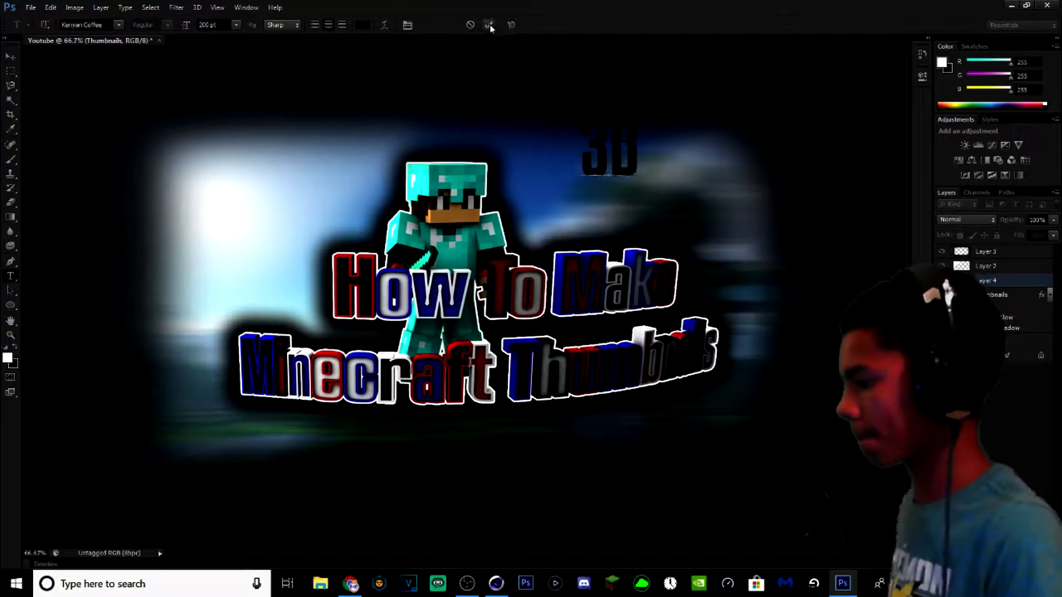
- Commit the "3D" text and apply Gradient Overlay, Outer Glow and Drop Shadow effects to its layer
left_click(10, 56)
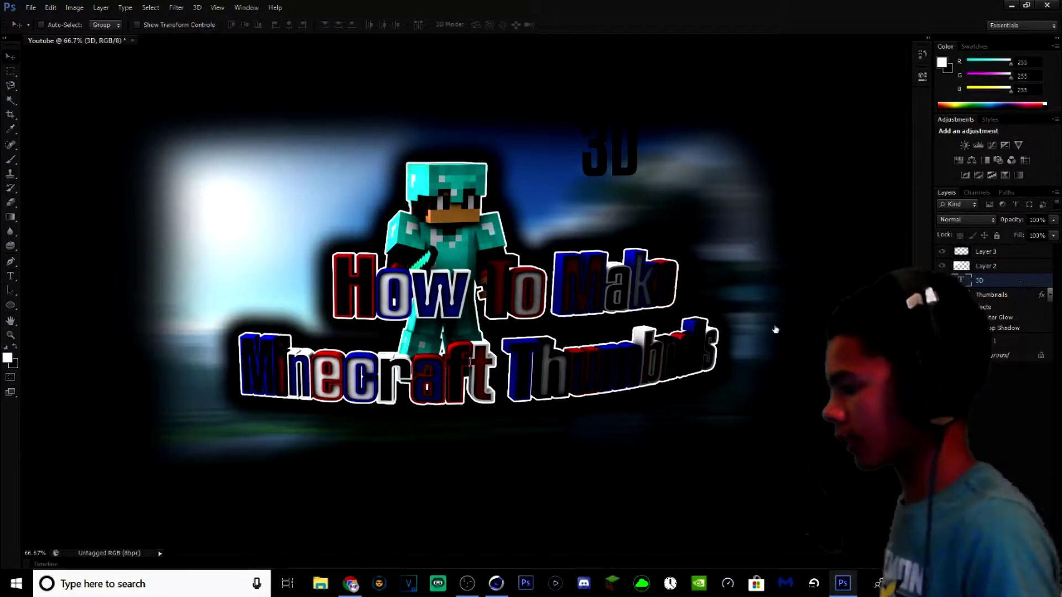
double_click(519, 372)
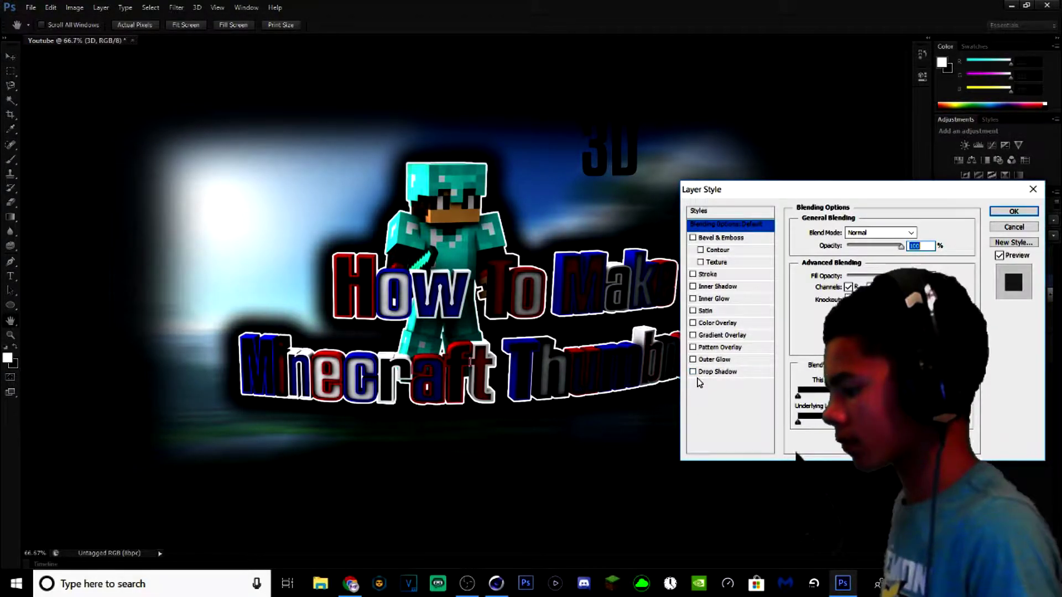
left_click(695, 372)
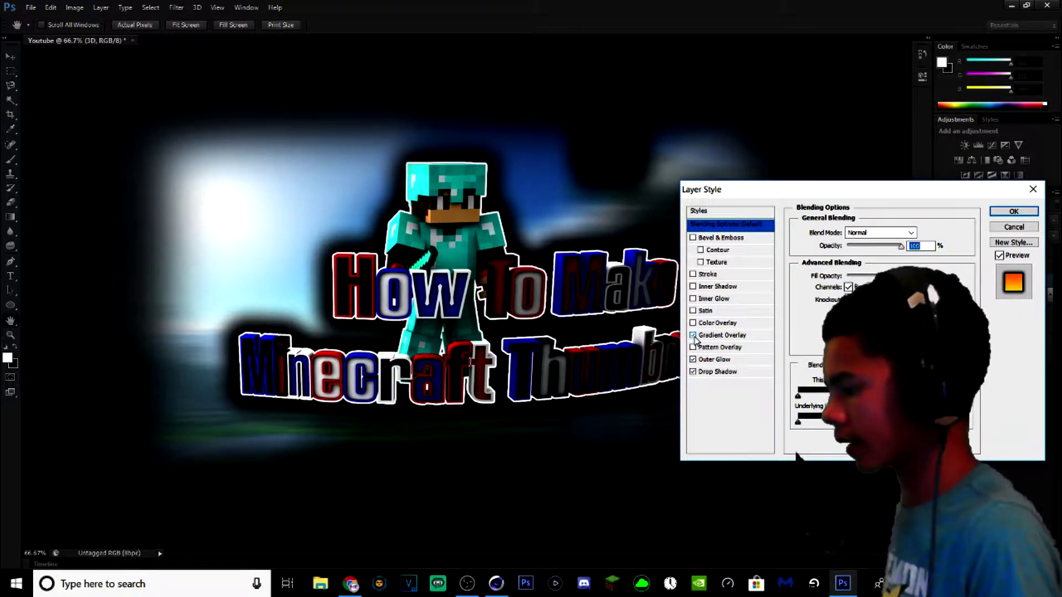
left_click(1007, 215)
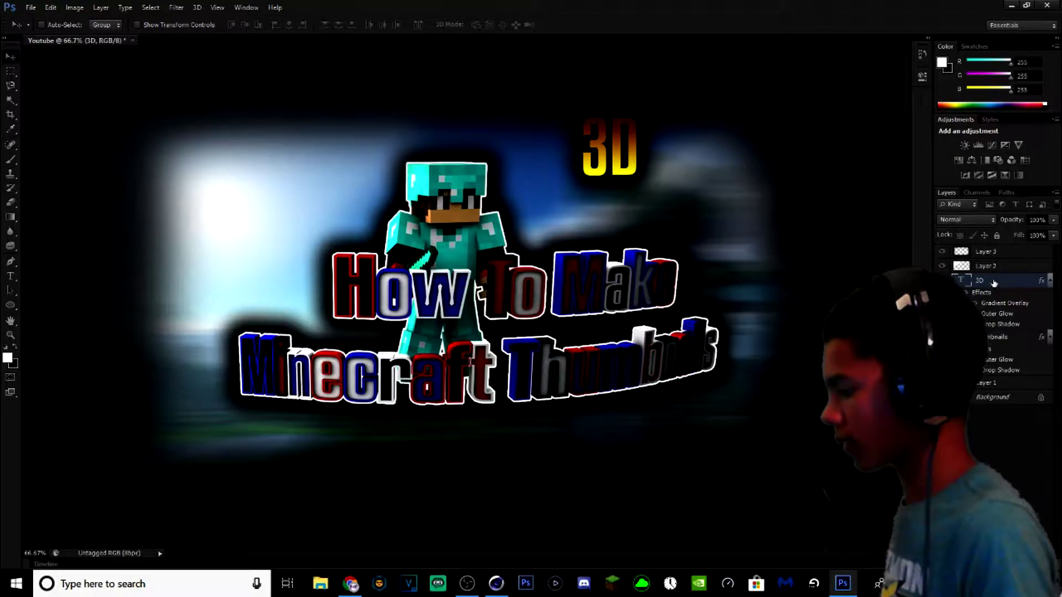
- Shift the 3D text right and slightly down, above the end of "Make", and extend its wording to "3D!"
left_click_drag(567, 176, 636, 192)
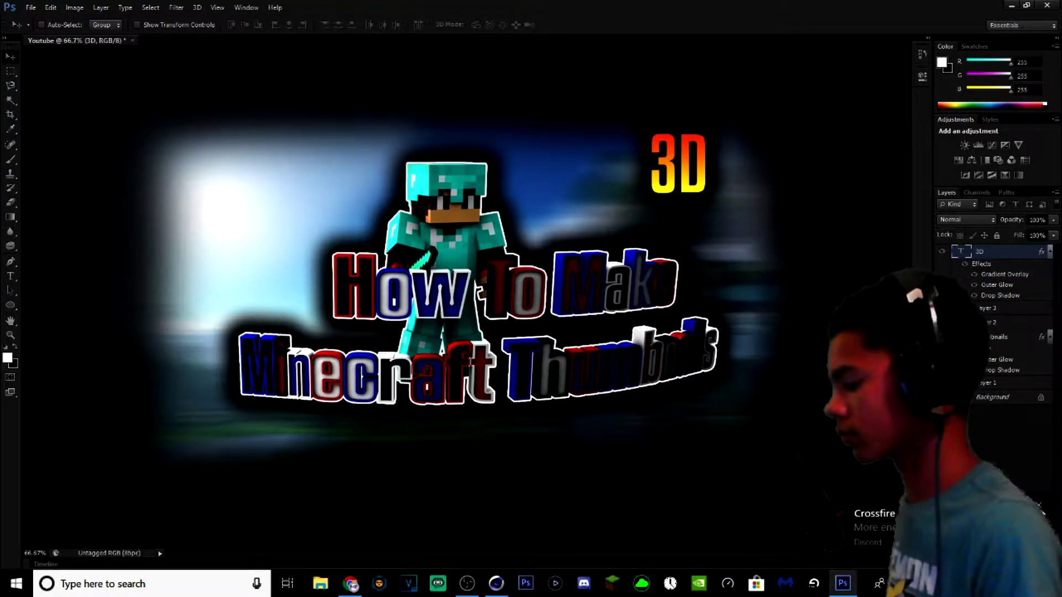
type("!")
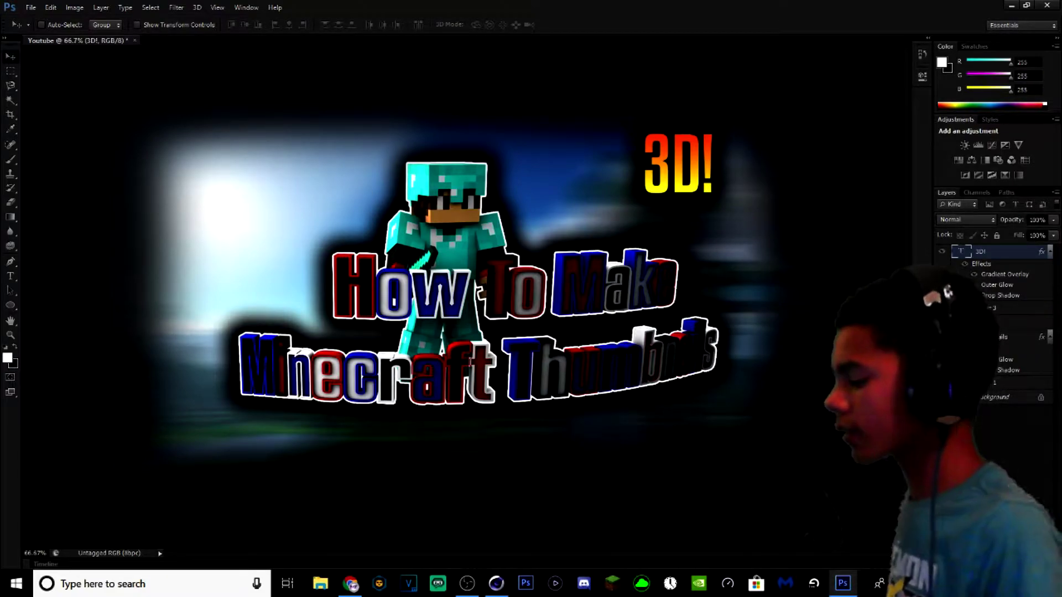
left_click(998, 563)
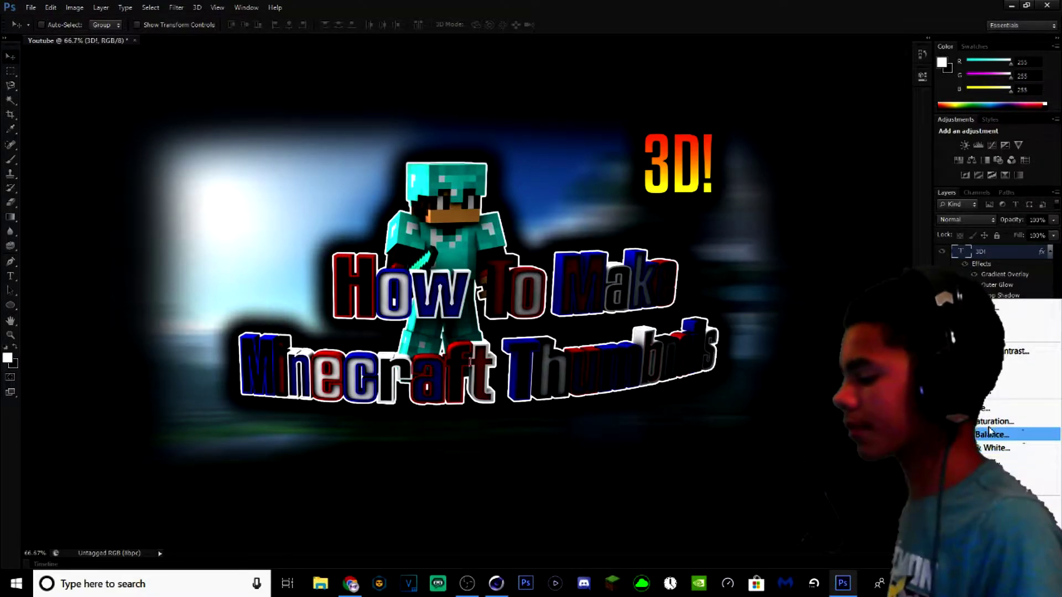
left_click(996, 487)
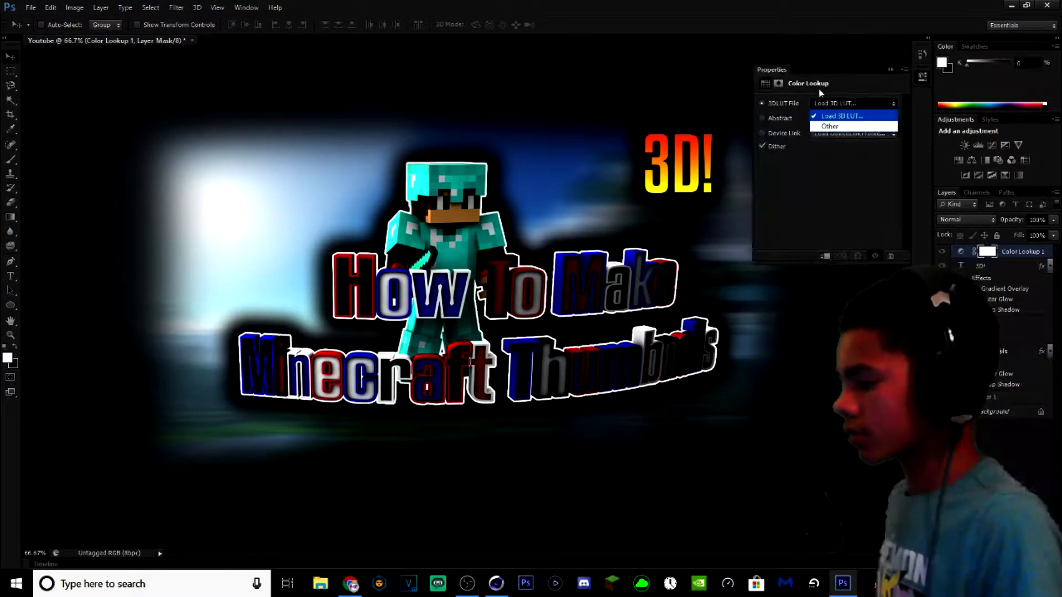
left_click(845, 105)
left_click(842, 116)
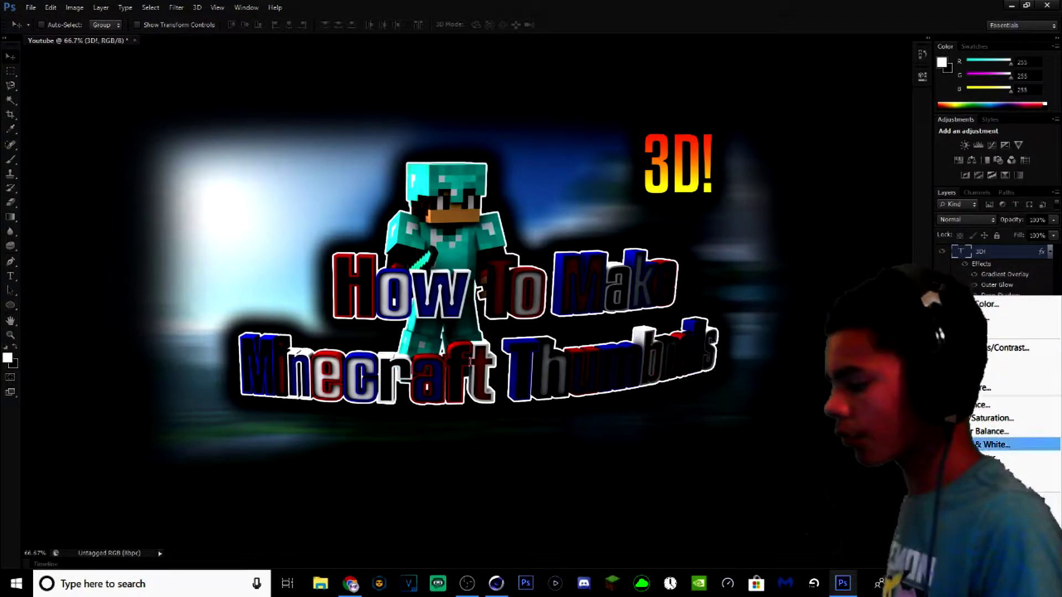
left_click(968, 485)
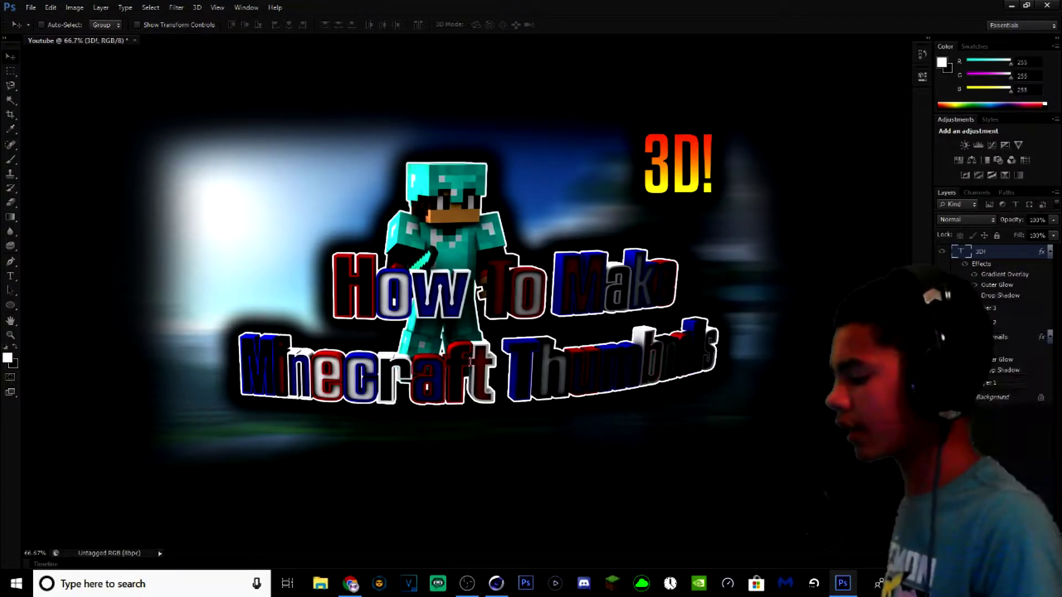
- Add a Color Lookup adjustment layer above the 3D! text and open the MasterZo Thumbnail Pack's Photoshop Filters folder for its 3D LUT
left_click(998, 564)
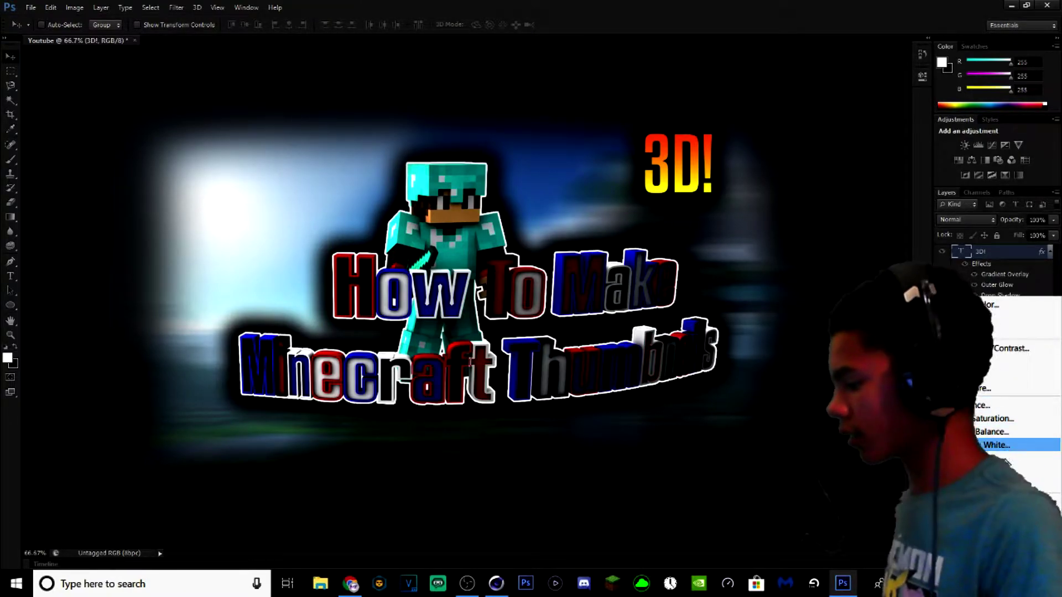
left_click(1021, 485)
left_click(842, 117)
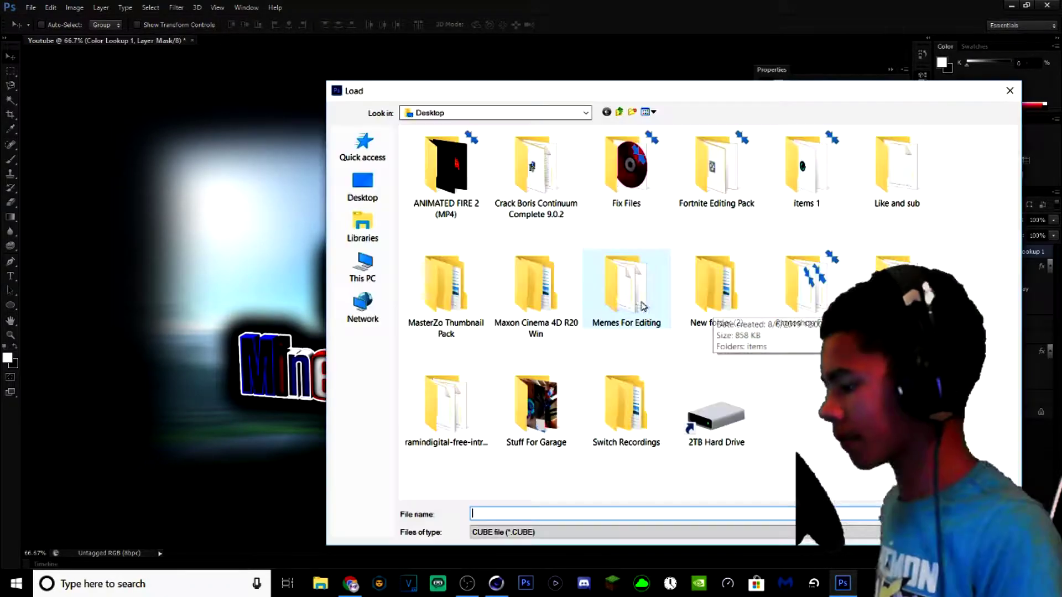
double_click(449, 302)
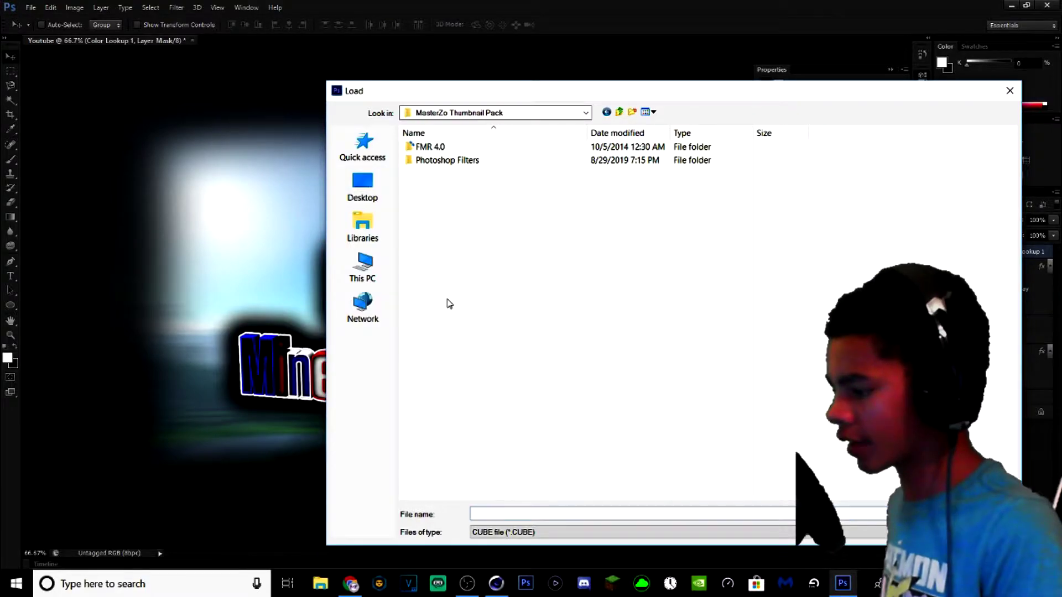
double_click(448, 162)
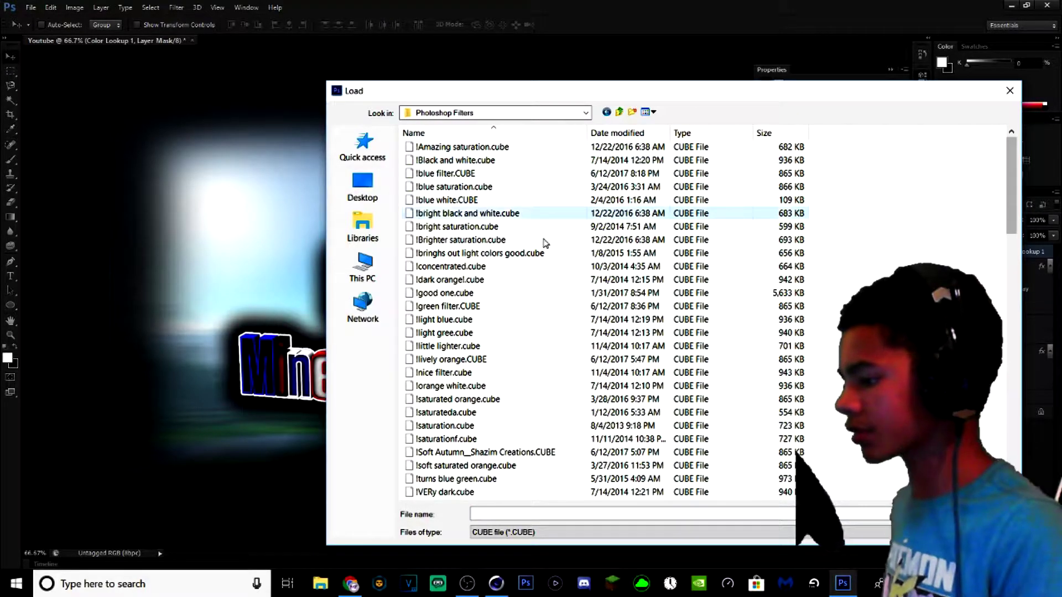
- Browse the available cube filters and load !saturationf.cube as the Color Lookup layer's 3D LUT
scroll(479, 411, "down", 1)
scroll(498, 310, "up", 1)
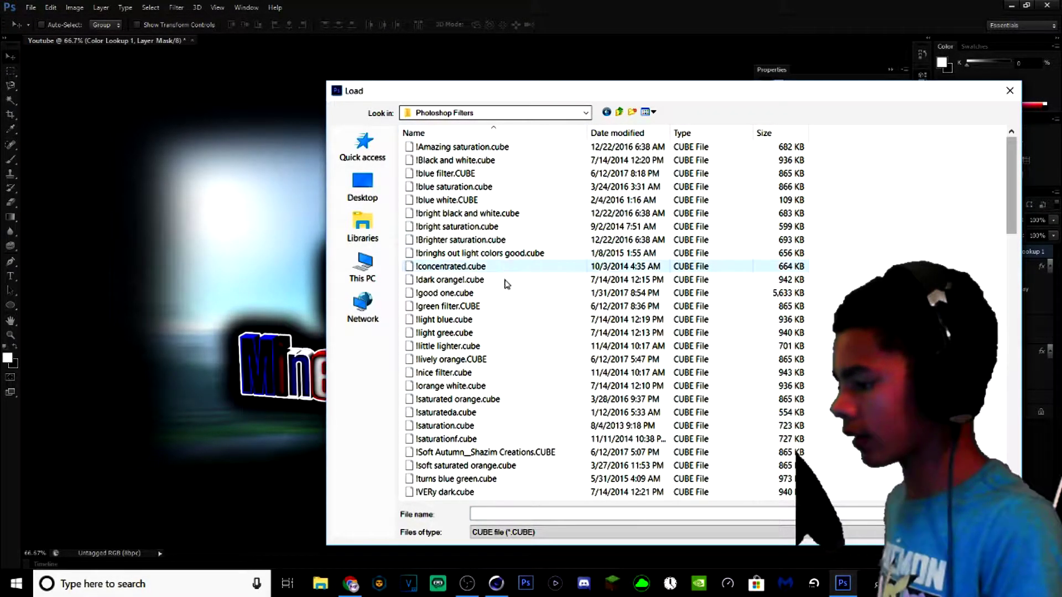
scroll(492, 256, "down", 15)
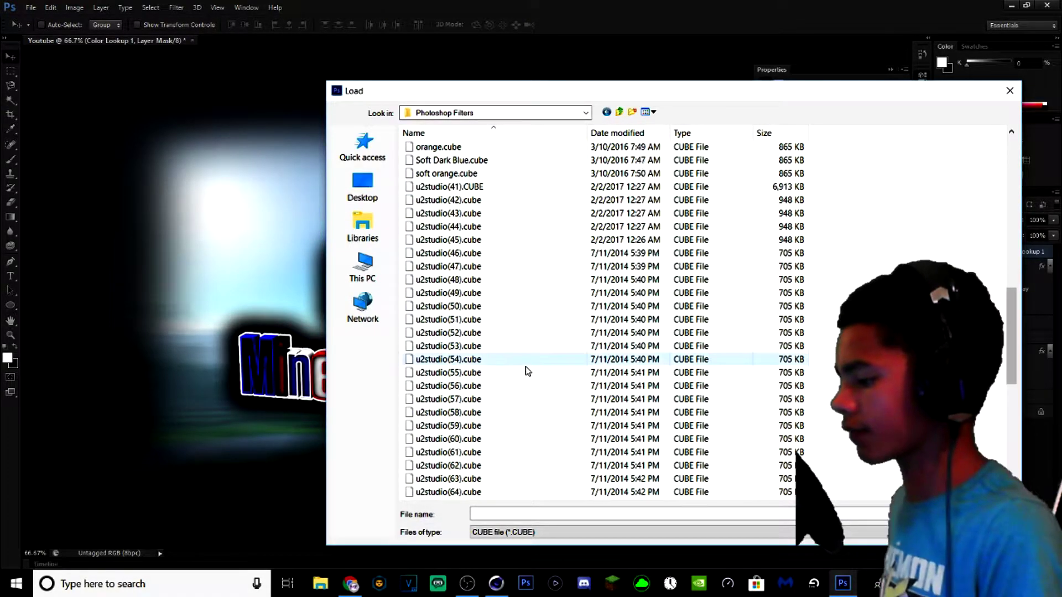
scroll(497, 448, "down", 9)
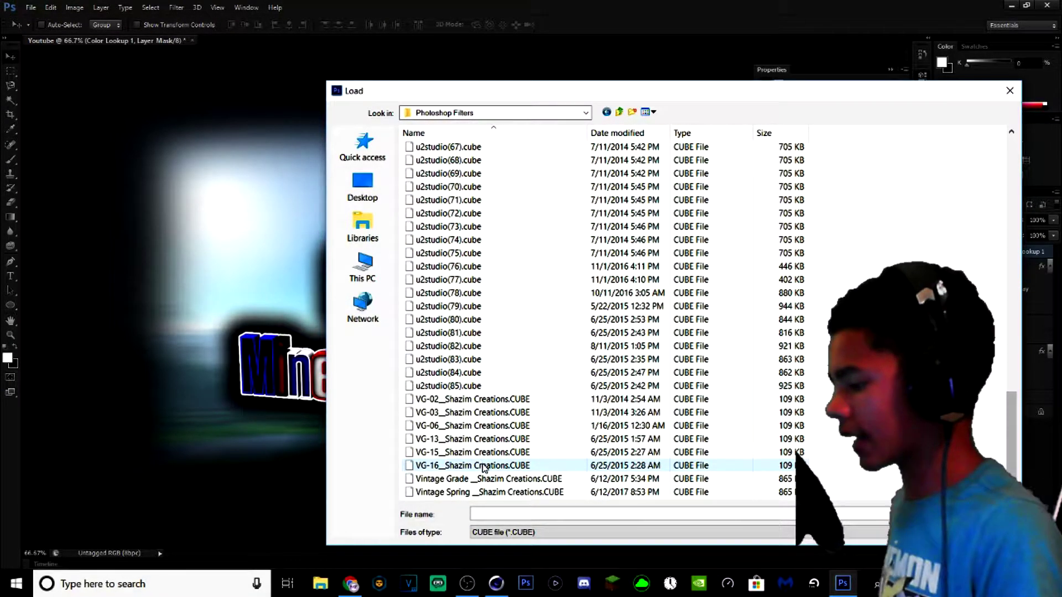
scroll(474, 371, "up", 8)
scroll(475, 372, "up", 13)
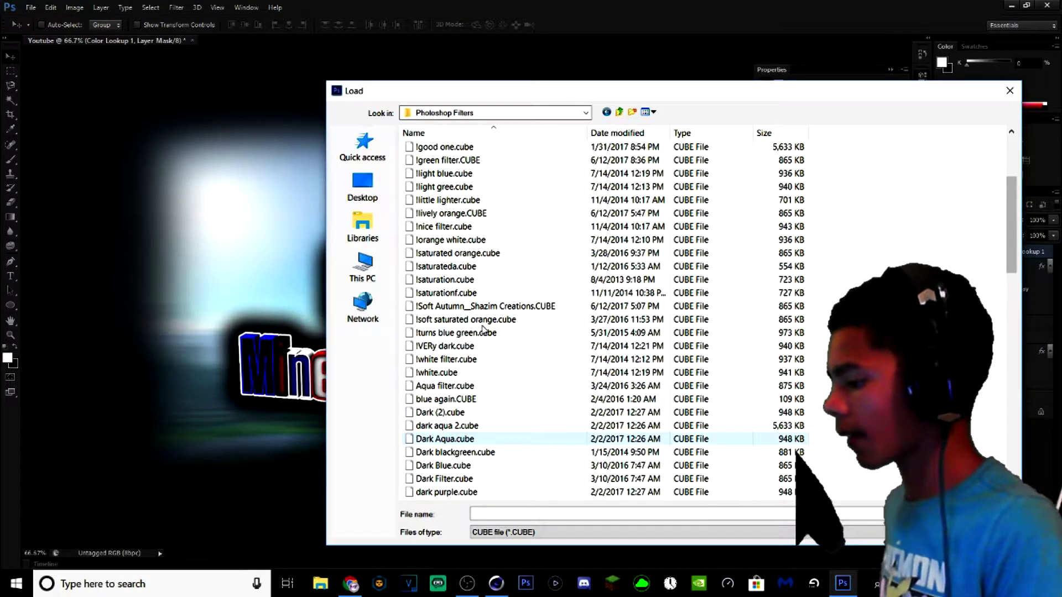
double_click(466, 297)
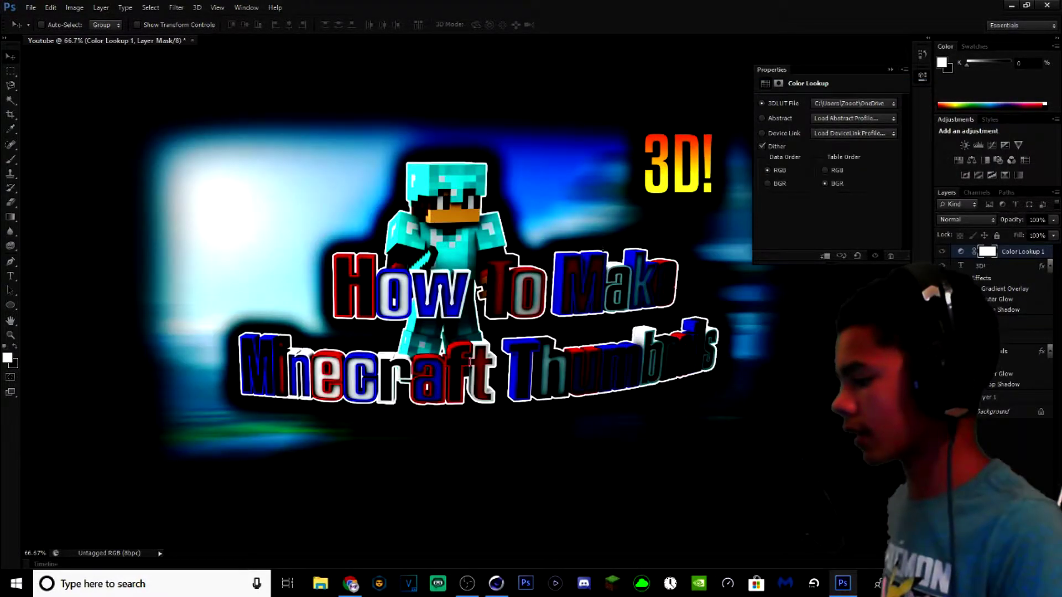
- Try the "!bringhs out light colors good.cube" filter as the Color Lookup layer's 3D LUT
left_click(829, 103)
left_click(788, 113)
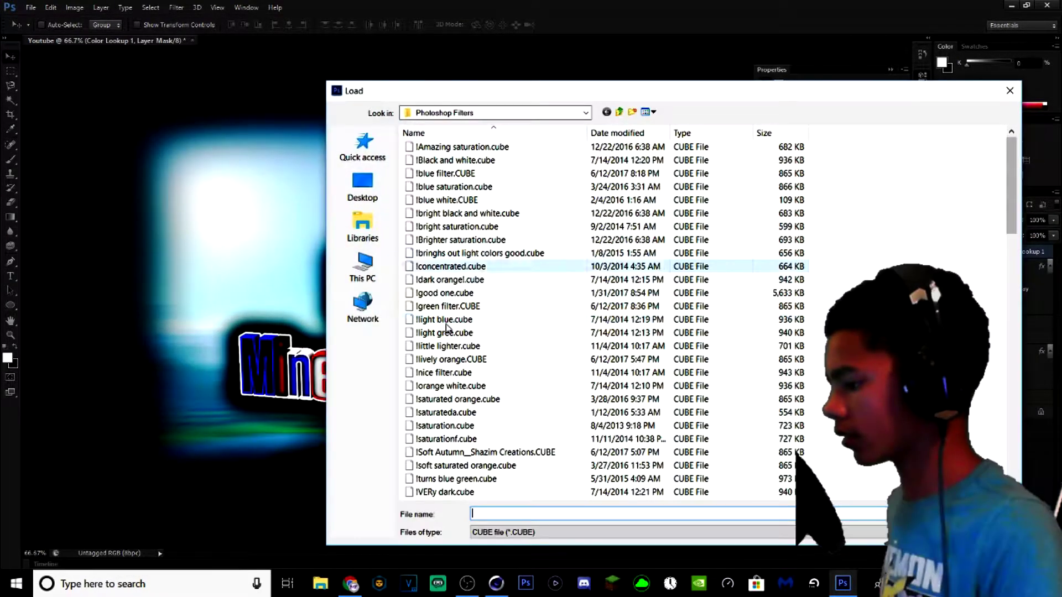
double_click(450, 254)
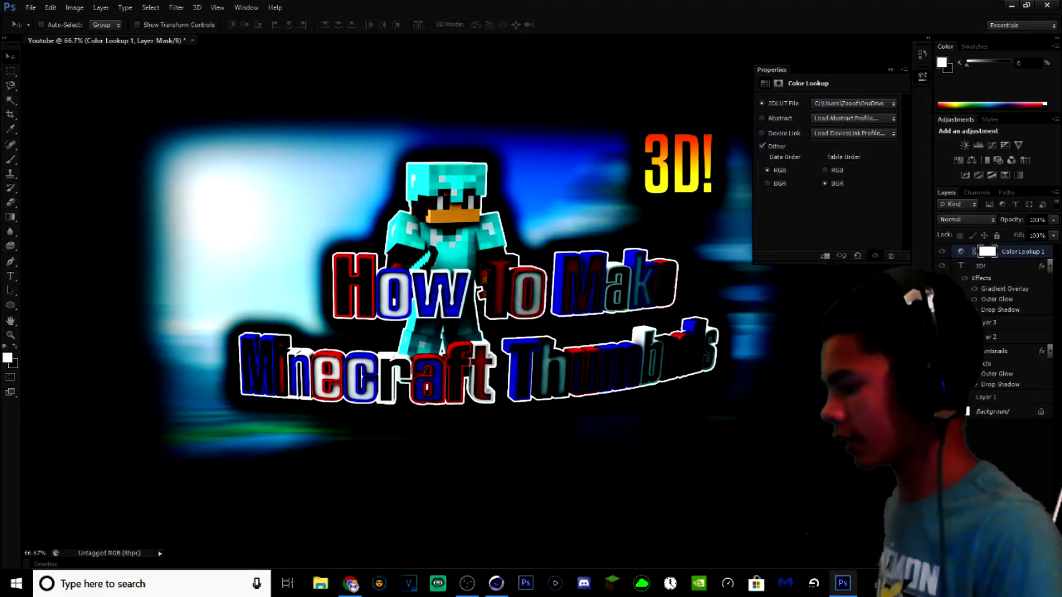
left_click(829, 104)
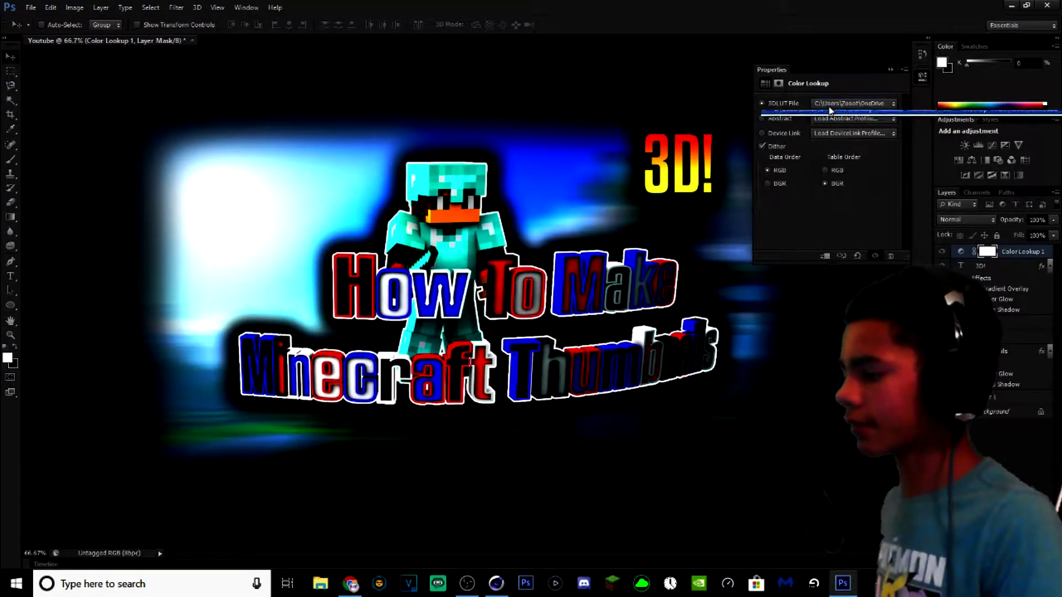
left_click(826, 83)
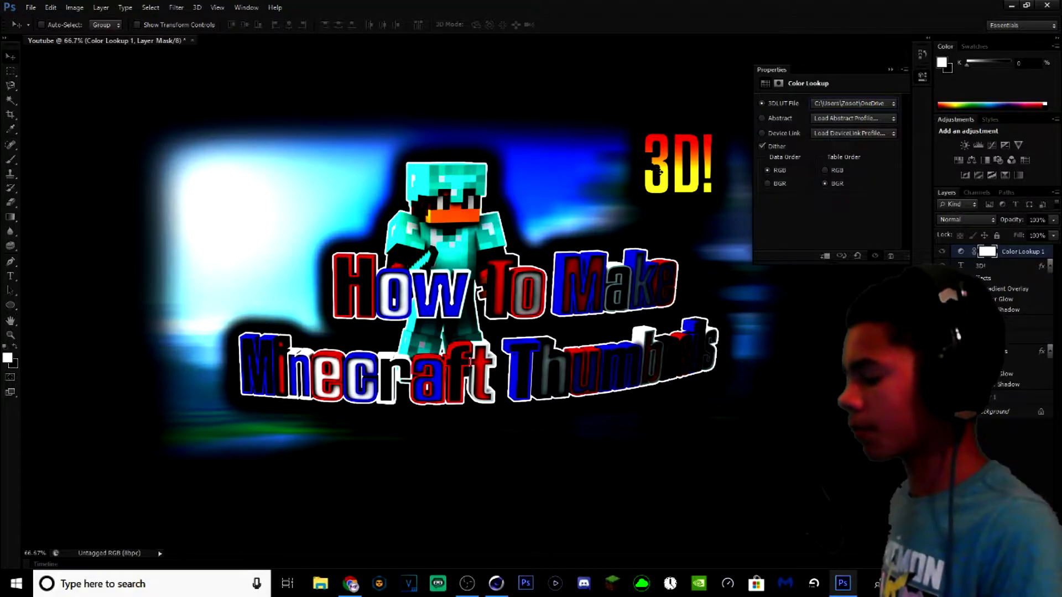
- Load !saturation.cube as the Color Lookup layer's 3D LUT and close the adjustment's properties
left_click(828, 104)
left_click(828, 123)
scroll(499, 302, "down", 3)
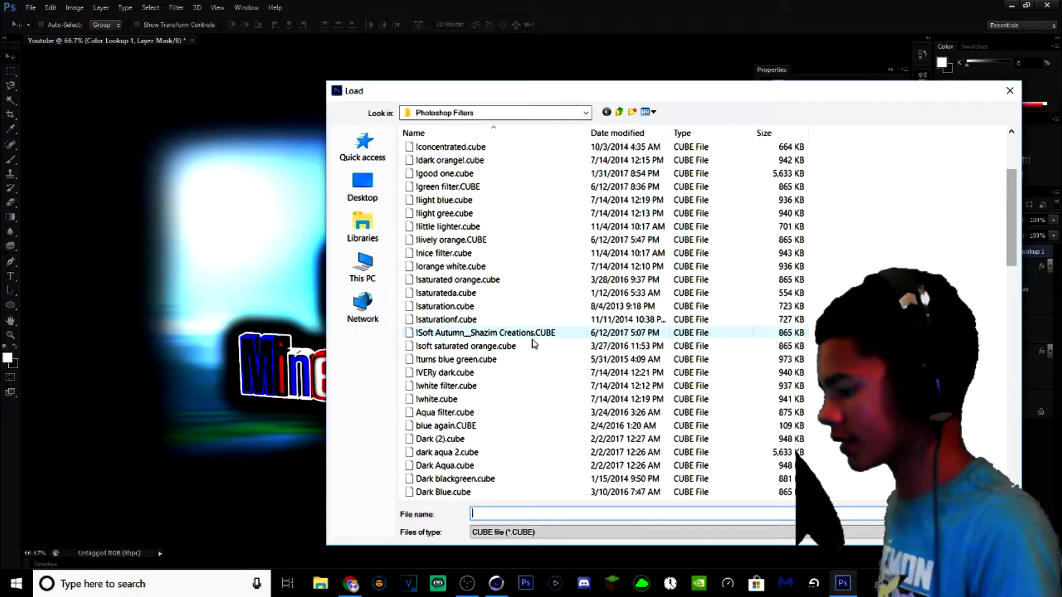
double_click(475, 307)
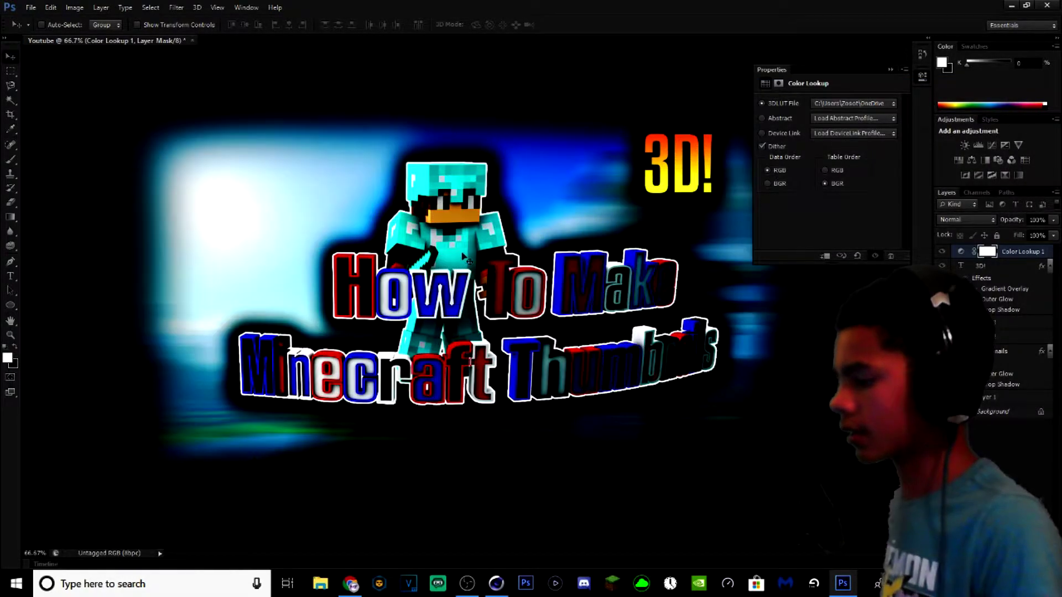
left_click(241, 265)
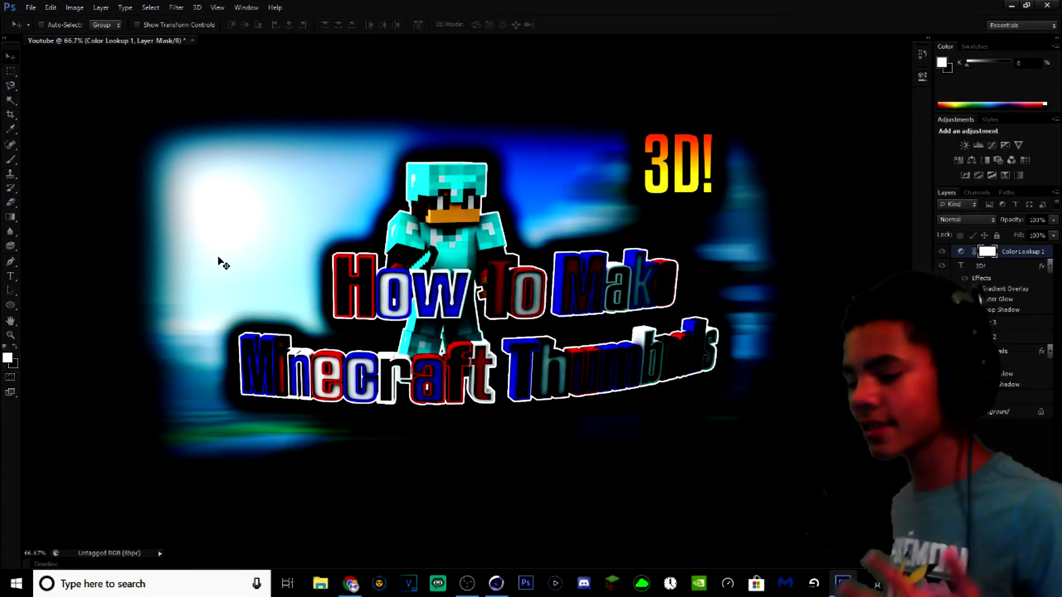
- Render the thumbnail to the Desktop as a JPEG Photoshop Image Sequence named Youtube.jpg at 1920 x 1080
left_click(29, 7)
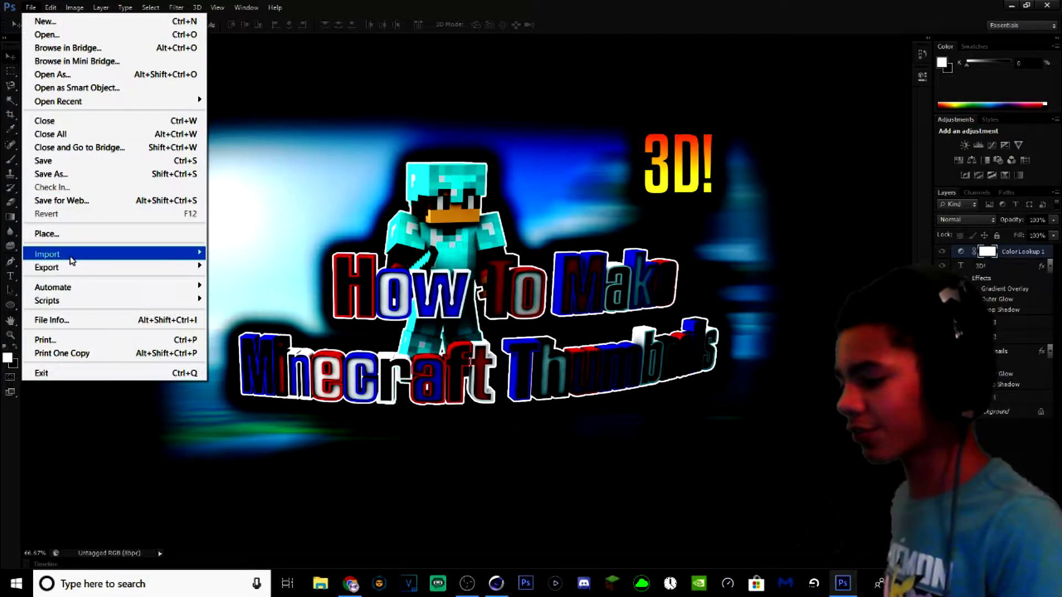
mouse_move(83, 267)
left_click(258, 295)
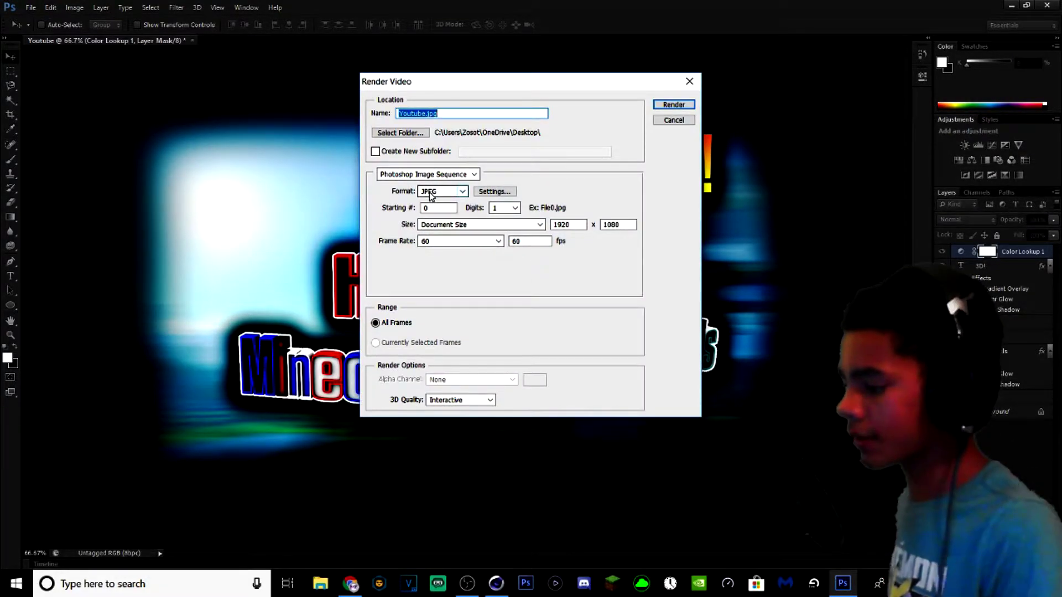
left_click(669, 106)
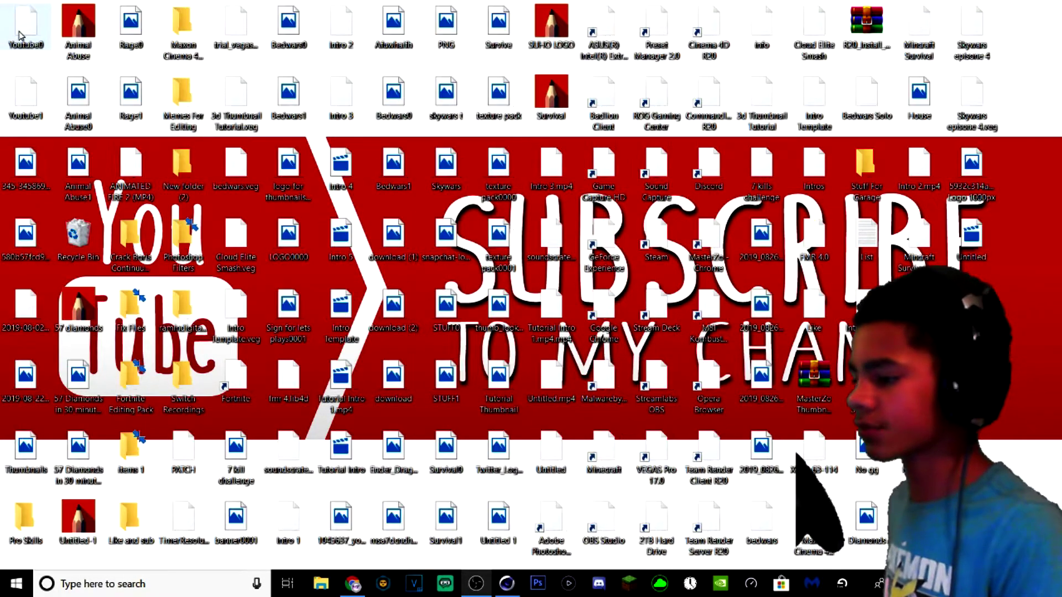